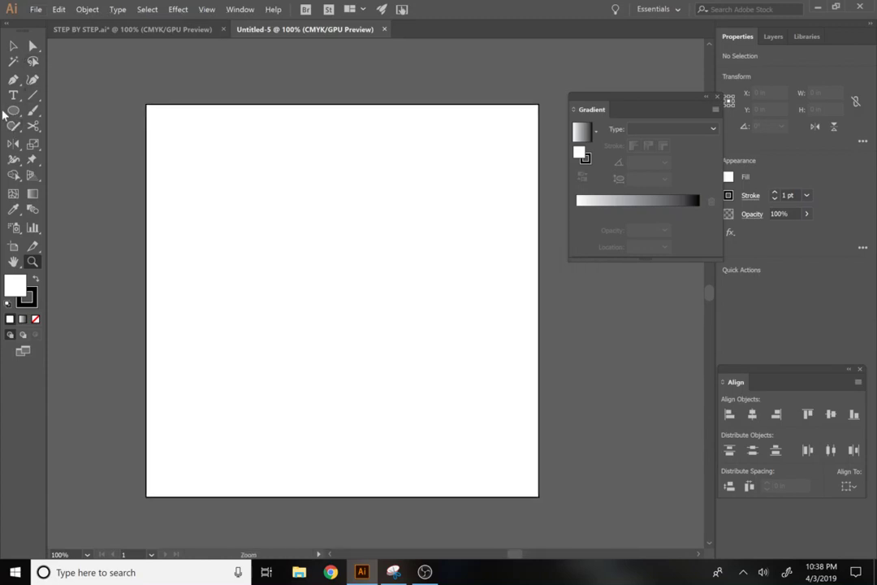
Draw a square about 8.84 in wide covering the whole artboard and fill it with the third-lightest gray of the grays group.
drag(13, 110, 36, 94)
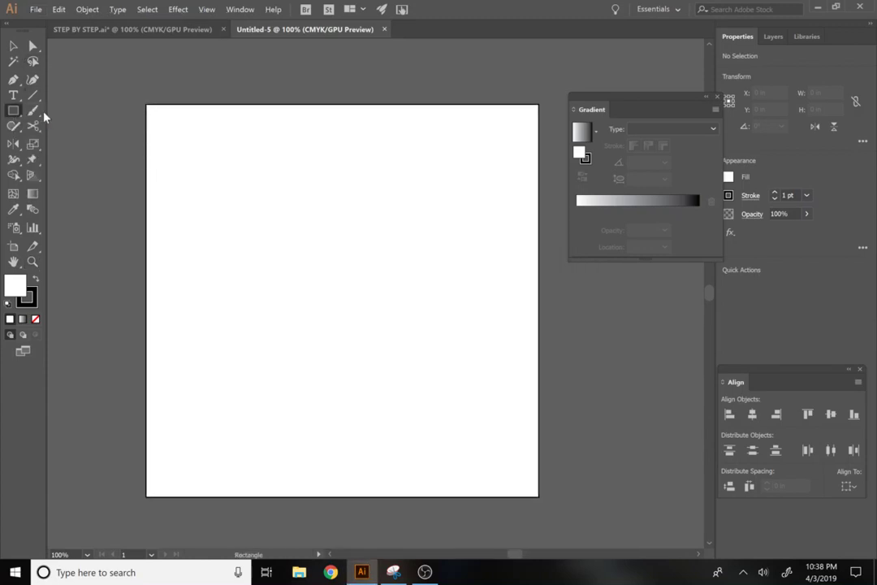
drag(140, 97, 548, 506)
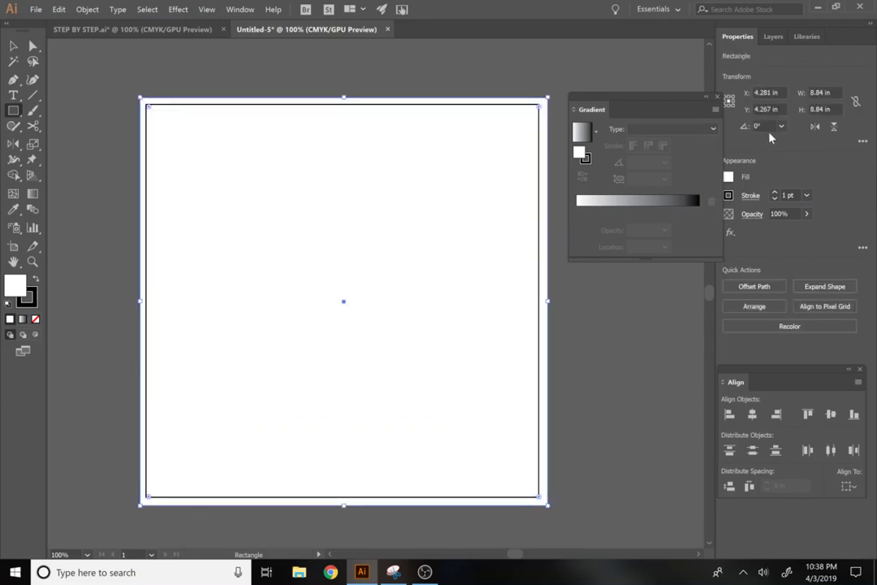
click(716, 97)
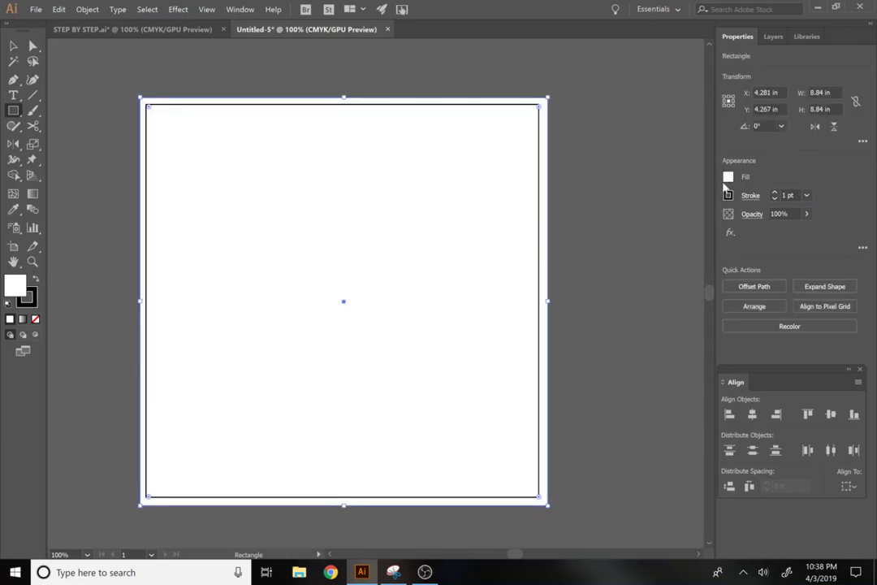
click(728, 178)
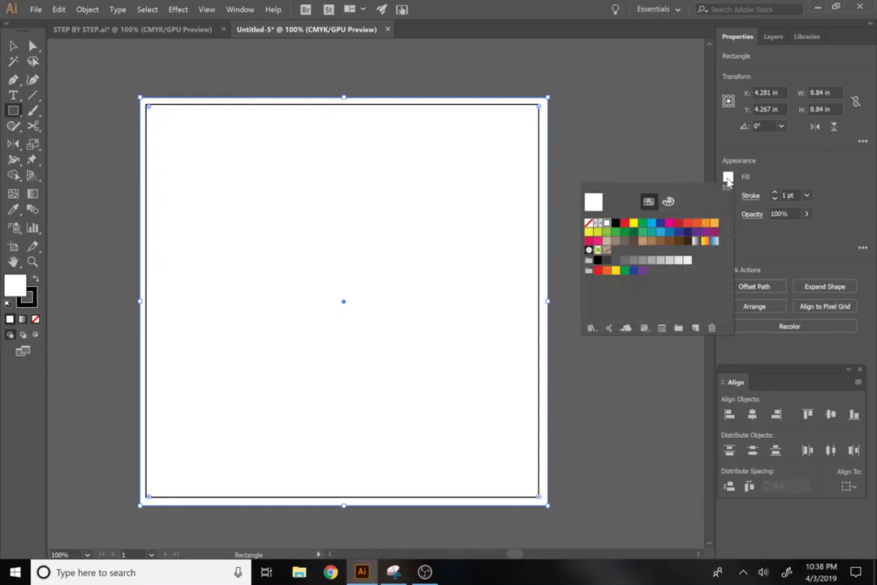
click(667, 261)
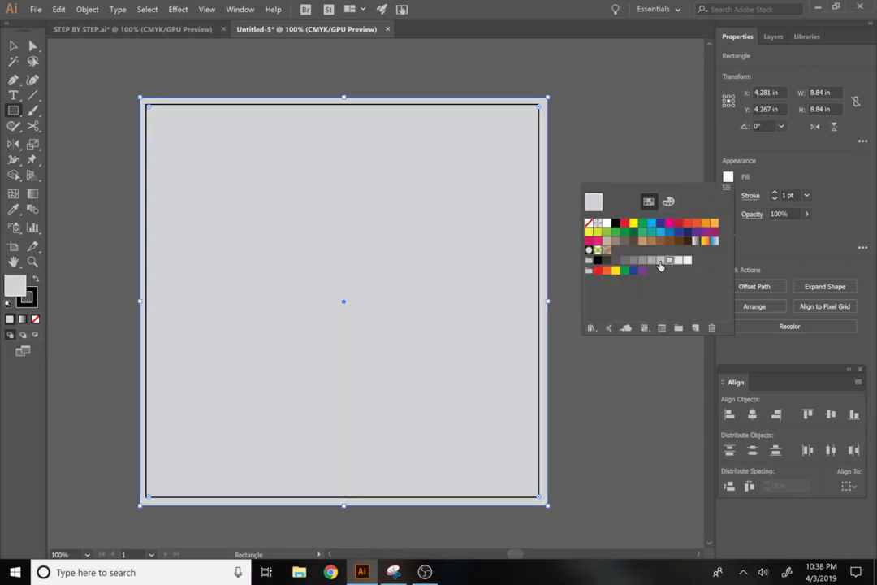
click(660, 262)
click(669, 262)
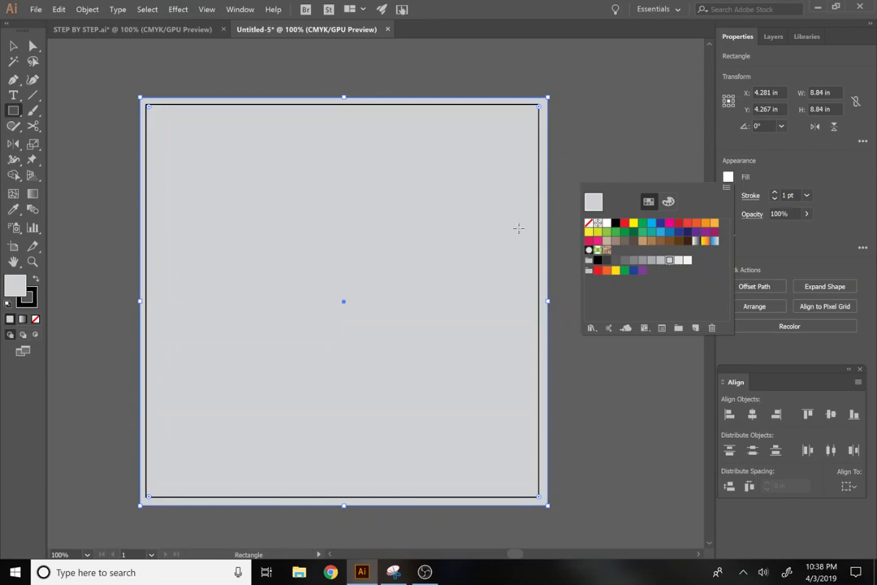
Draw a rectangle about 6.57 by 1.74 in across the upper part of the square and fully round its two left corners.
click(18, 110)
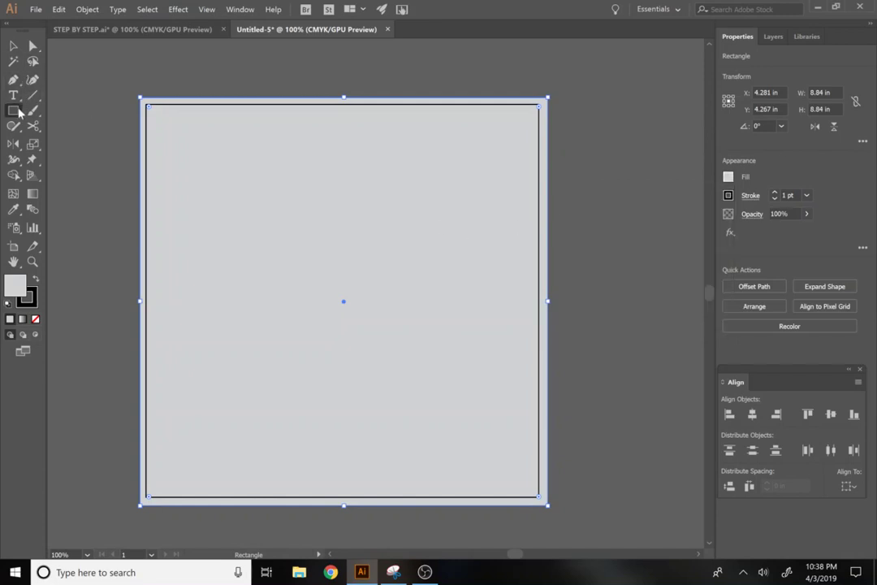
click(217, 163)
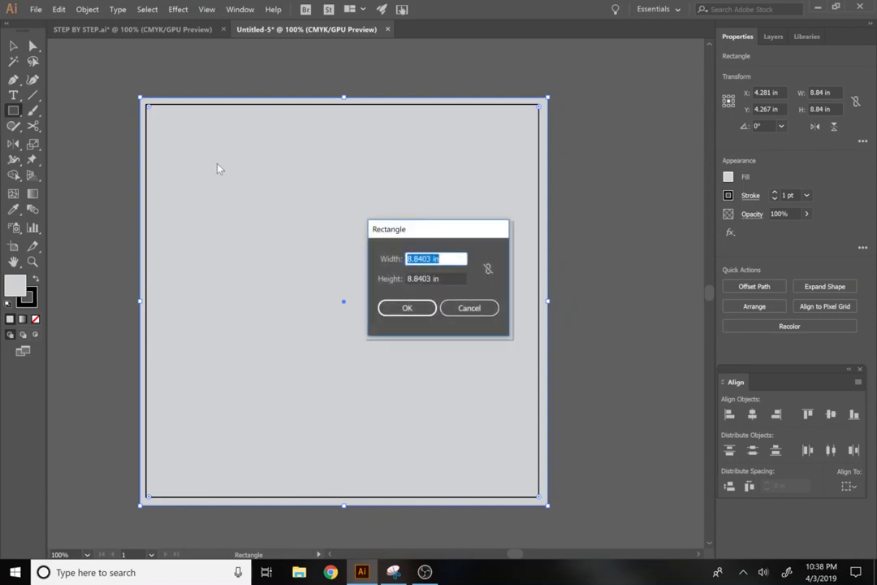
click(470, 308)
drag(201, 172, 504, 252)
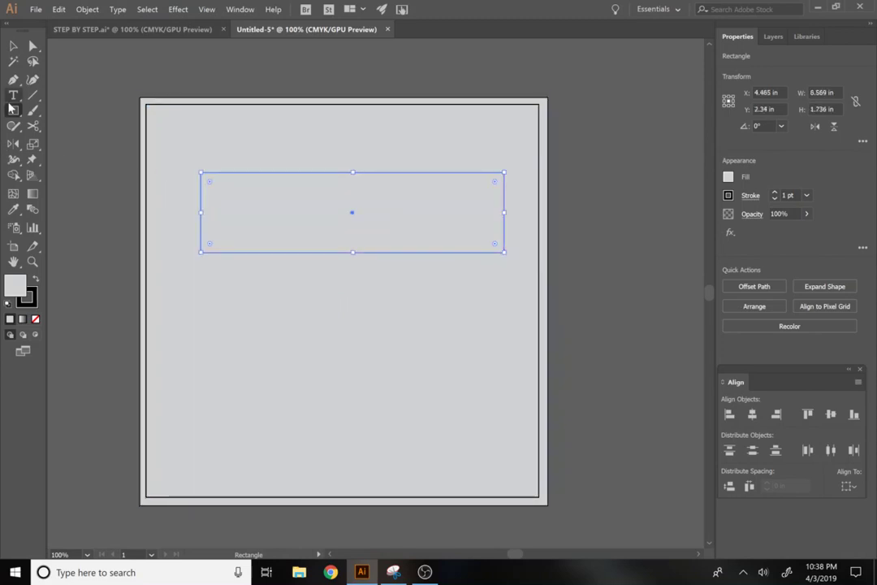
click(32, 47)
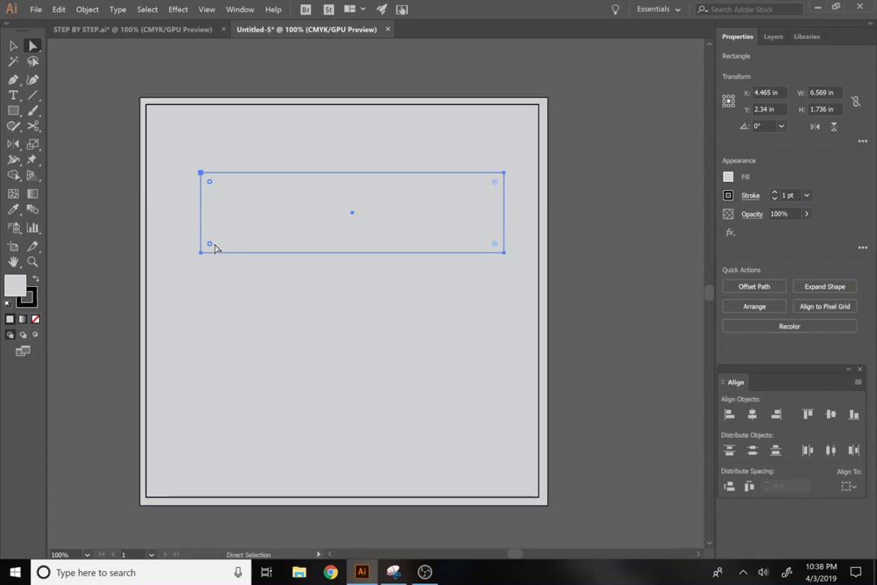
drag(211, 245, 268, 203)
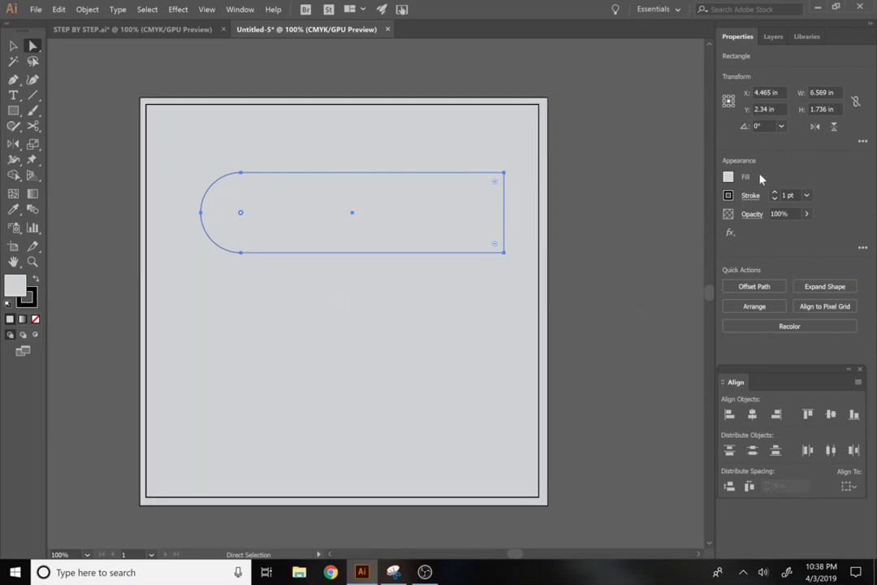
Fill the rounded bar with the White, Black gradient and open its gradient options.
click(729, 178)
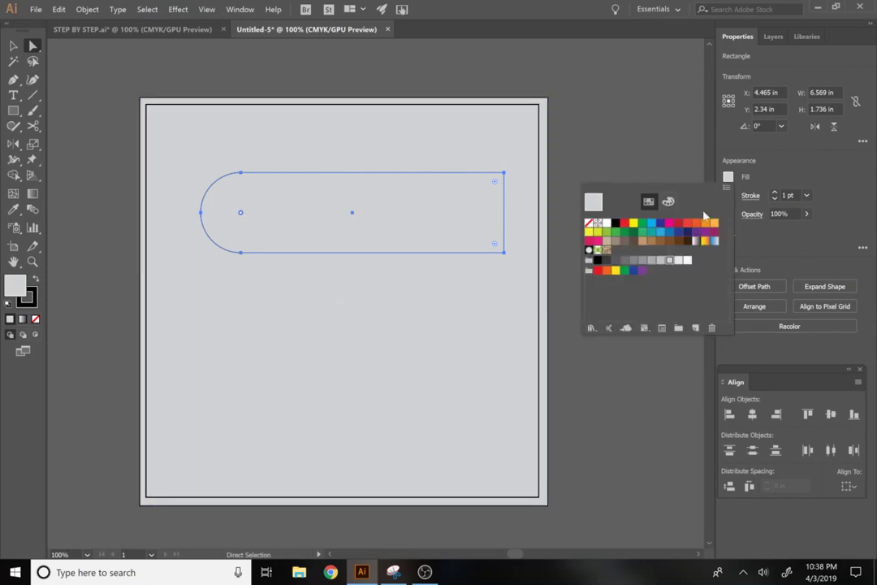
click(696, 244)
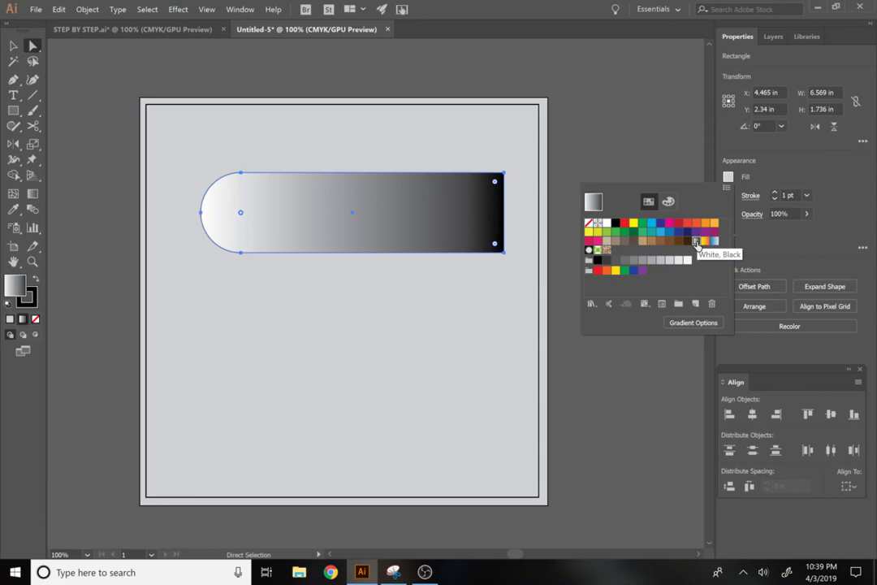
click(705, 325)
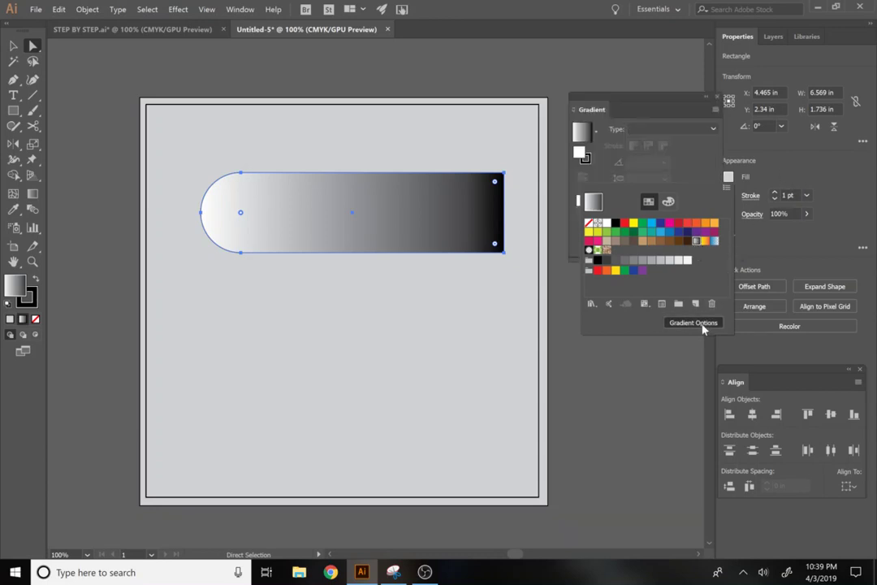
click(667, 99)
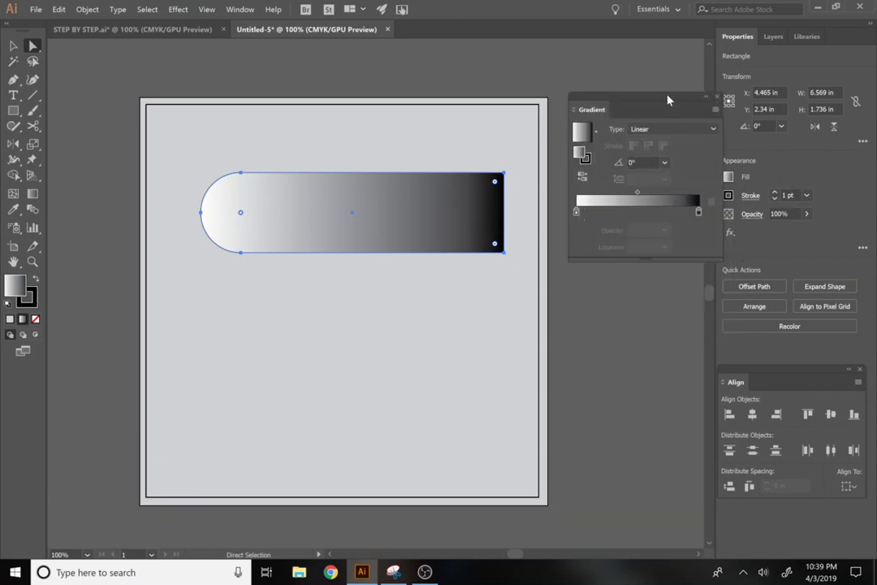
Recolor the bar's gradient from the lightest gray to the background's light gray, with the midpoint at 40%.
click(577, 213)
double_click(577, 213)
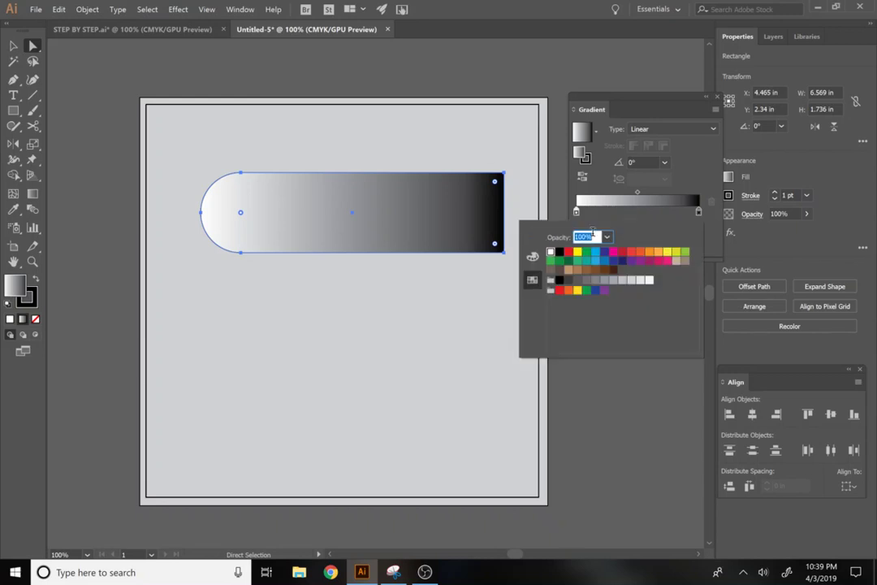
click(649, 281)
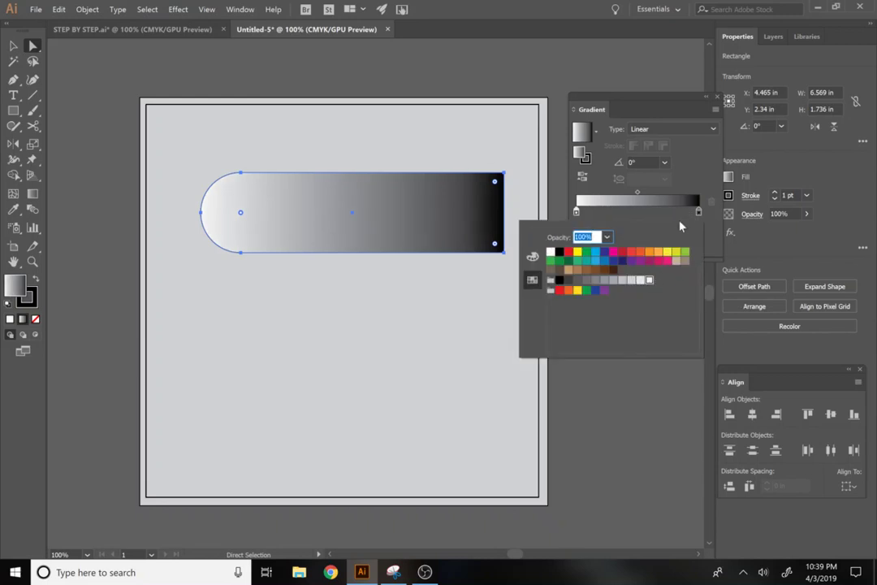
key(Return)
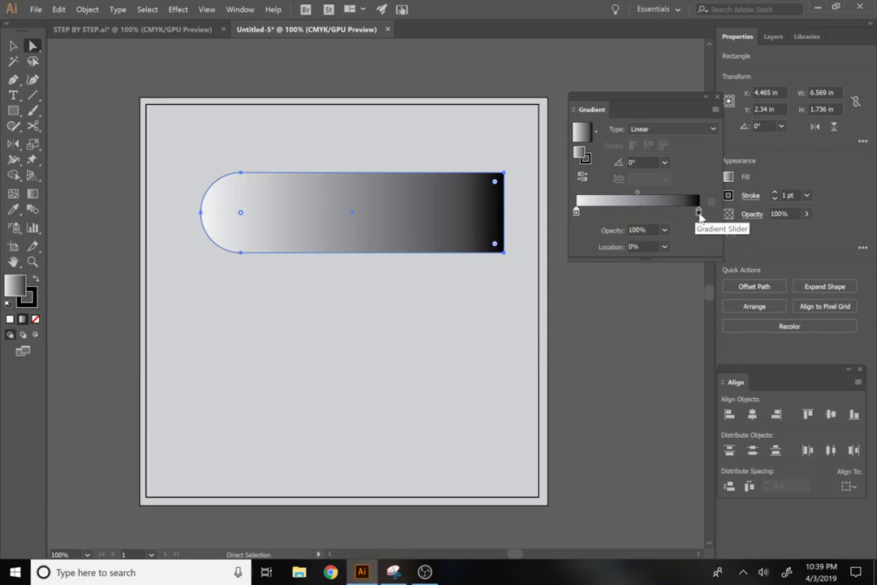
double_click(699, 213)
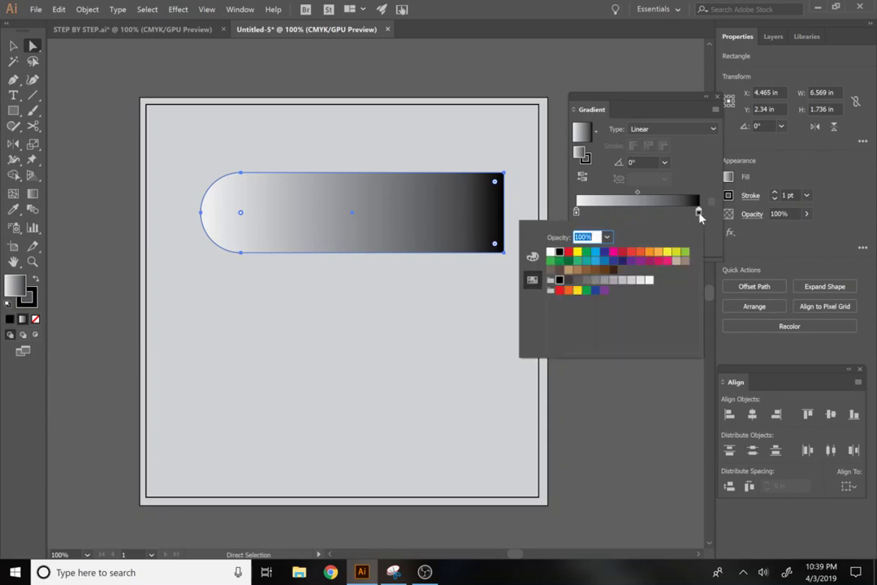
click(631, 281)
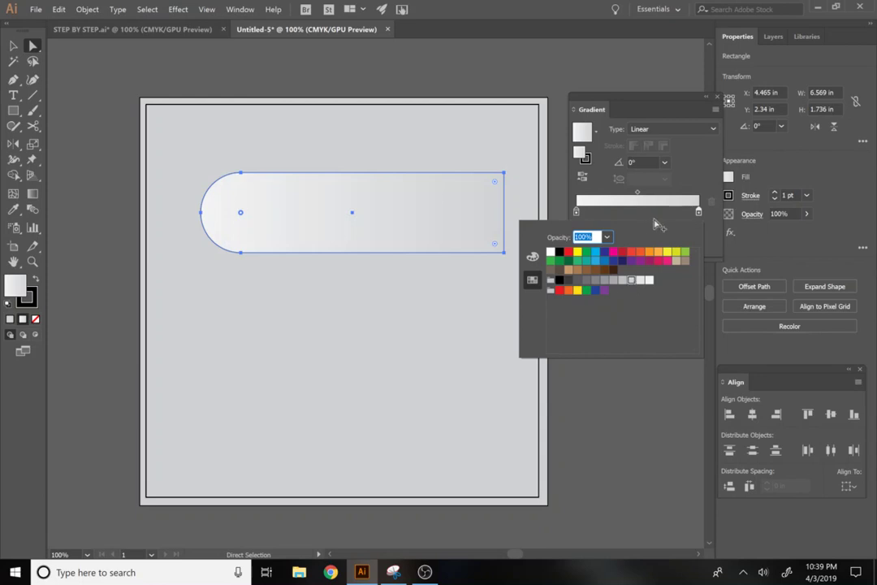
key(Return)
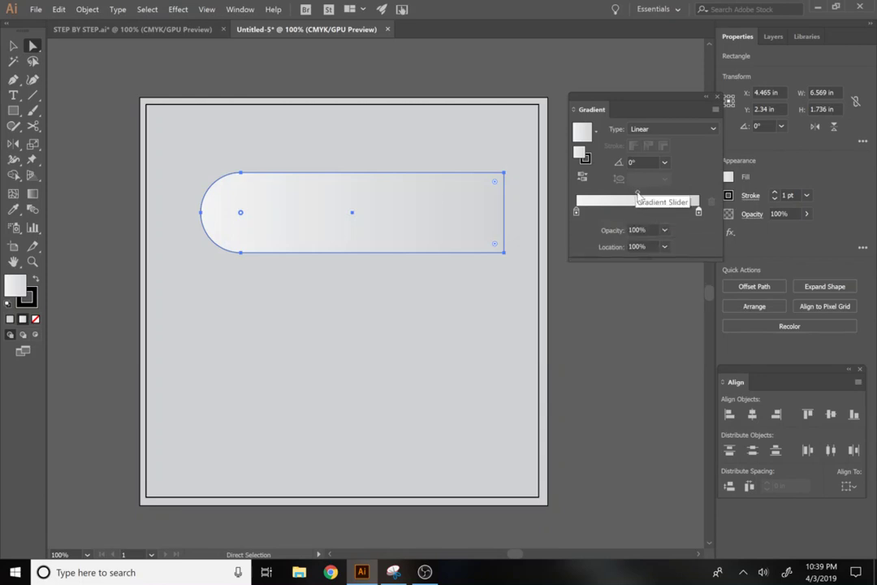
click(637, 194)
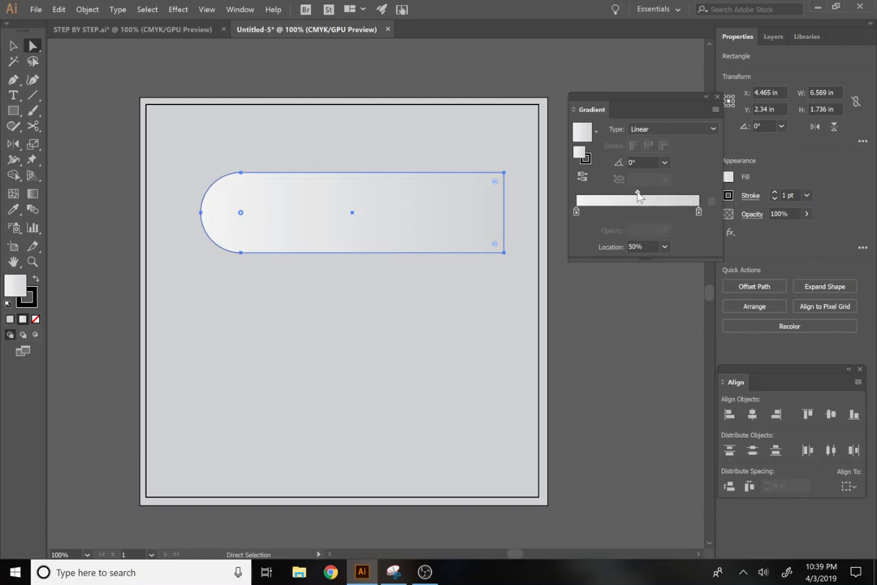
drag(638, 195, 626, 196)
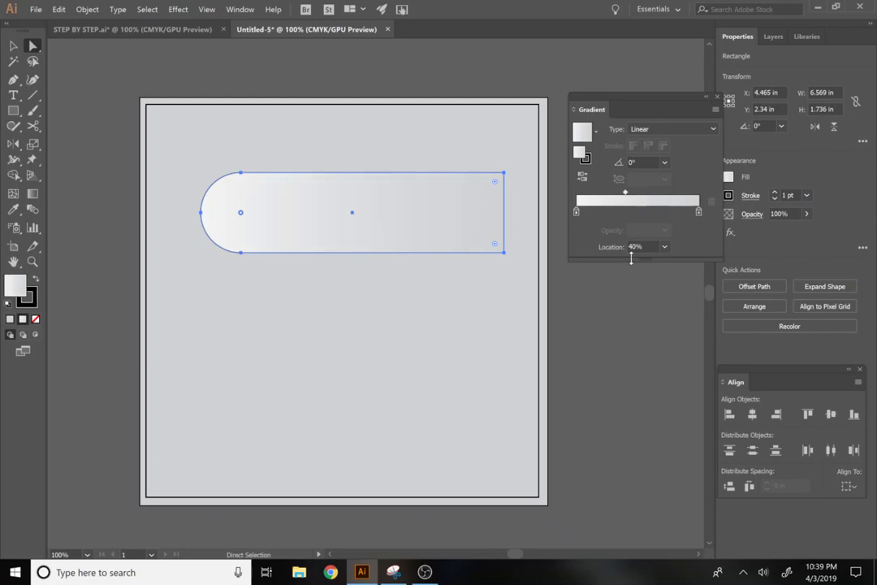
Remove the stroke from both the rounded bar and the background square.
click(13, 45)
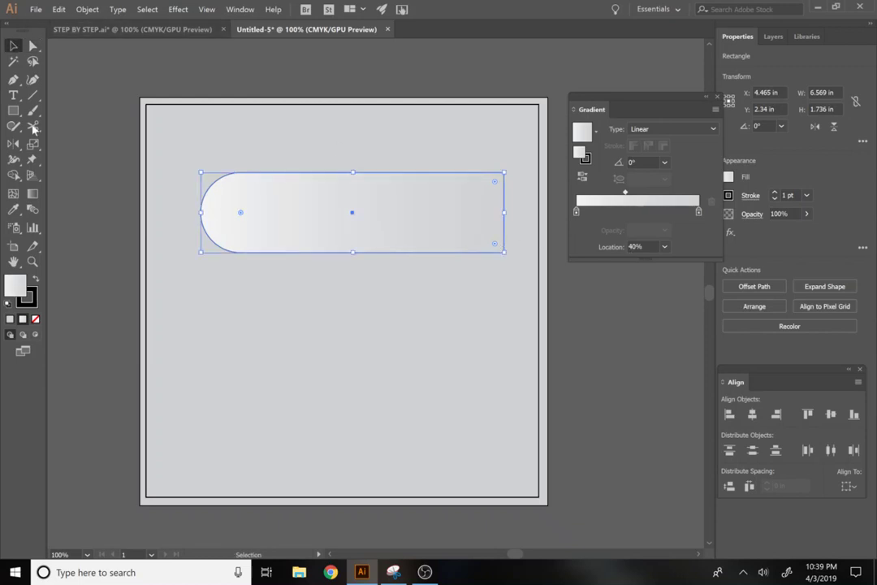
click(69, 183)
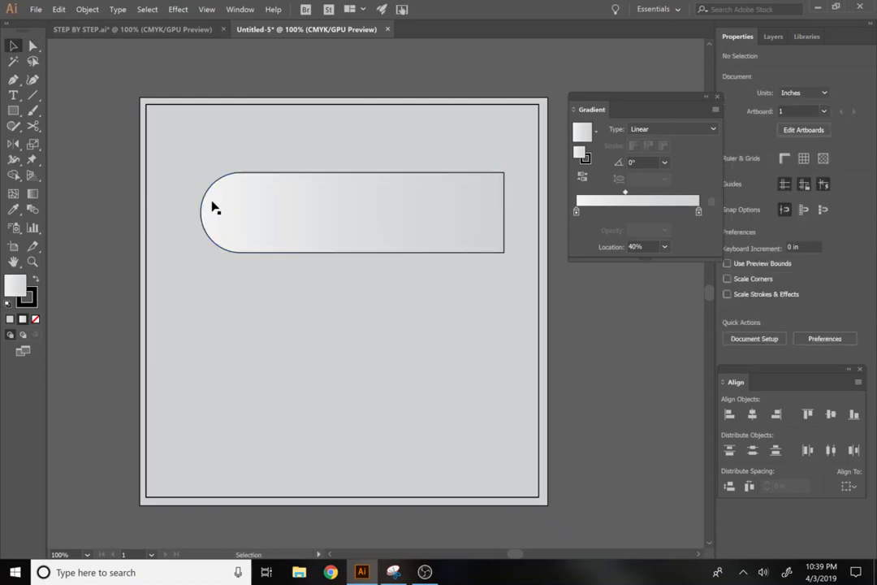
click(467, 231)
shift+click(315, 145)
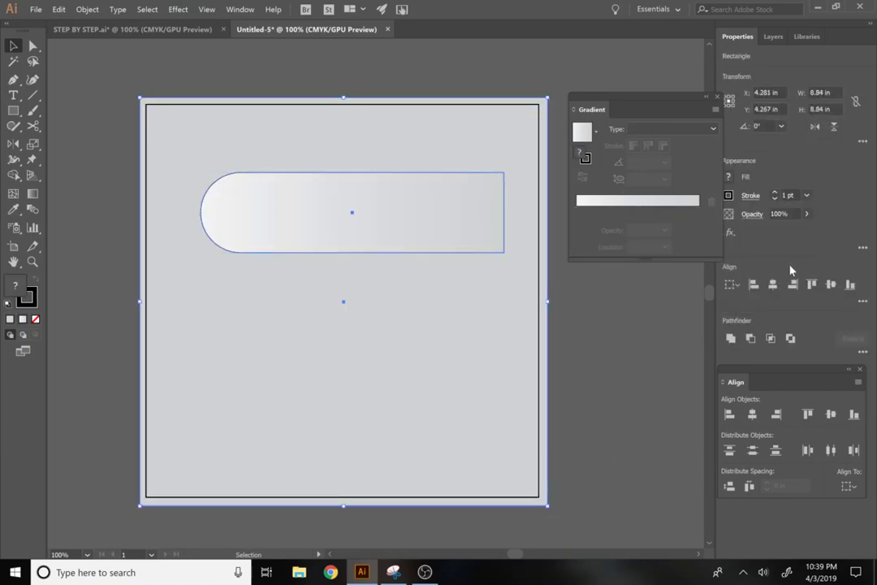
click(752, 197)
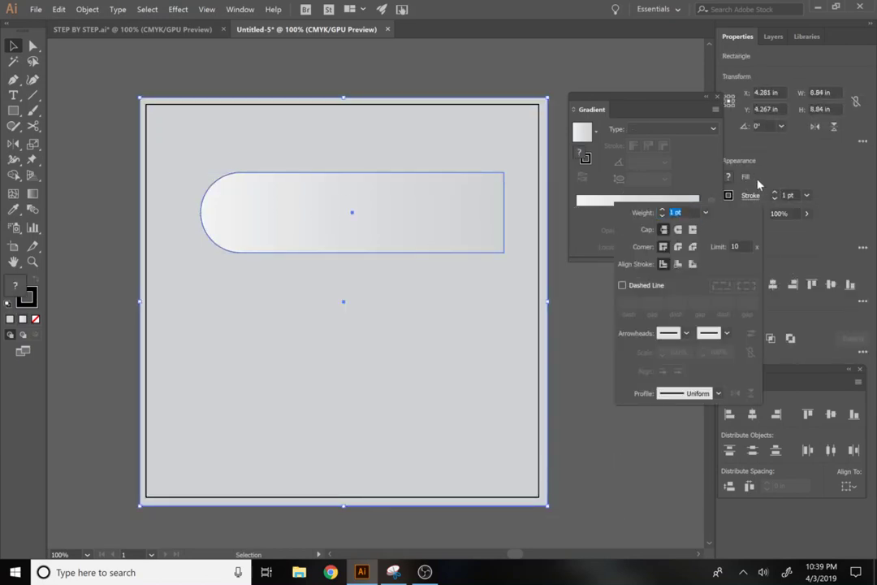
click(729, 197)
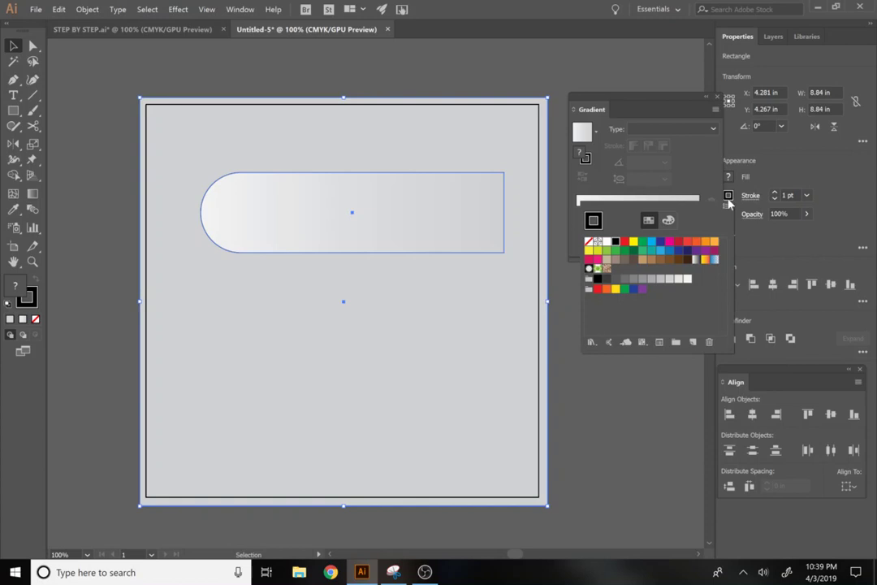
click(589, 241)
click(599, 427)
click(613, 428)
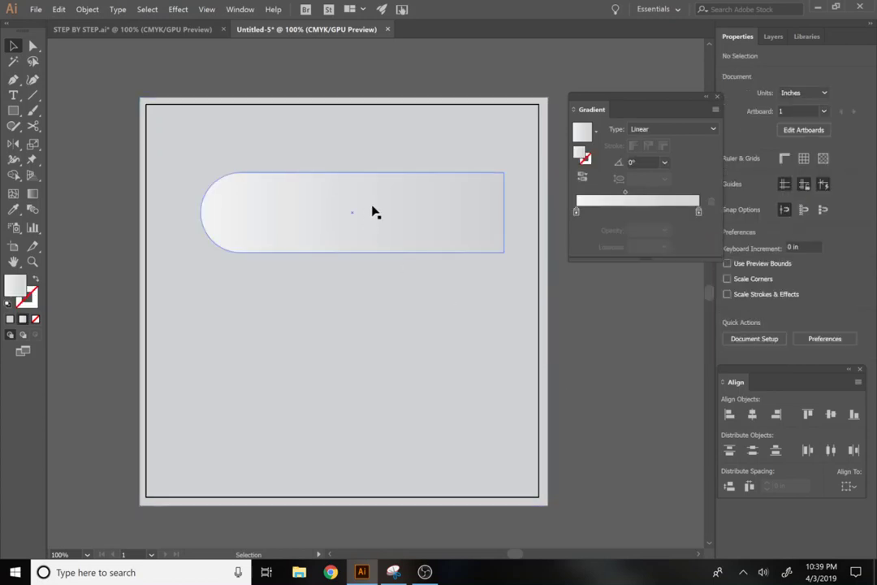
Shift the midpoint of the bar's gradient to about 34% and deselect the bar.
click(475, 225)
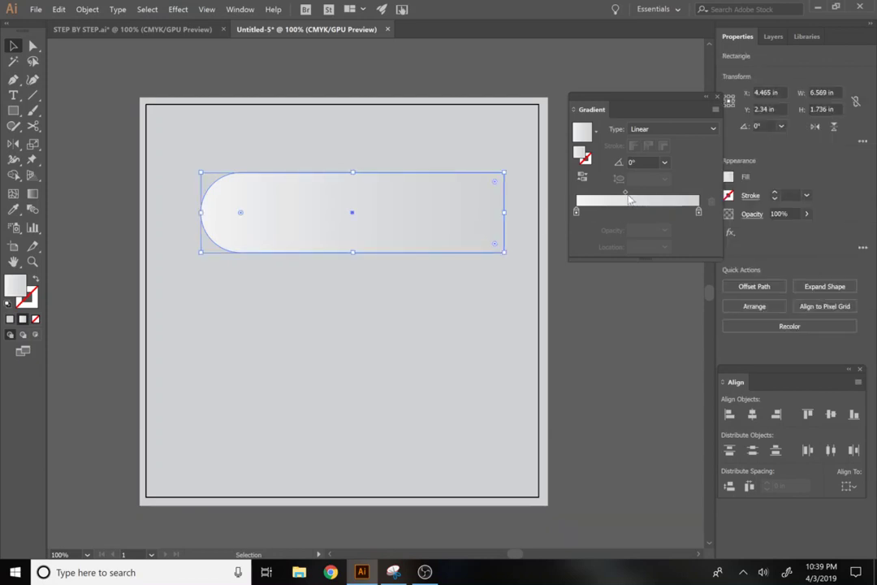
drag(625, 192, 618, 195)
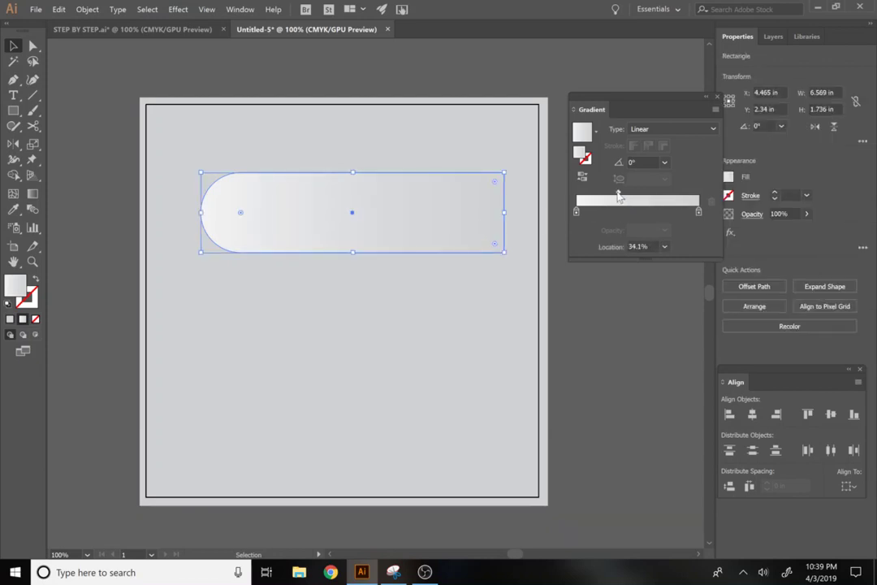
click(613, 391)
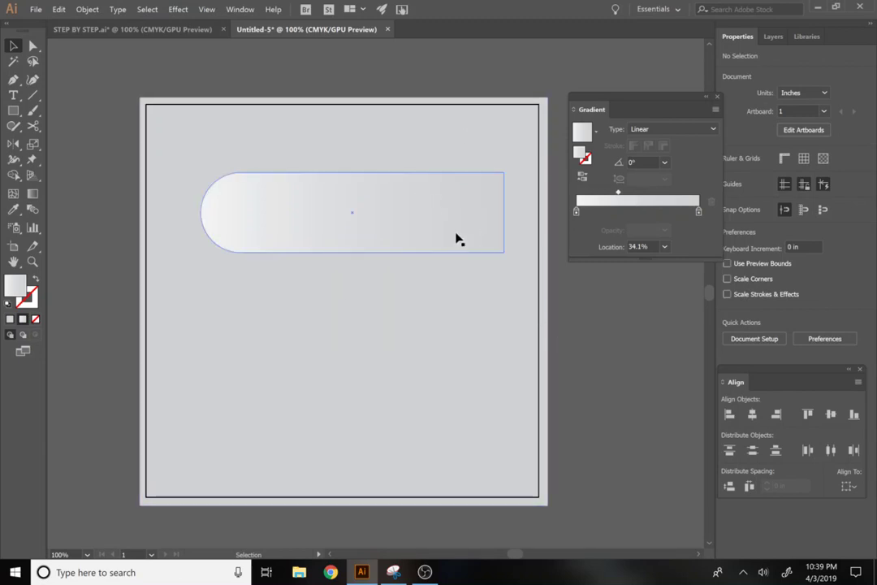
Set the gradient's midpoint location to 50% with nothing selected.
click(665, 246)
click(682, 274)
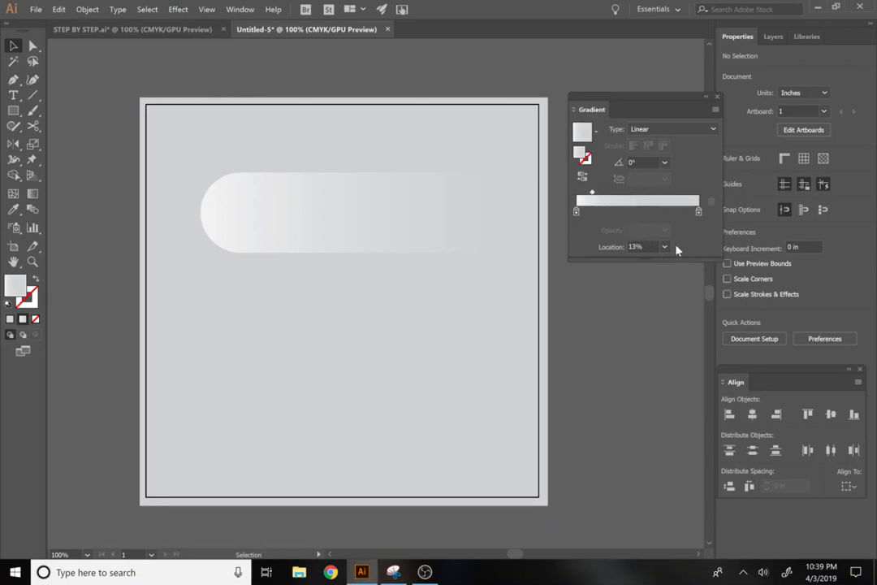
click(668, 248)
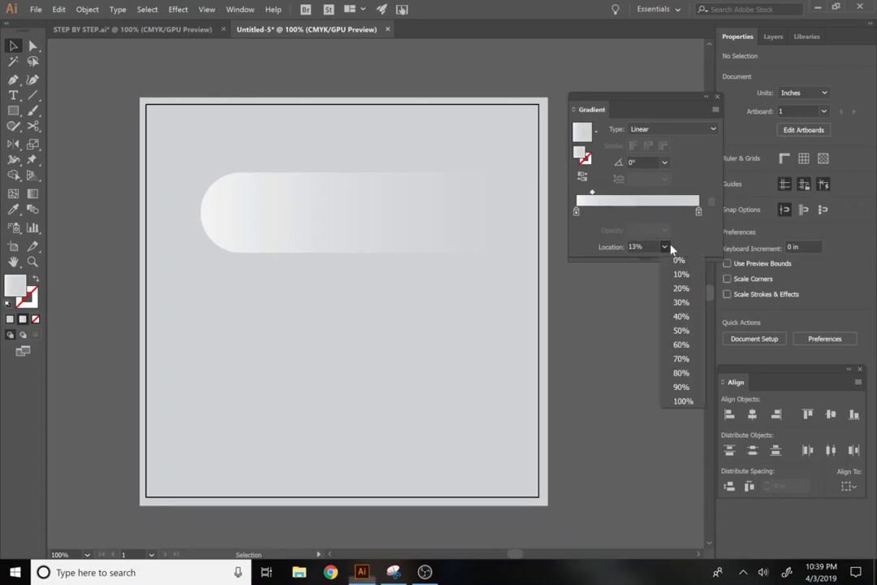
click(679, 330)
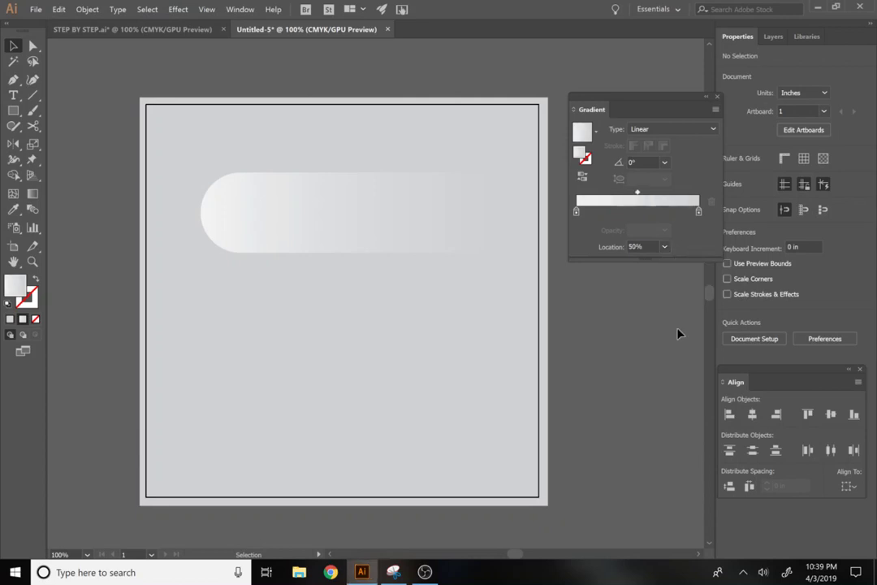
Shorten the bar's linear gradient so it ends before the bar's square end, then deselect the bar.
click(32, 194)
click(272, 223)
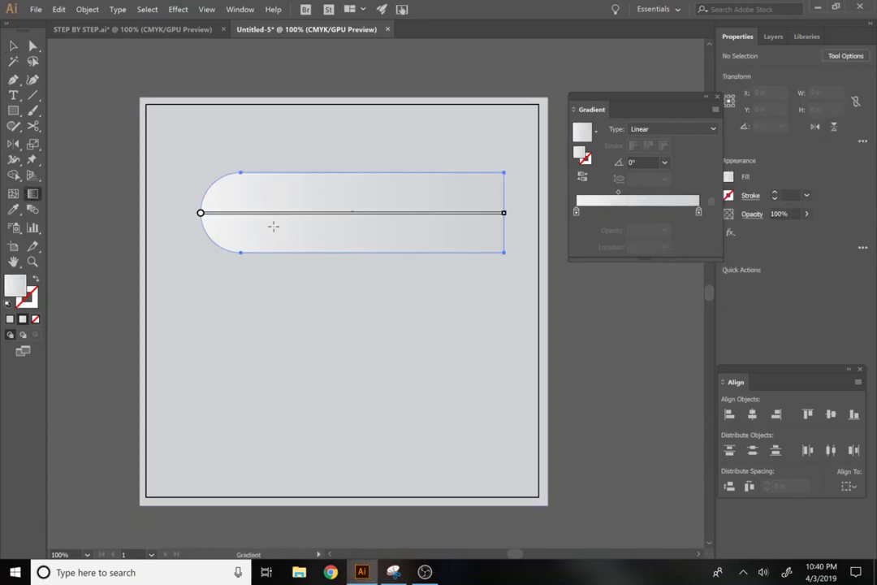
drag(504, 216, 443, 213)
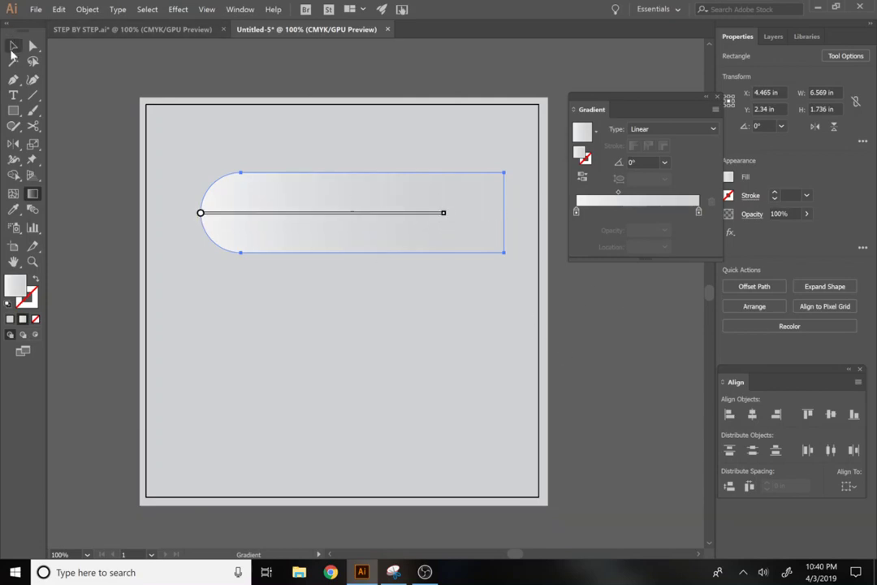
click(12, 48)
click(79, 211)
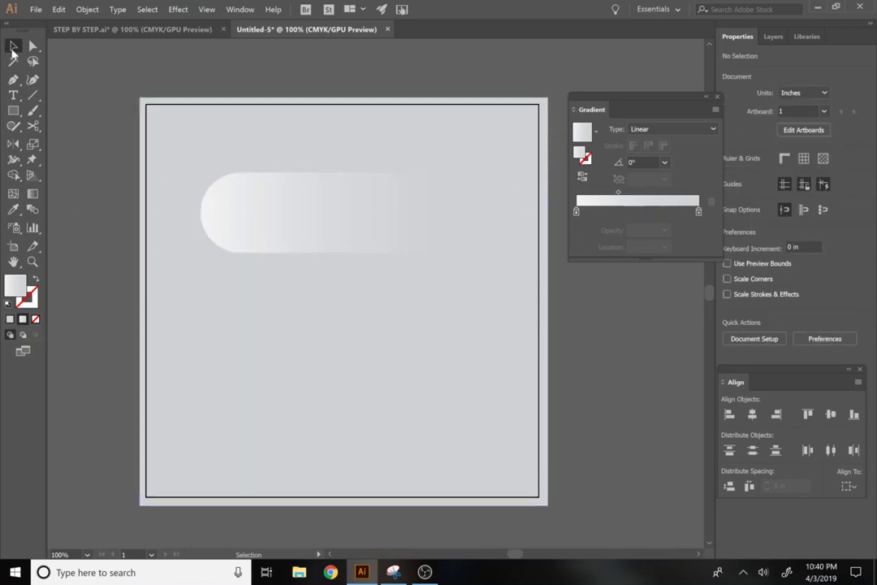
Try to reflect the original bar across the vertical axis and move it straight down, then undo both changes.
right_click(289, 227)
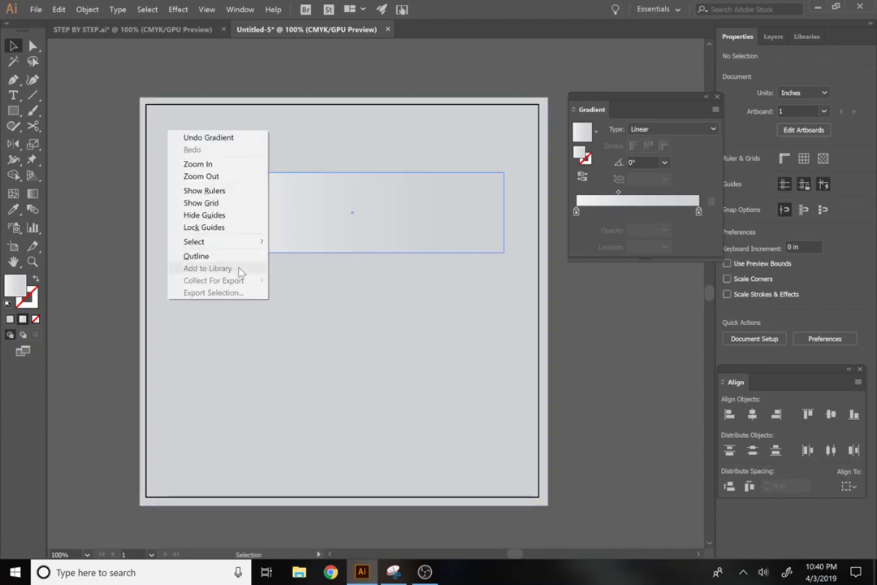
click(314, 215)
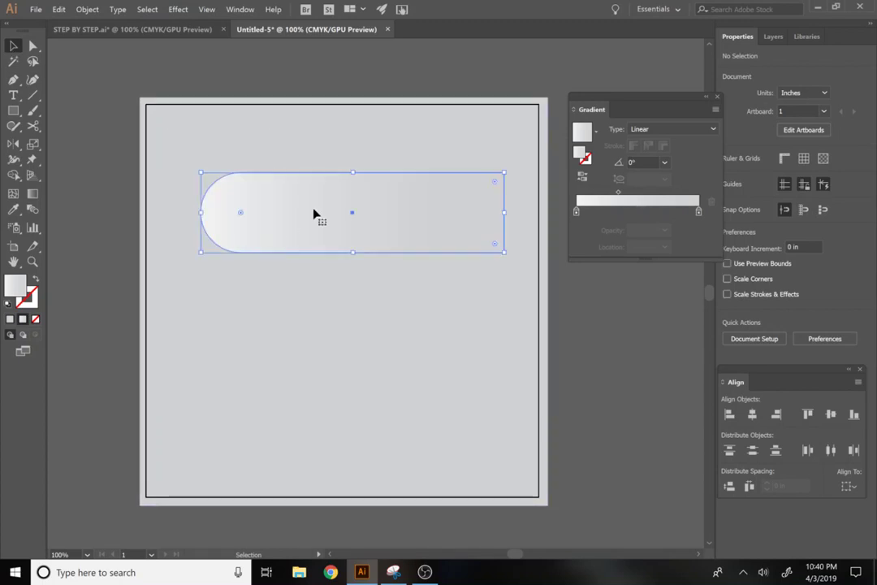
right_click(230, 167)
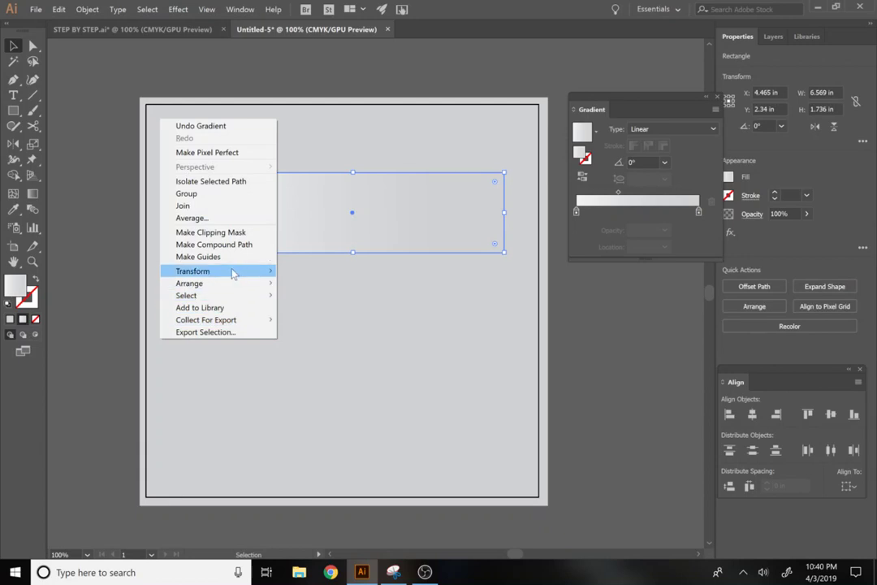
mouse_move(233, 271)
click(305, 308)
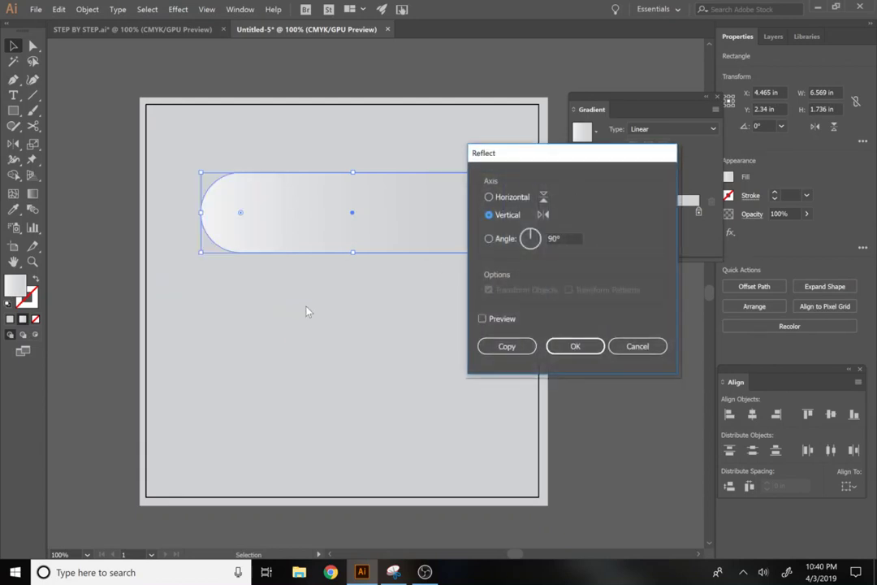
click(566, 350)
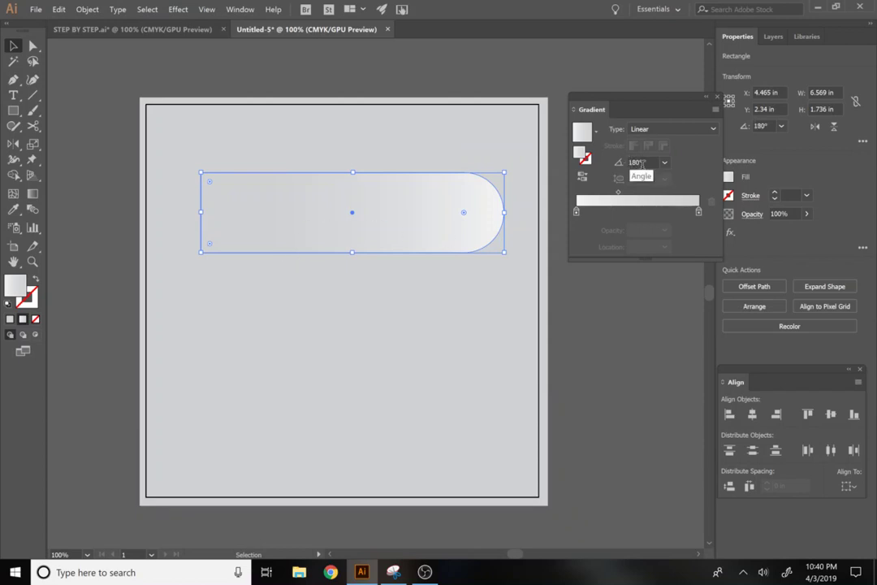
drag(395, 237, 402, 318)
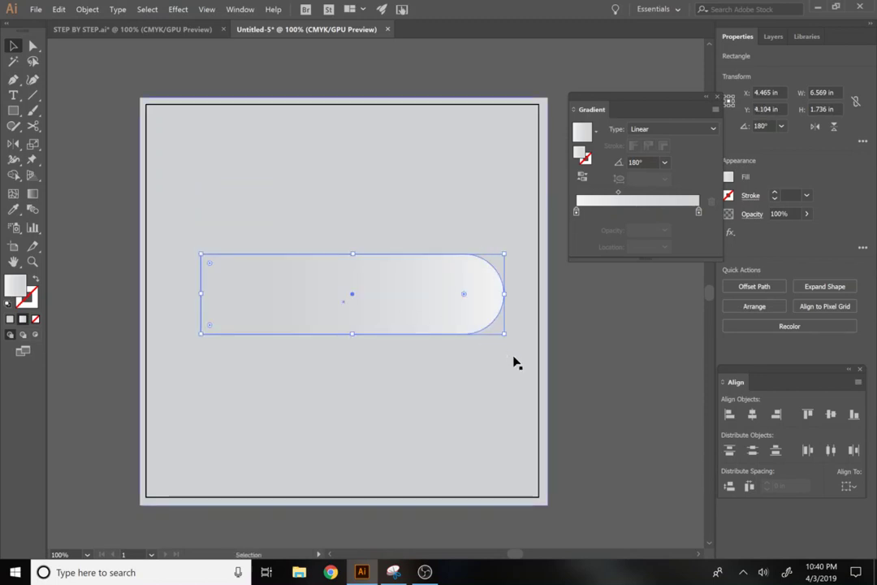
key(ctrl+z)
key(ctrl+z)
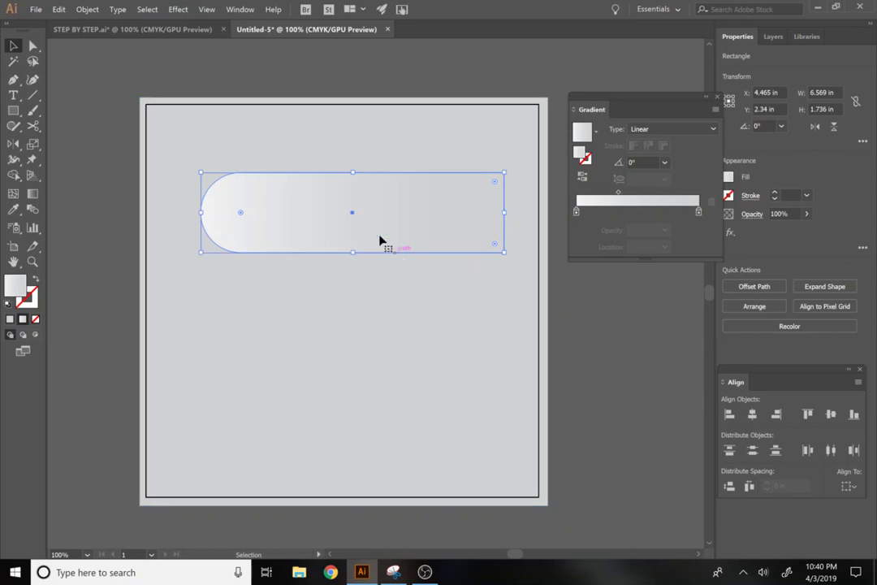
Make a copy of the bar reflected across the vertical axis and place it directly below the original, edges touching.
right_click(376, 238)
mouse_move(286, 289)
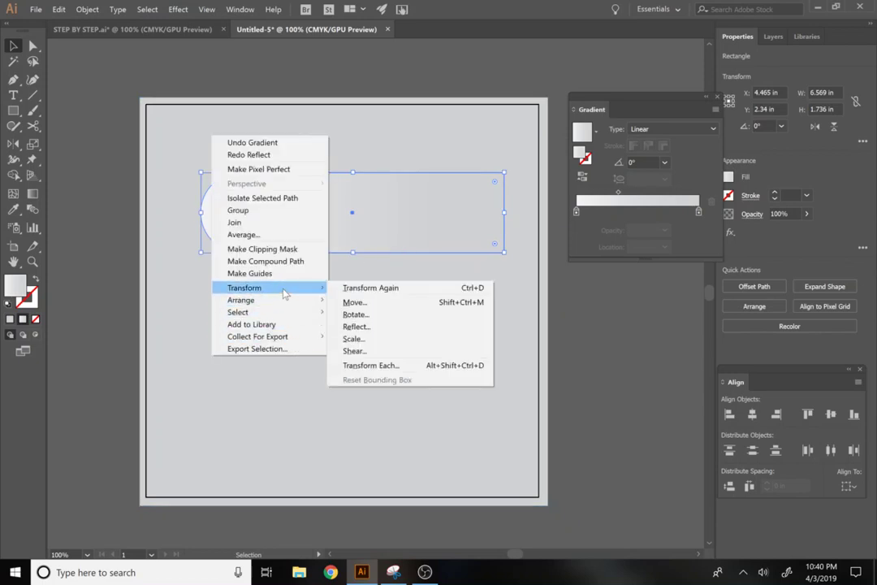
click(350, 325)
click(502, 348)
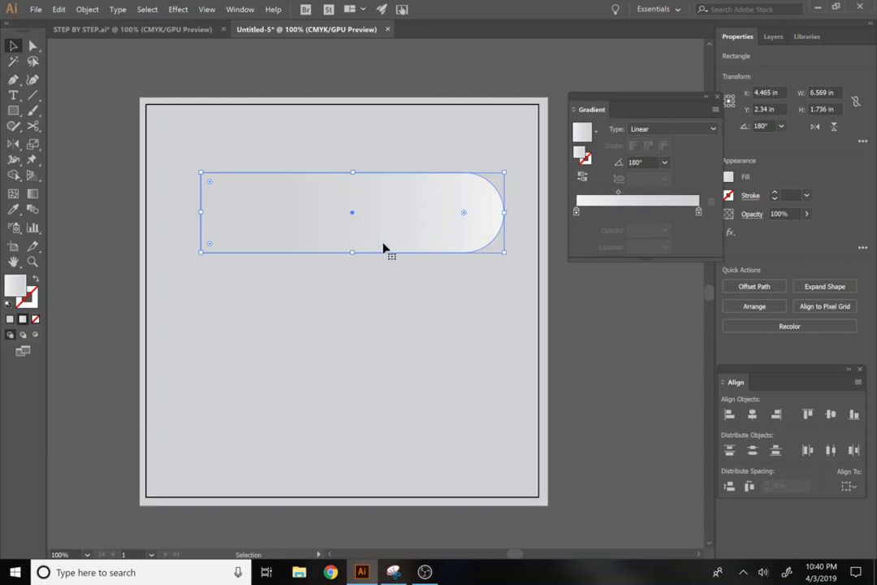
drag(387, 253, 395, 329)
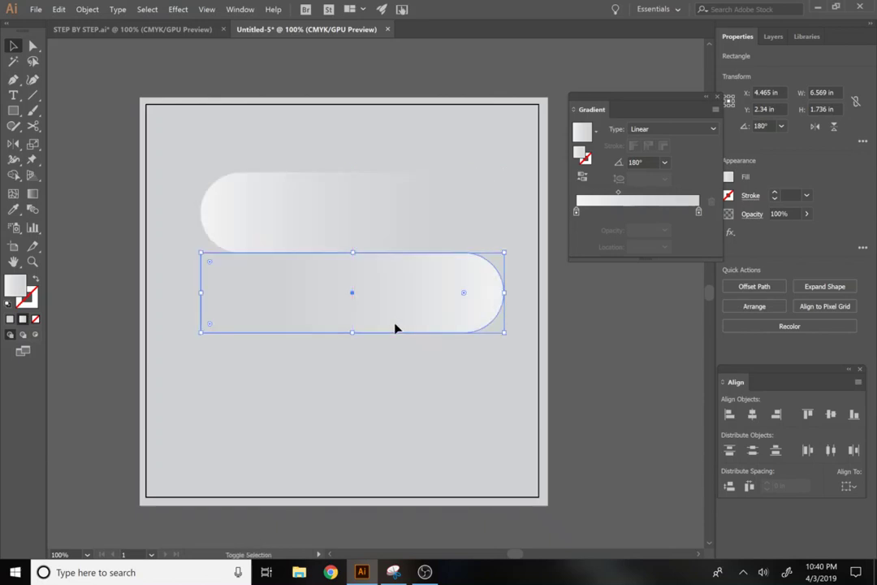
click(402, 377)
Duplicate the pair of bars straight down so four alternating bars stack edge to edge.
click(288, 252)
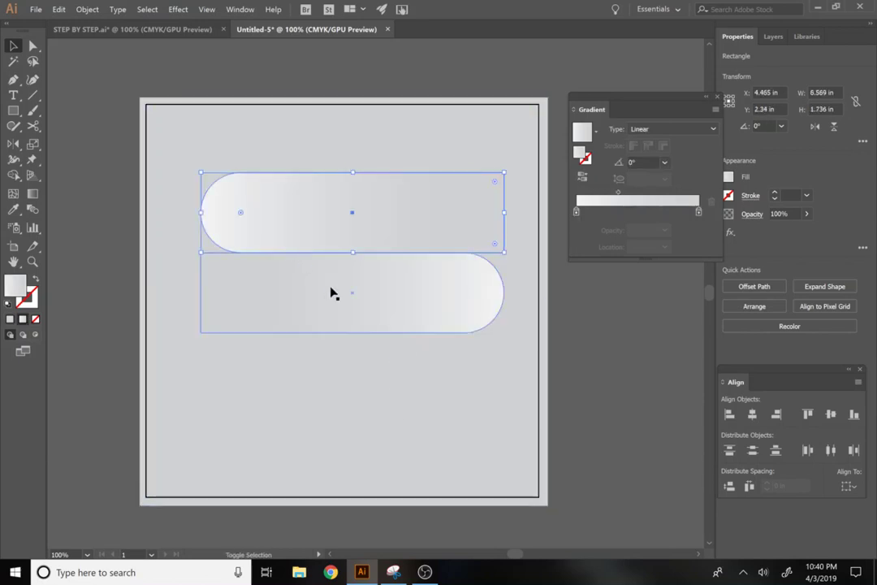
shift+click(330, 293)
drag(331, 291, 336, 456)
key(ctrl+z)
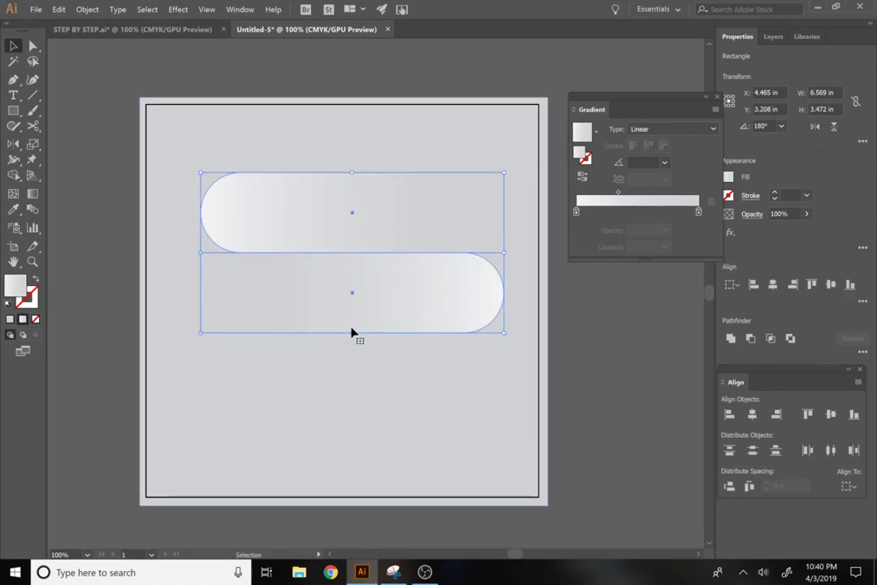
drag(354, 331, 358, 488)
Scale all four bars down together to about 6.3 in wide and move them up to center vertically on the background.
shift+click(430, 345)
shift+click(423, 367)
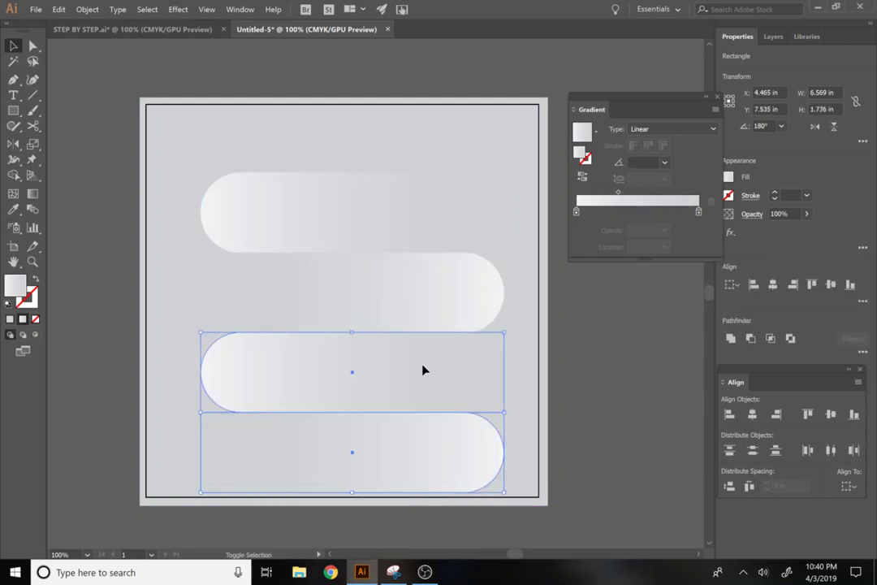
shift+click(407, 297)
shift+click(398, 219)
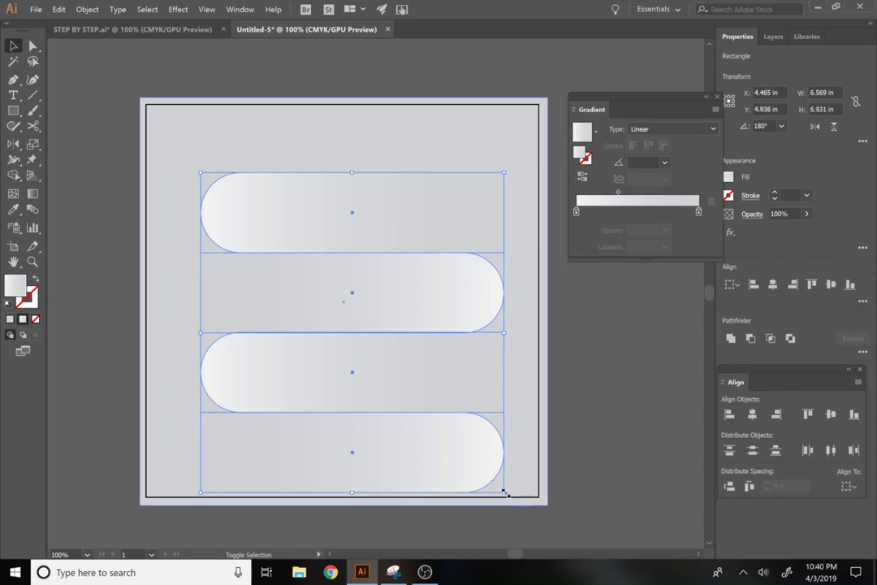
drag(504, 492, 491, 479)
drag(442, 458, 443, 428)
click(609, 452)
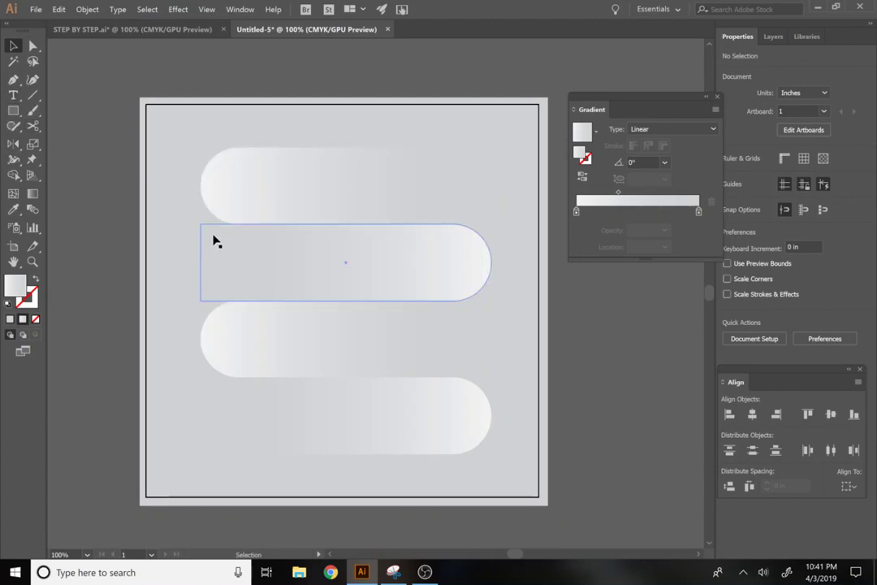
Draw a circle about 1.33 in wide centered in the rounded end of the uppermost bar.
click(228, 188)
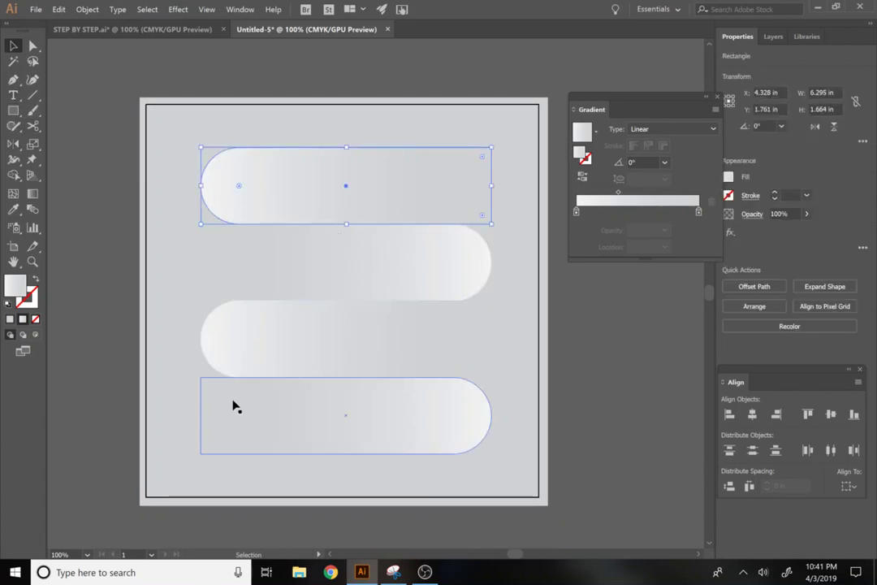
click(309, 504)
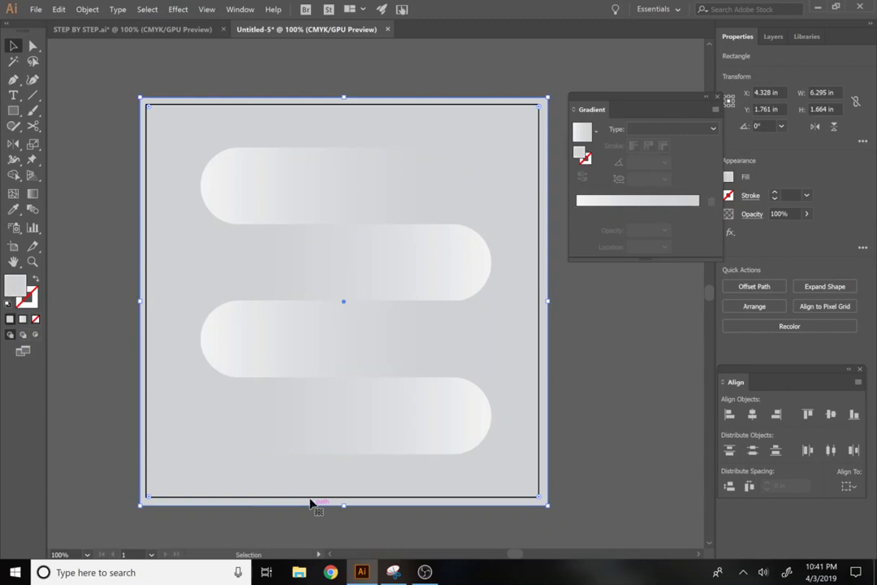
click(12, 110)
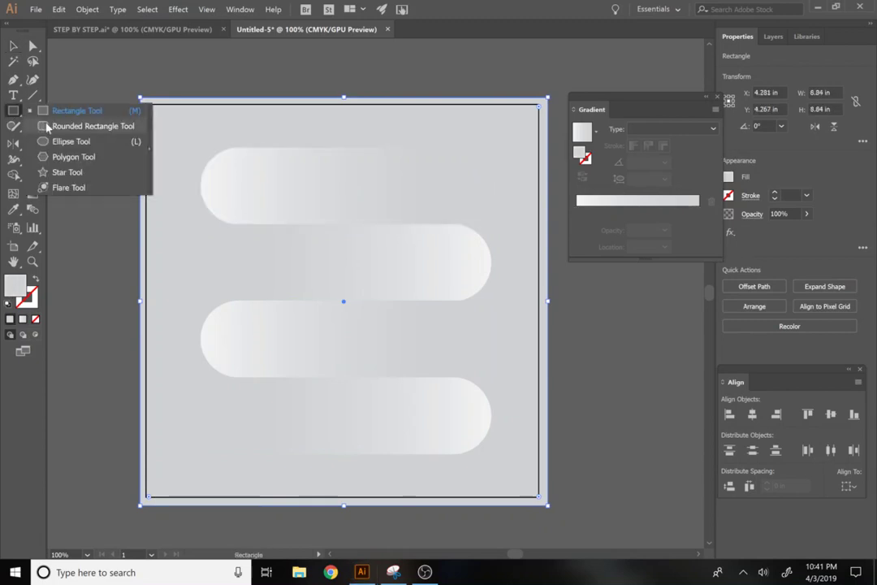
click(47, 126)
click(12, 111)
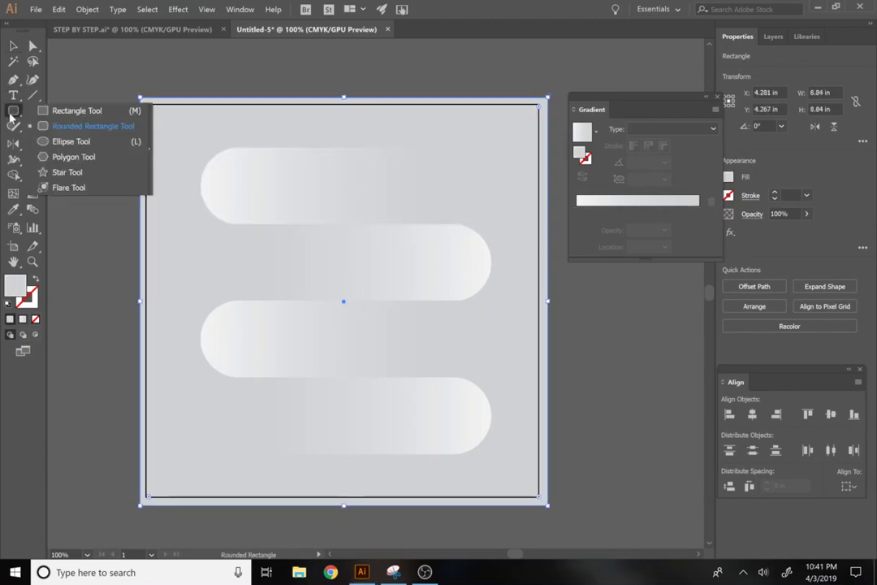
click(77, 141)
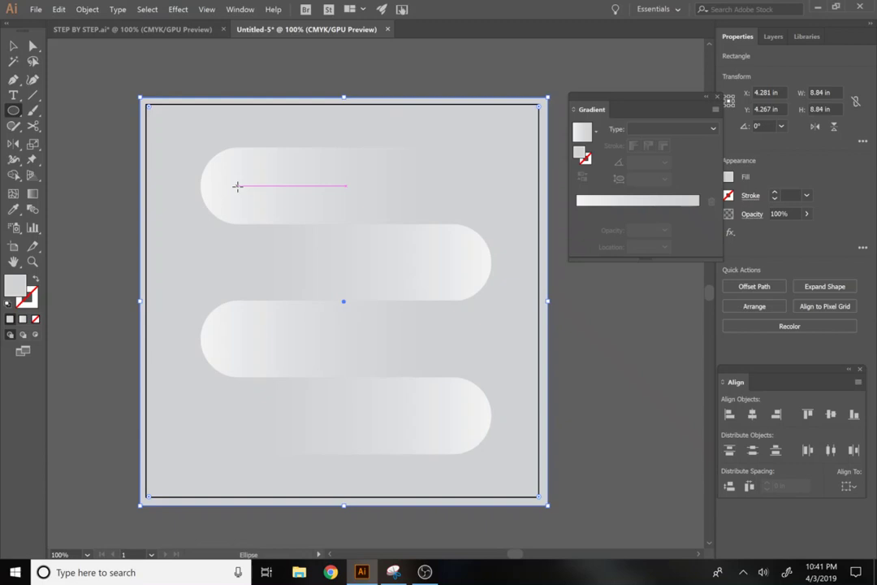
drag(238, 187, 268, 214)
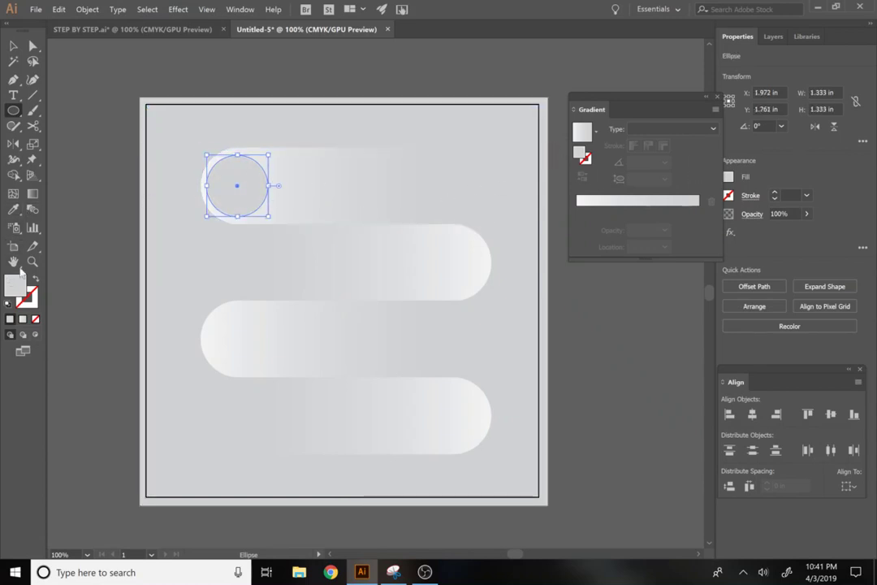
Fill the circle with the light blue swatch, moving the Gradient panel out of the way.
drag(681, 103, 786, 288)
click(728, 179)
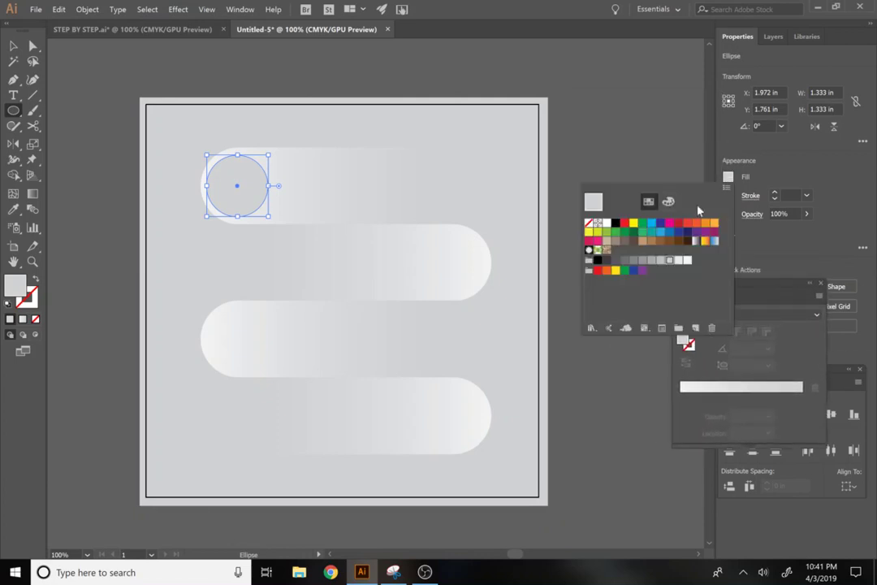
click(661, 234)
click(13, 46)
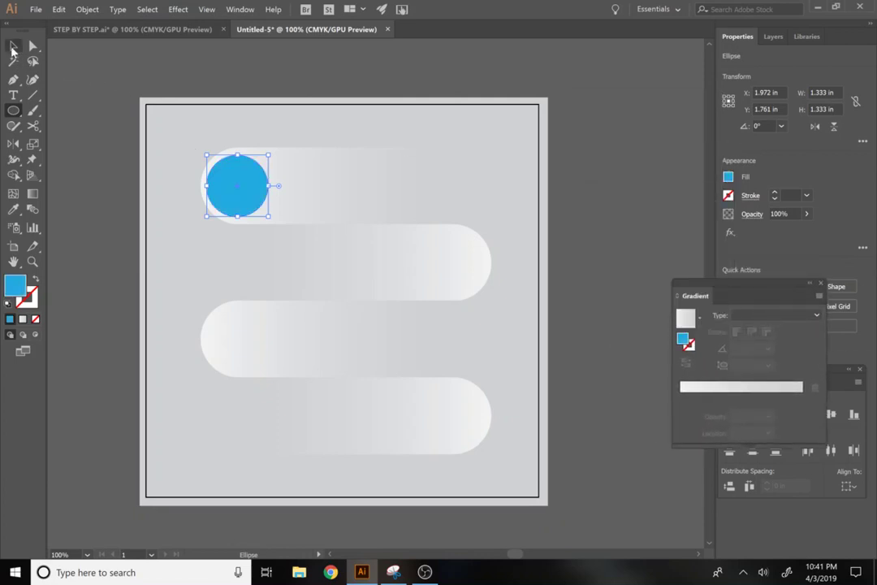
click(14, 47)
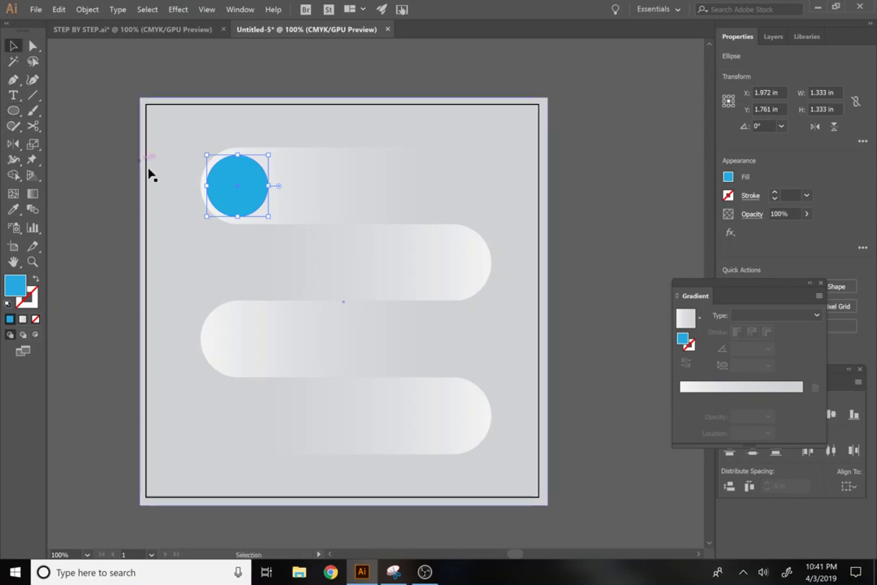
Duplicate the light blue circle beside the original, slightly lower, and fill the copy with the darker blue swatch.
drag(225, 200, 445, 274)
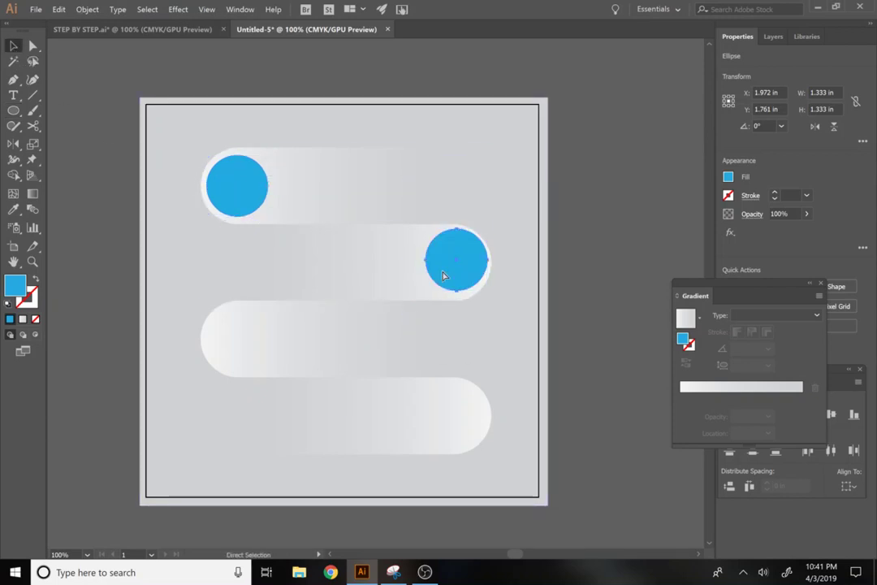
key(ctrl+z)
drag(263, 203, 320, 221)
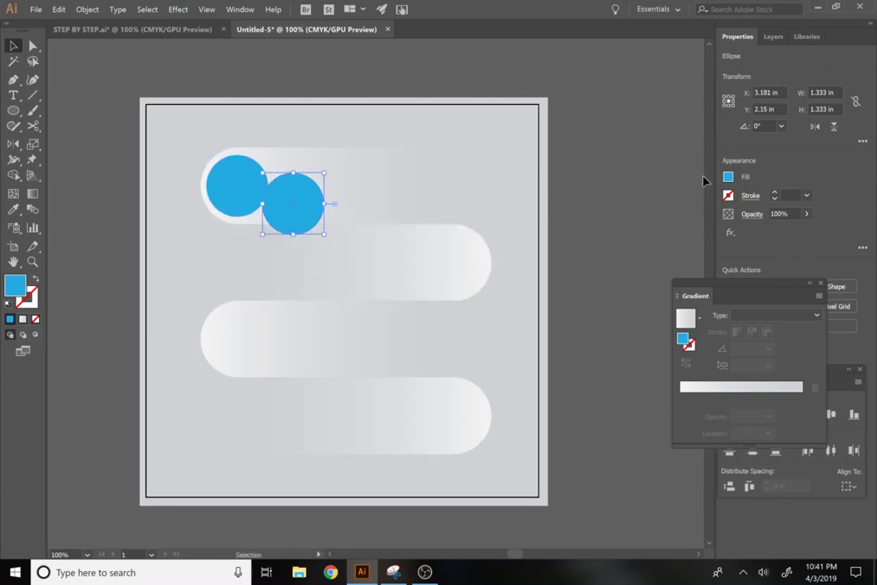
click(729, 177)
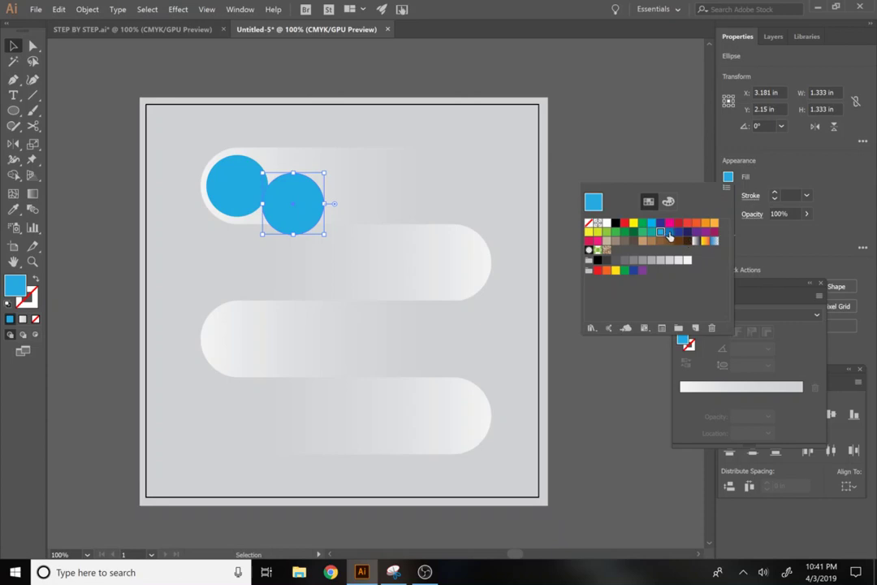
click(670, 235)
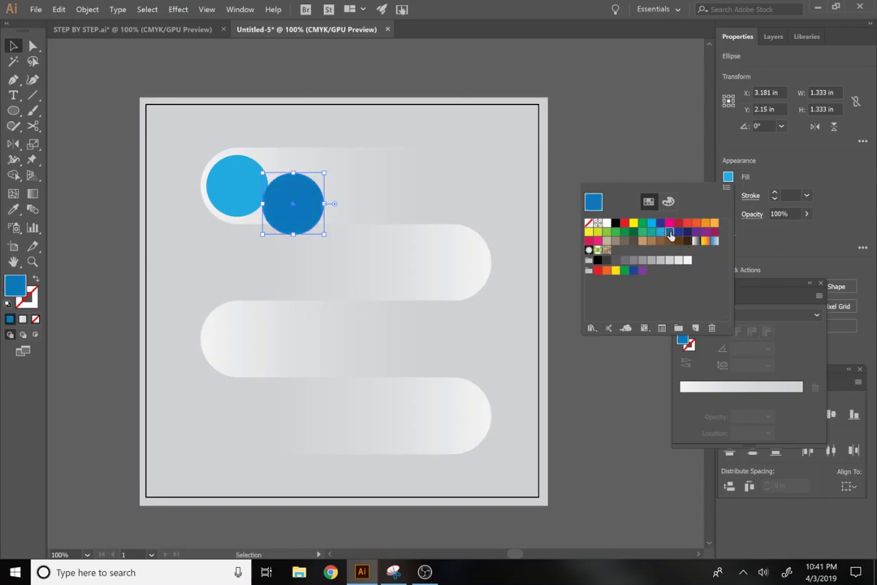
click(313, 211)
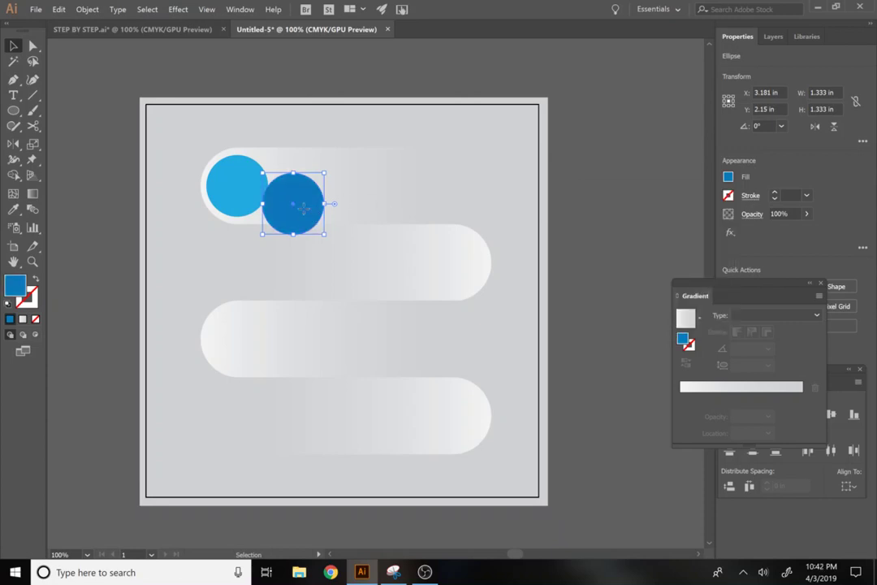
Duplicate the dark blue circle slightly lower and subtract the copy from it, leaving an upper crescent.
drag(303, 209, 301, 229)
drag(264, 147, 479, 236)
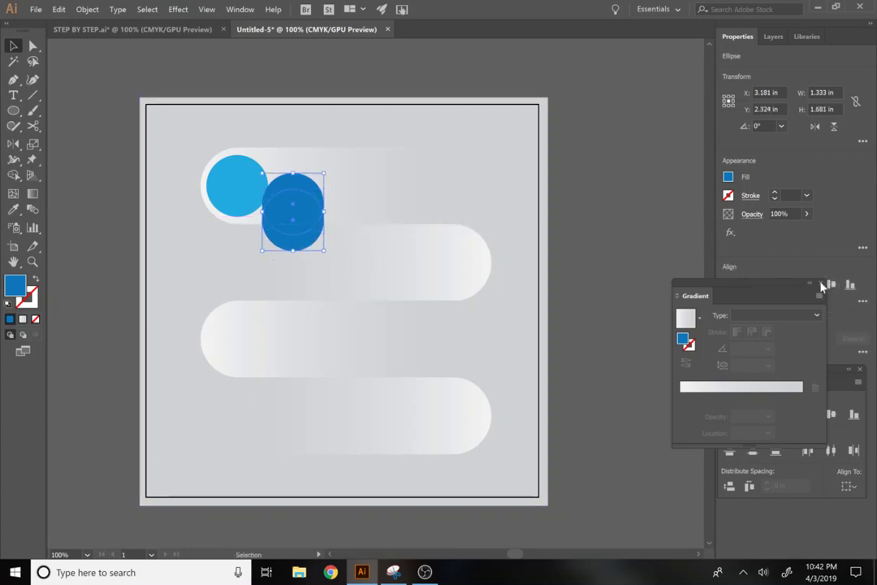
drag(755, 293, 627, 149)
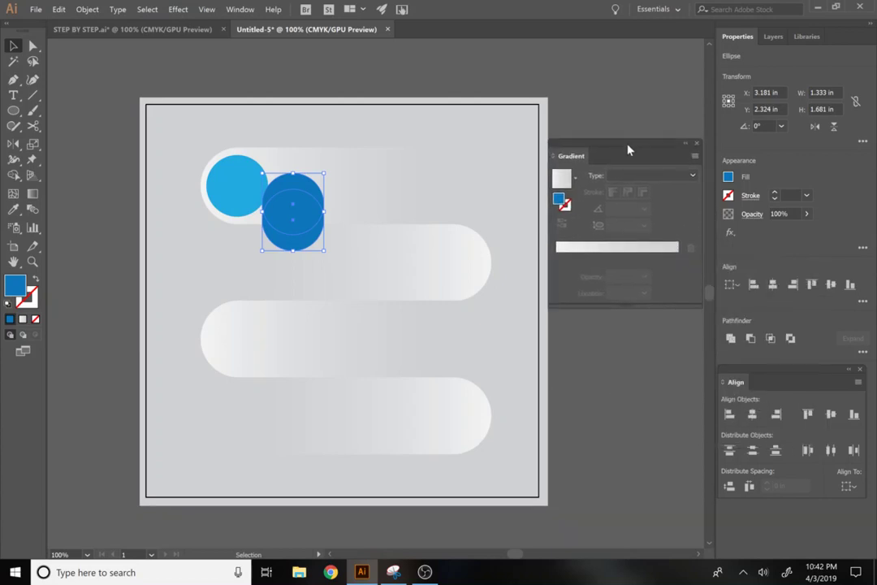
click(751, 338)
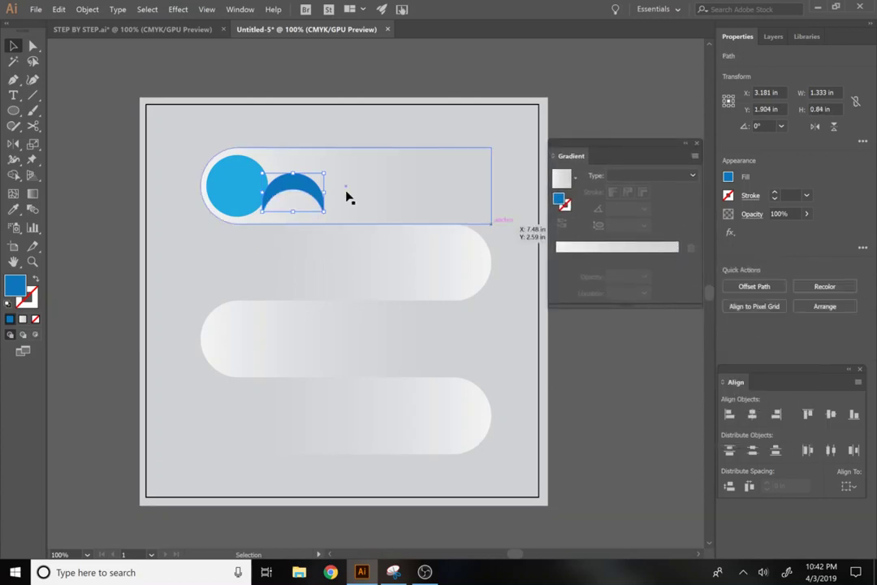
Move the dark blue crescent onto the light blue circle so it caps the circle's upper edge.
drag(236, 189, 242, 168)
click(324, 161)
click(251, 170)
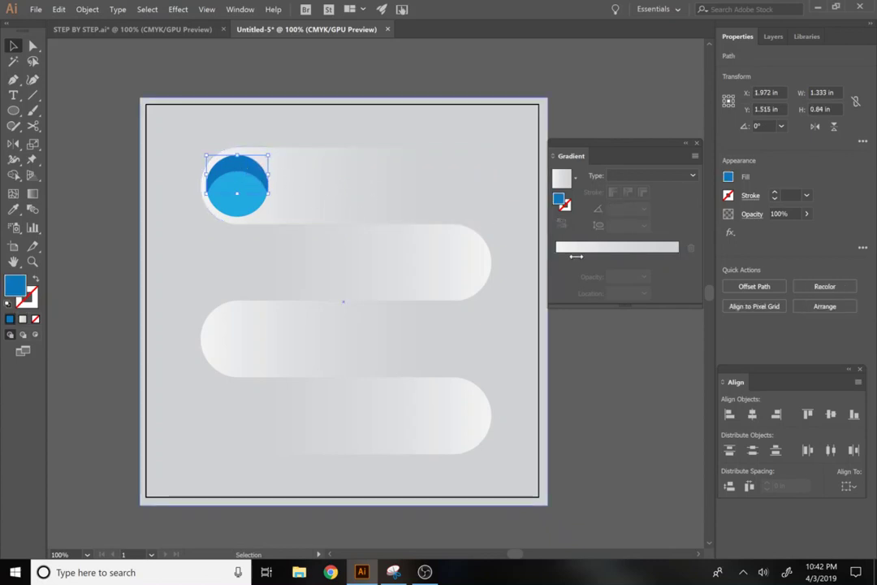
Fill the crescent with the white-to-black linear gradient and change its white stop to black.
click(729, 178)
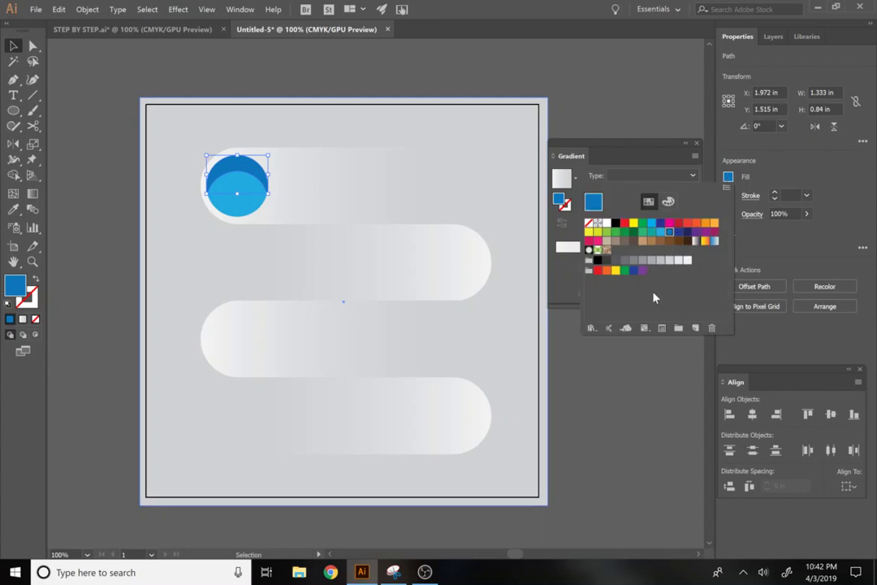
click(696, 242)
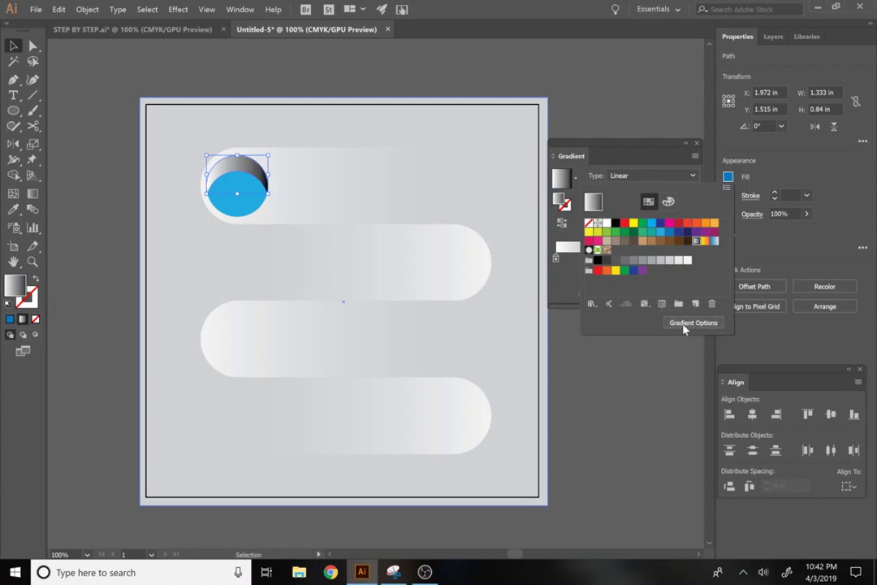
click(631, 154)
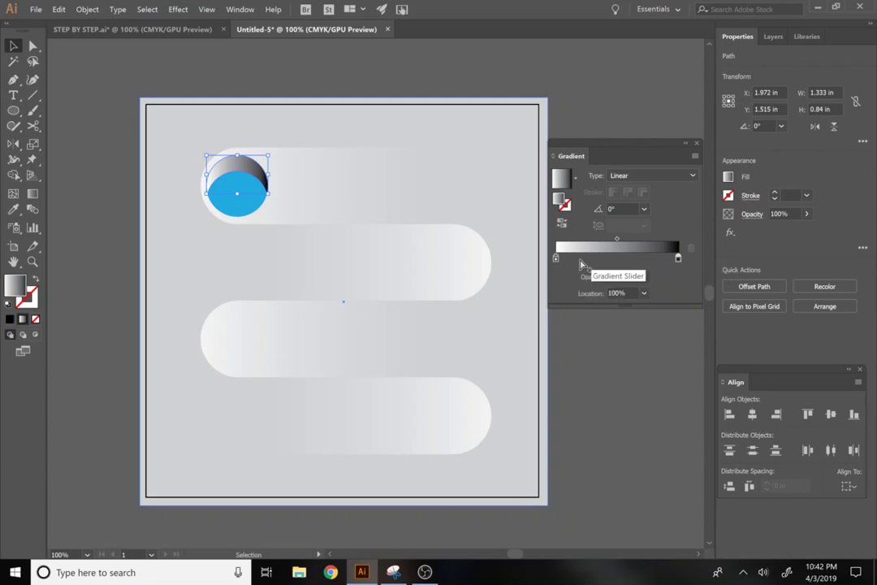
double_click(556, 260)
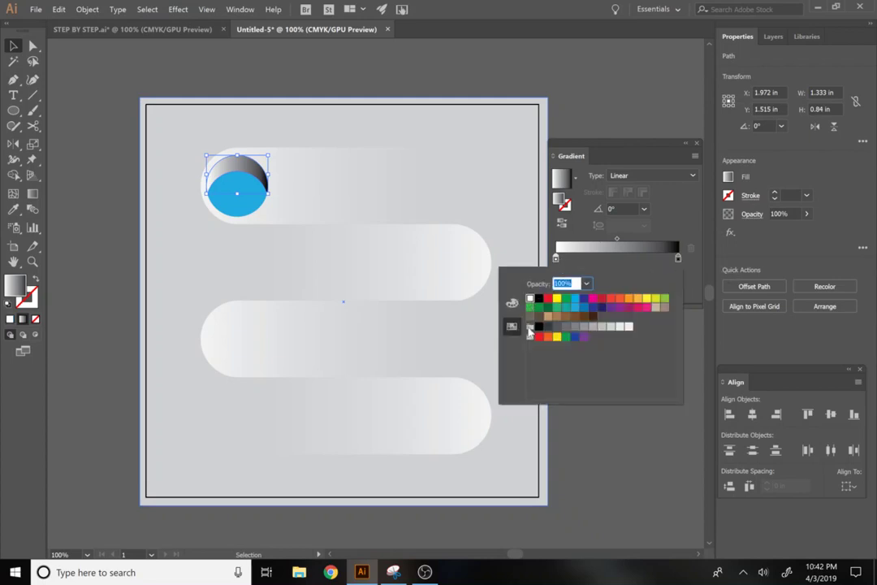
click(538, 299)
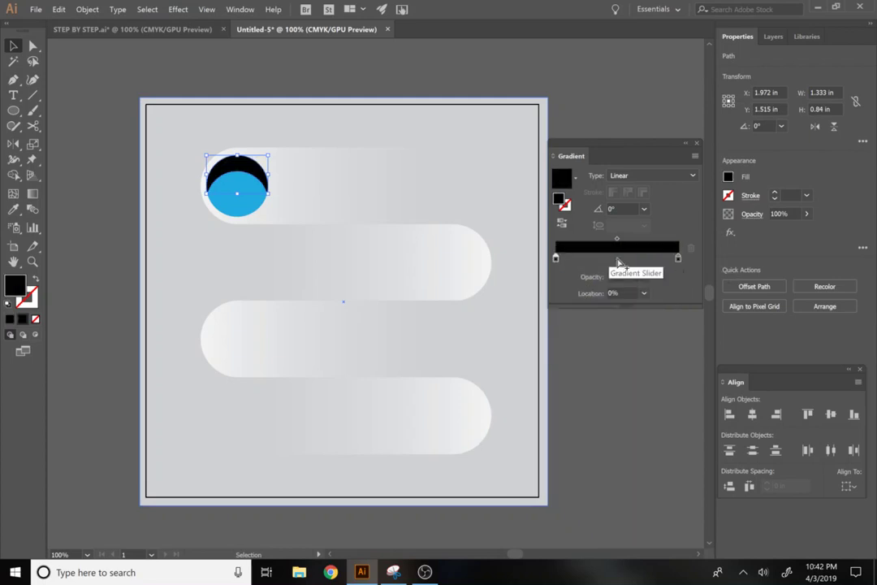
Set the crescent gradient's end stop to 0% opacity and add a middle stop at about 41.54% location.
click(678, 259)
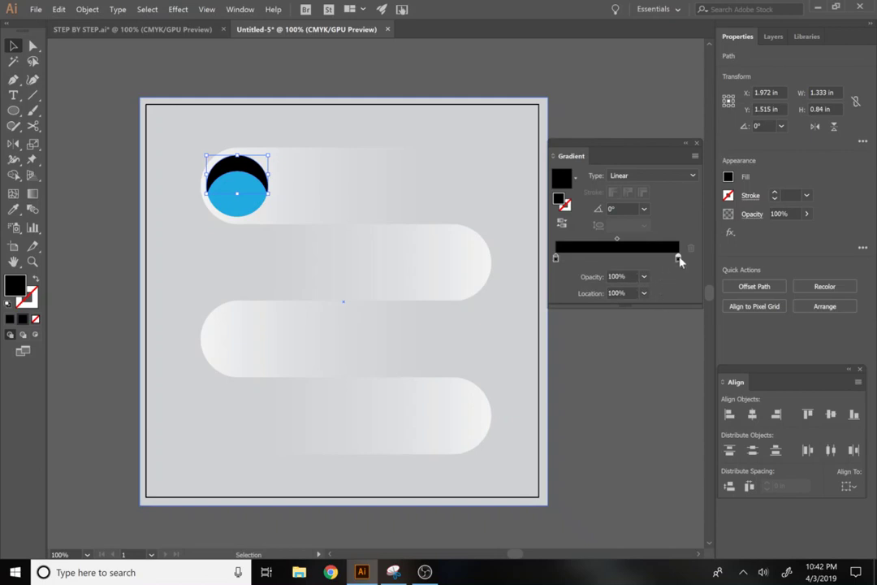
click(645, 298)
click(646, 284)
click(644, 277)
click(655, 294)
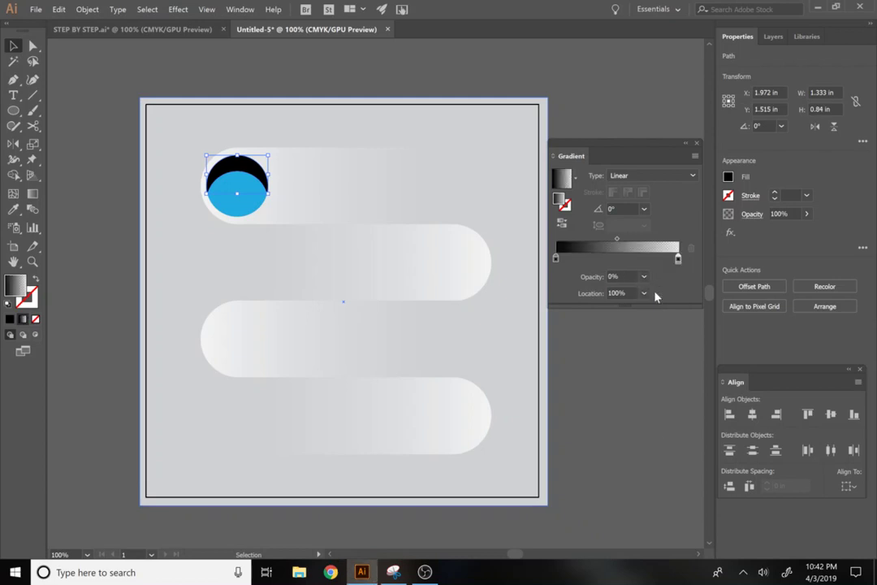
click(606, 258)
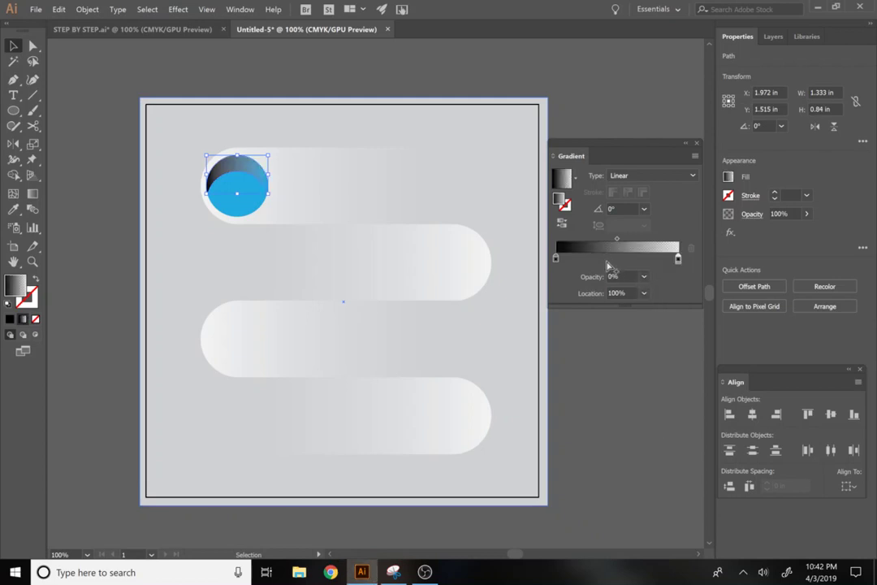
Redirect the crescent's gradient to run vertically, dark from above the circle and fading out near its middle.
click(33, 194)
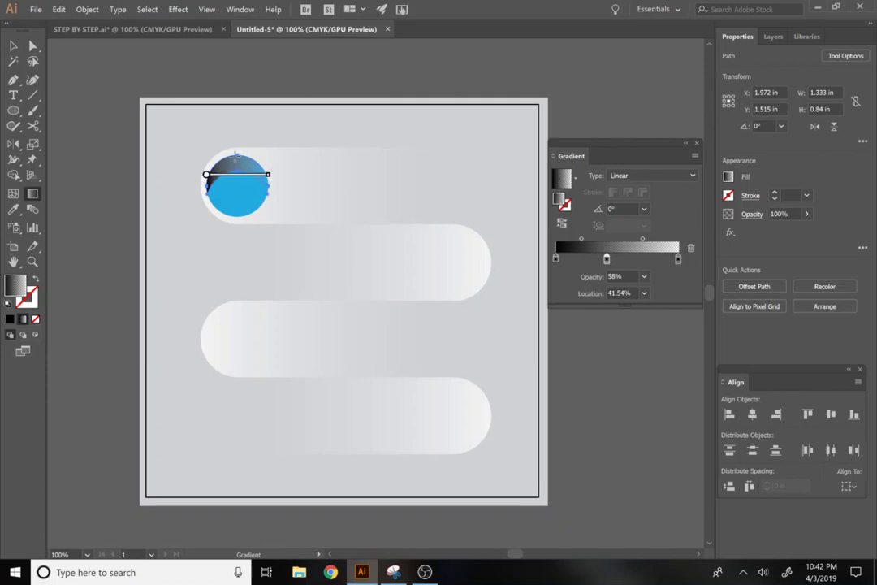
drag(235, 157, 235, 182)
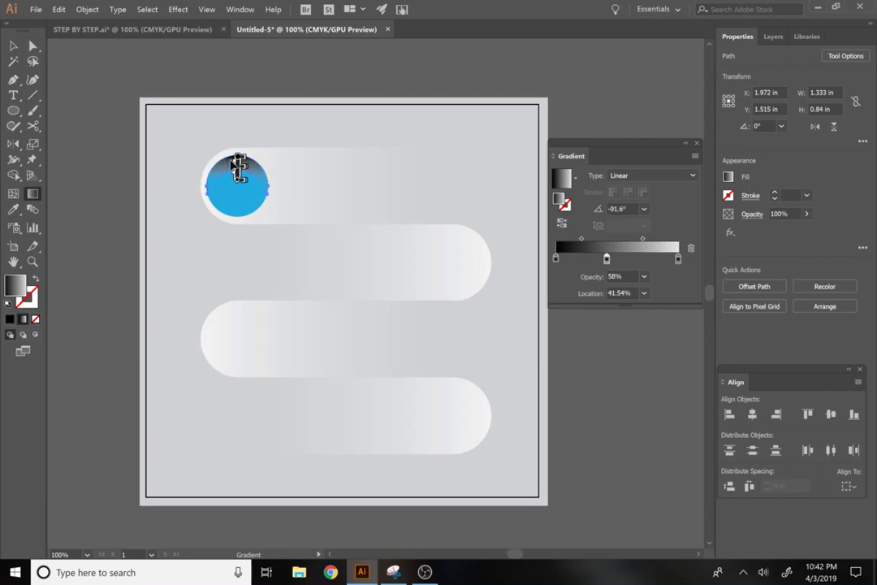
drag(237, 158, 238, 142)
drag(238, 180, 237, 190)
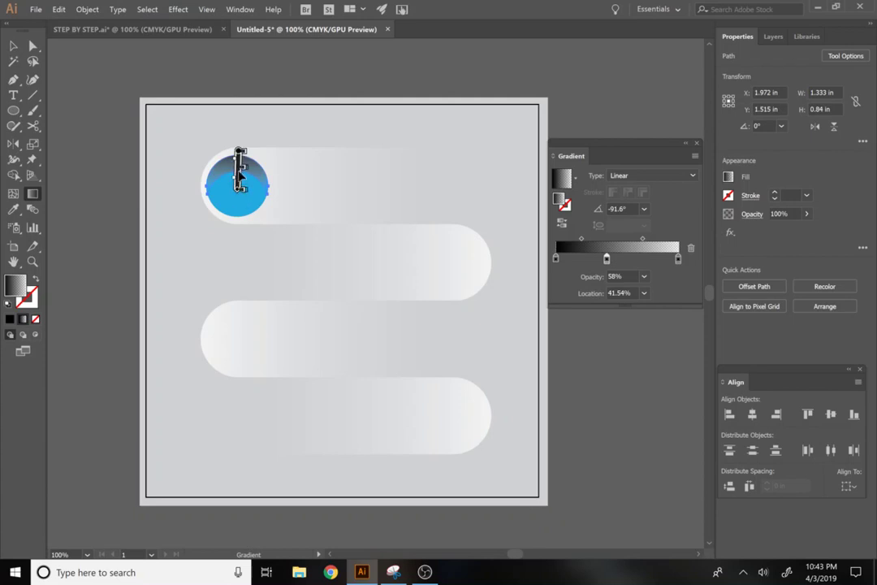
drag(238, 152, 241, 145)
click(13, 45)
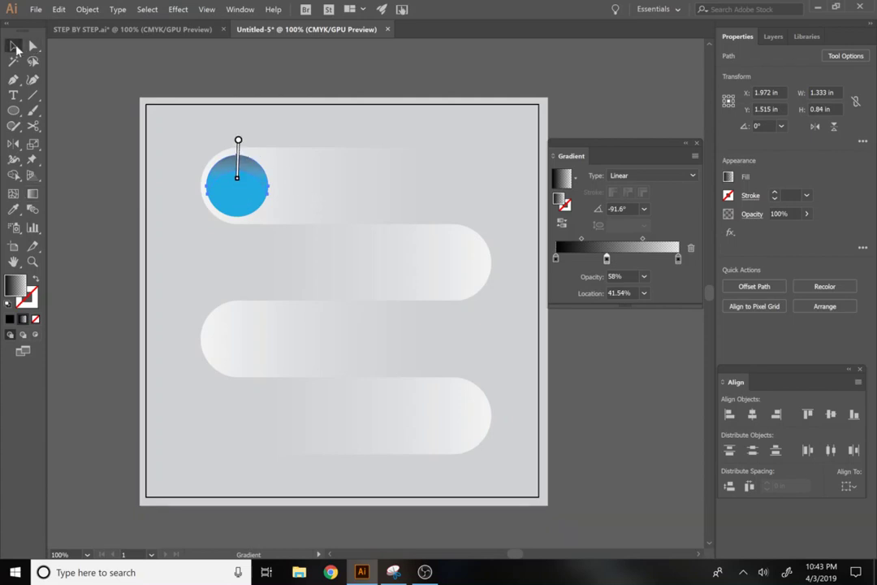
click(87, 137)
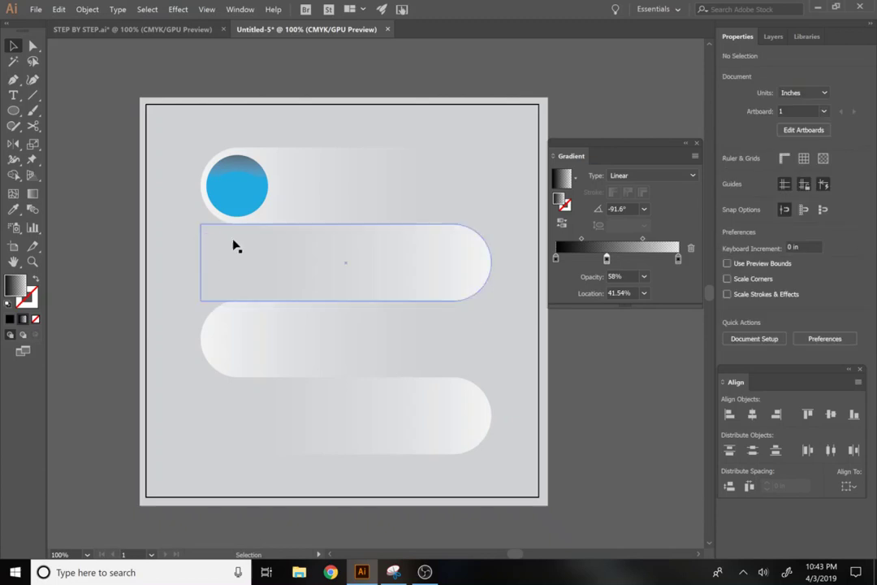
Duplicate the blue circle with its shaded crescent into the rounded end of the second bar.
click(241, 180)
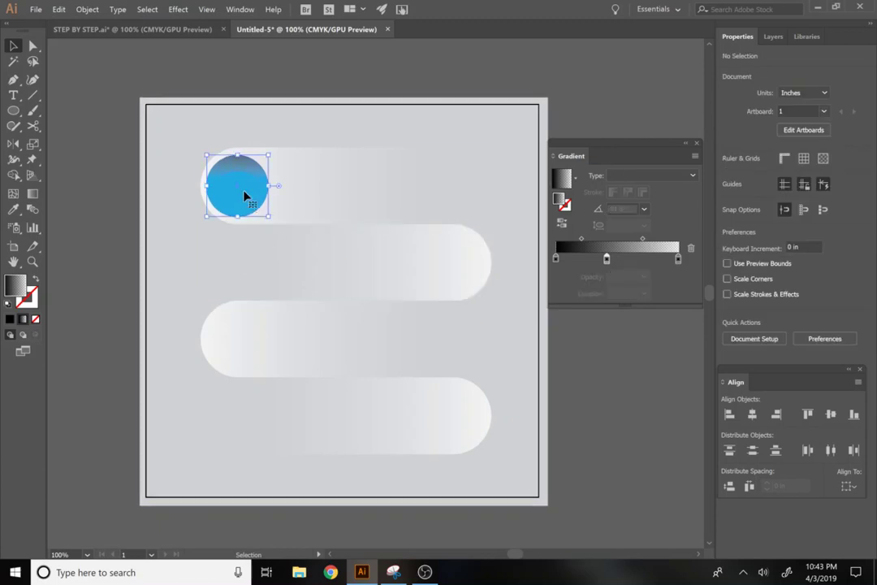
drag(235, 183, 452, 276)
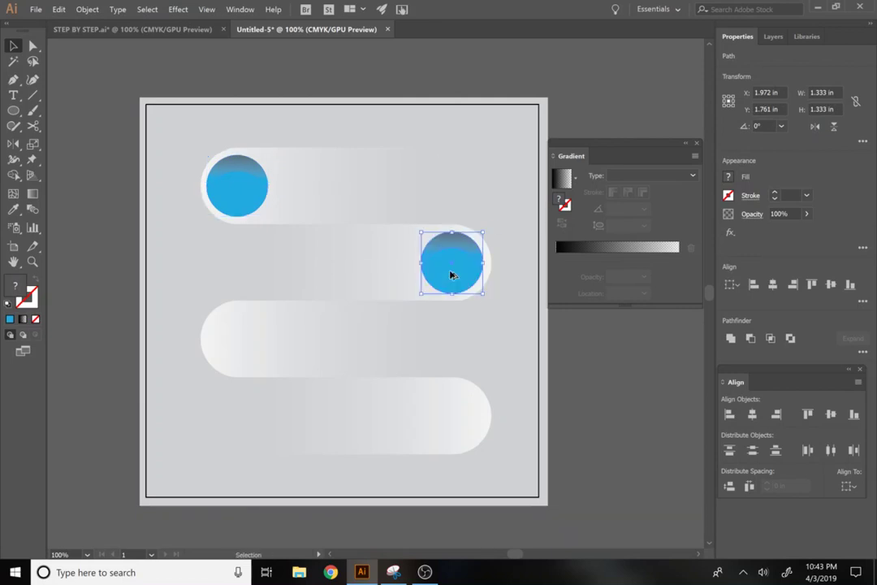
click(583, 347)
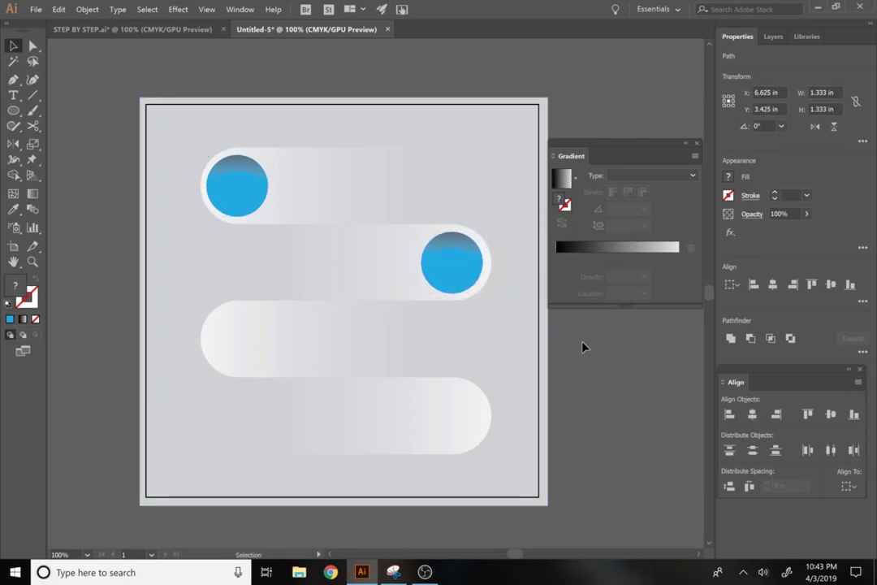
Fill the second bar's circle with the medium green swatch.
click(445, 288)
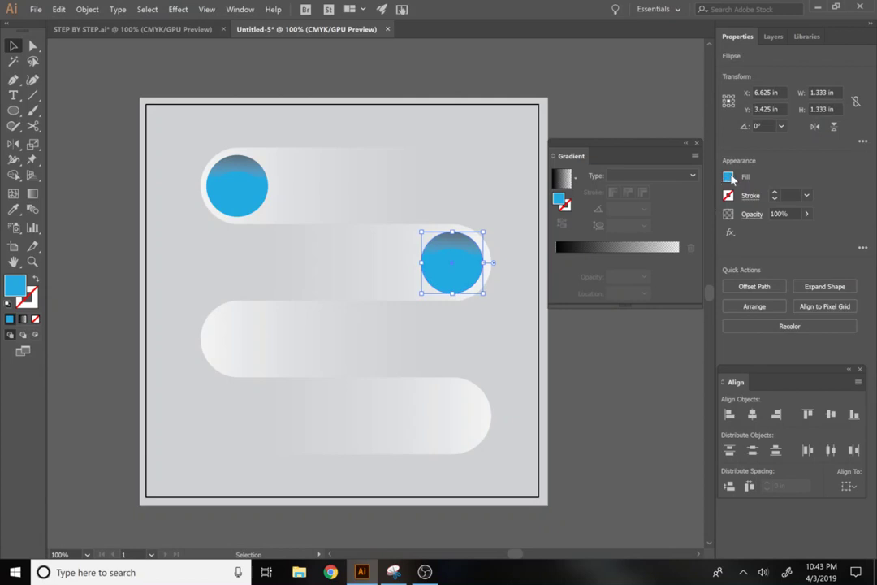
click(728, 177)
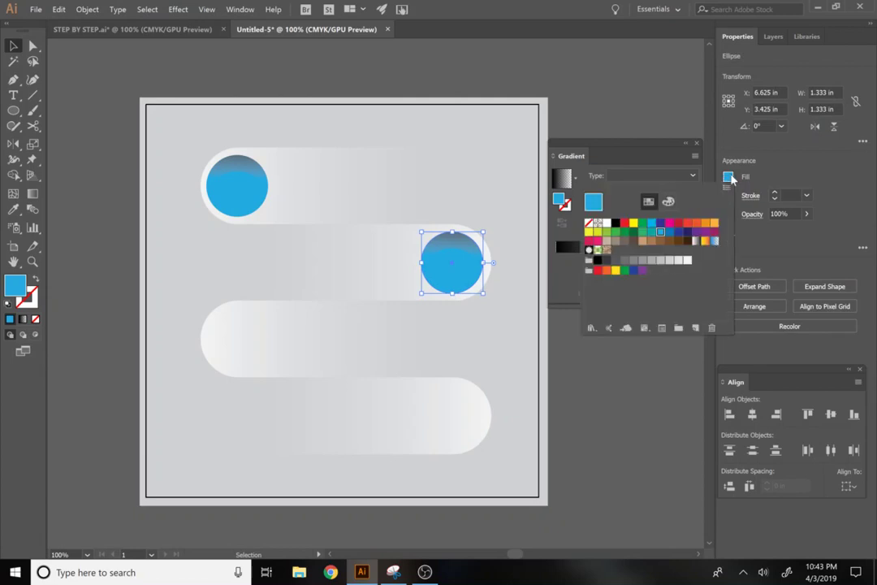
click(643, 234)
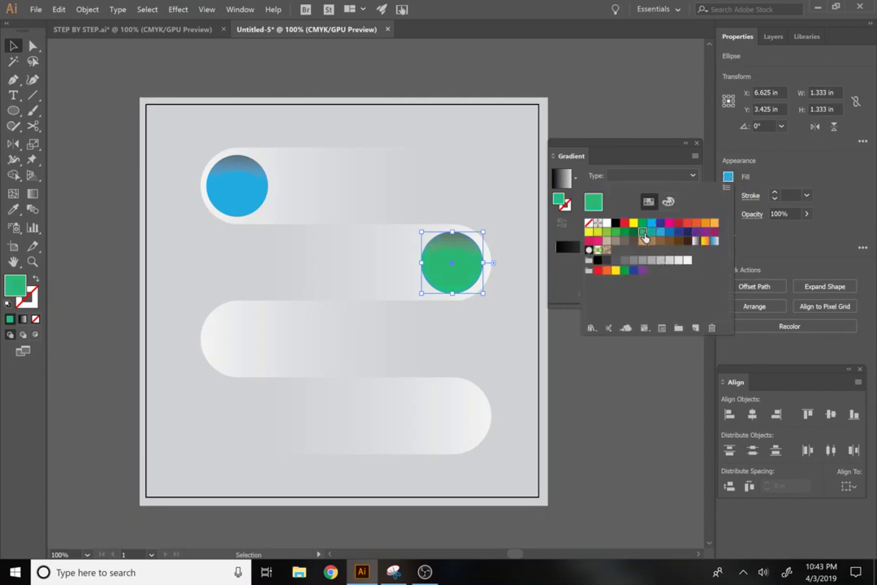
click(572, 351)
Duplicate the green circle with its crescent into the rounded end of the third bar.
shift+click(459, 252)
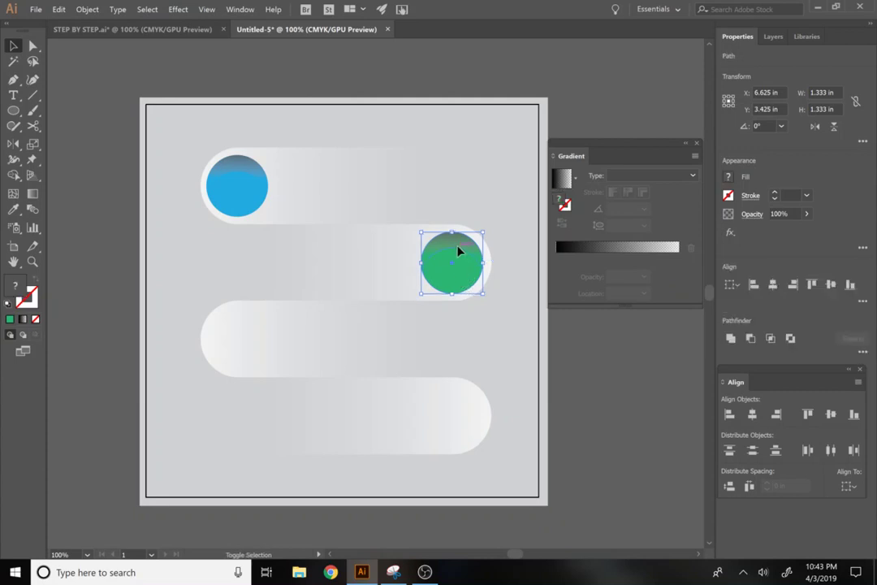
key(super)
key(super)
drag(252, 334, 243, 358)
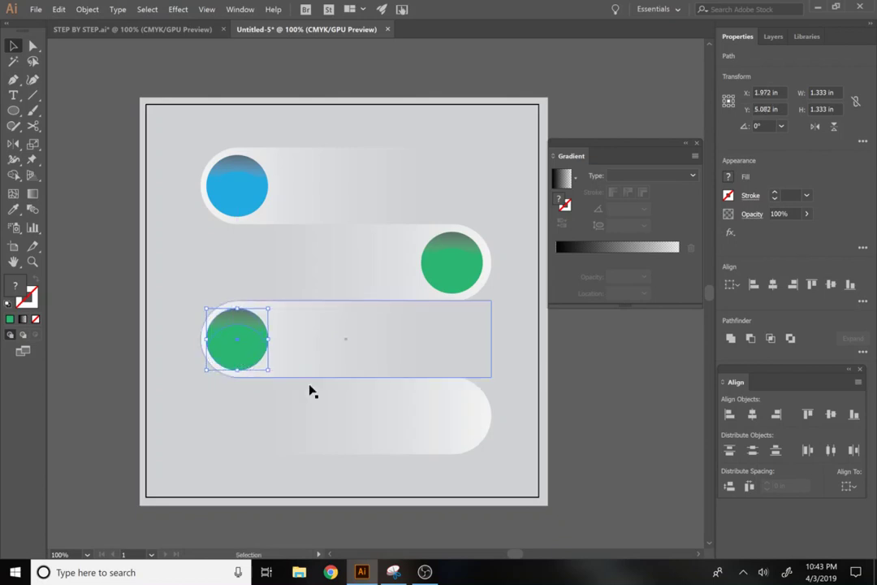
click(617, 348)
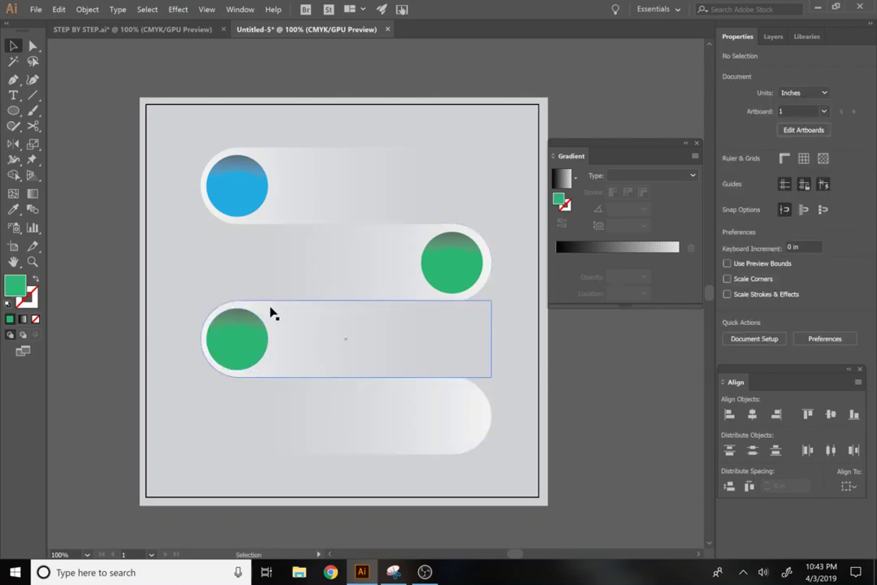
Fill the third bar's circle with the orange swatch.
click(257, 362)
click(728, 177)
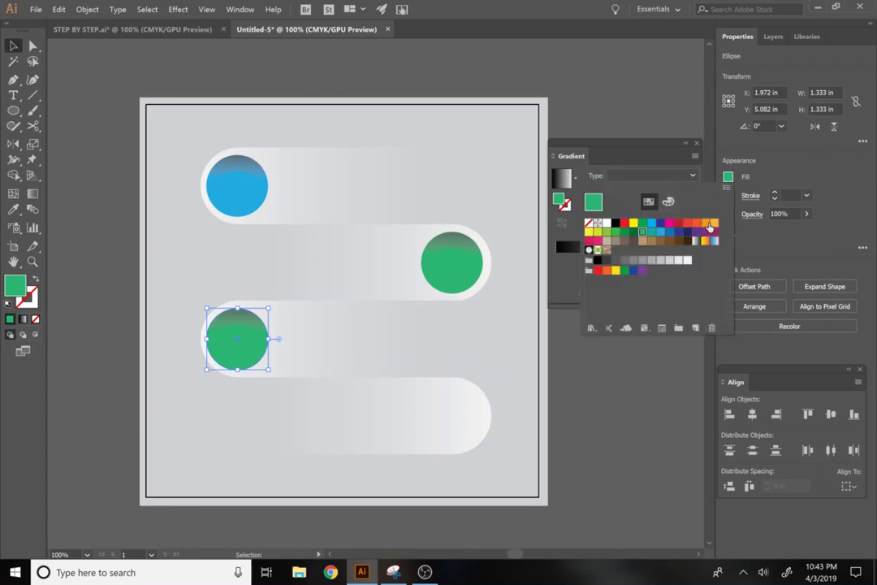
click(706, 223)
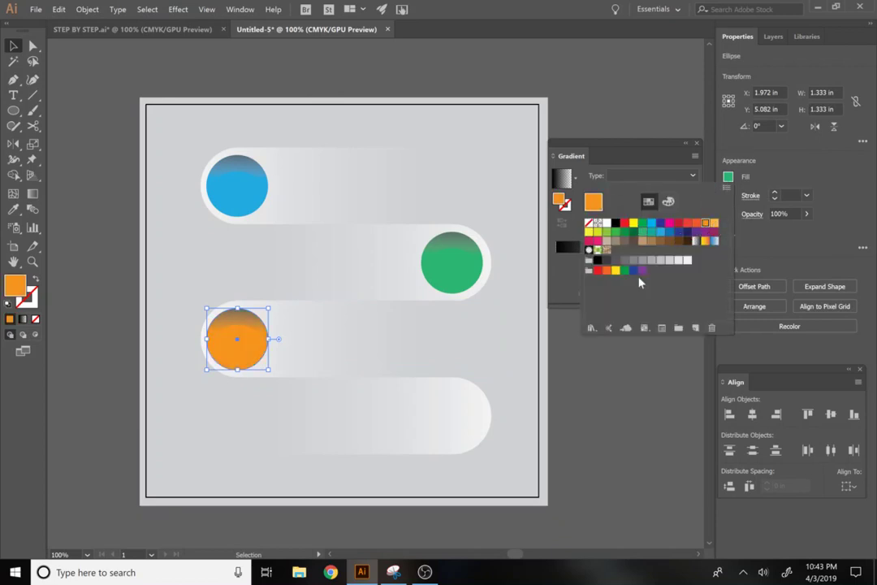
Soften the orange fill in the HSB color mode with 60% saturation and 91% brightness.
click(667, 202)
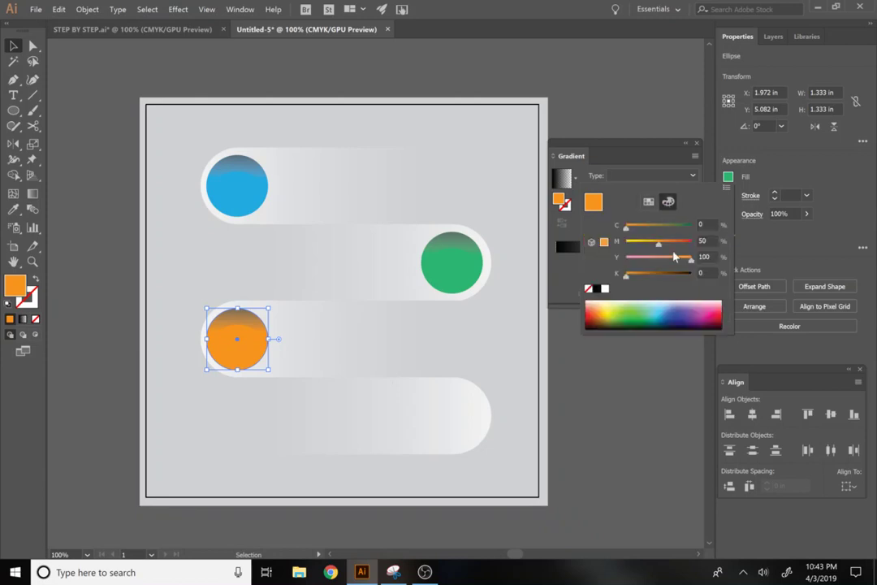
click(725, 187)
click(760, 212)
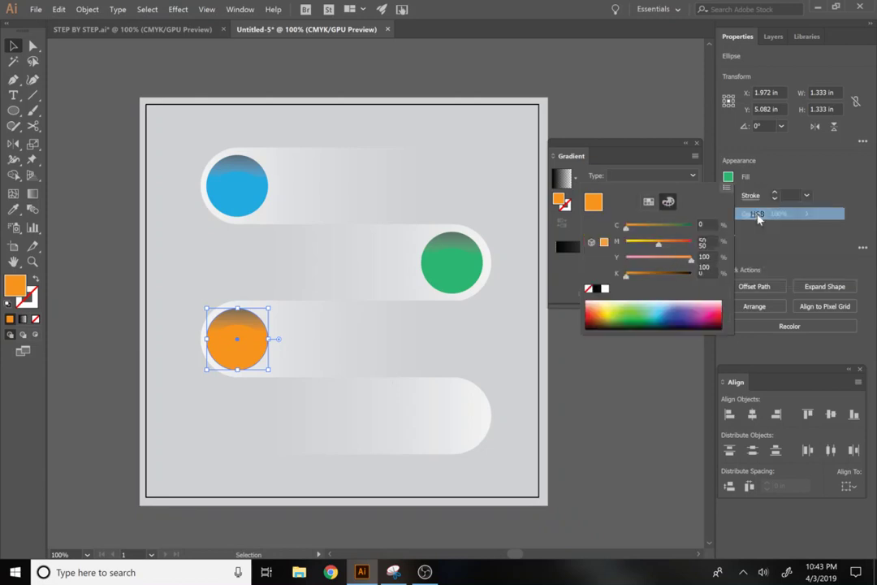
mouse_move(665, 249)
mouse_down()
mouse_move(649, 252)
mouse_move(664, 253)
mouse_up()
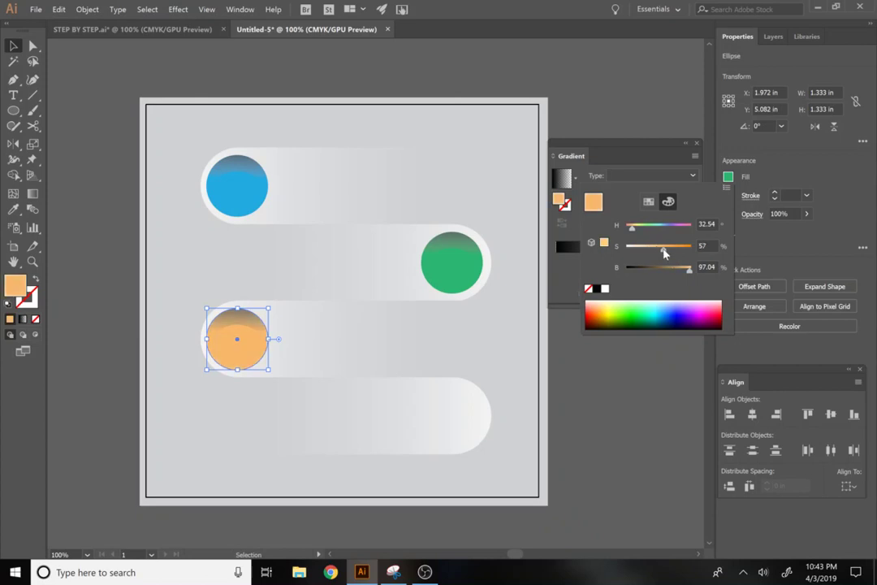
click(680, 269)
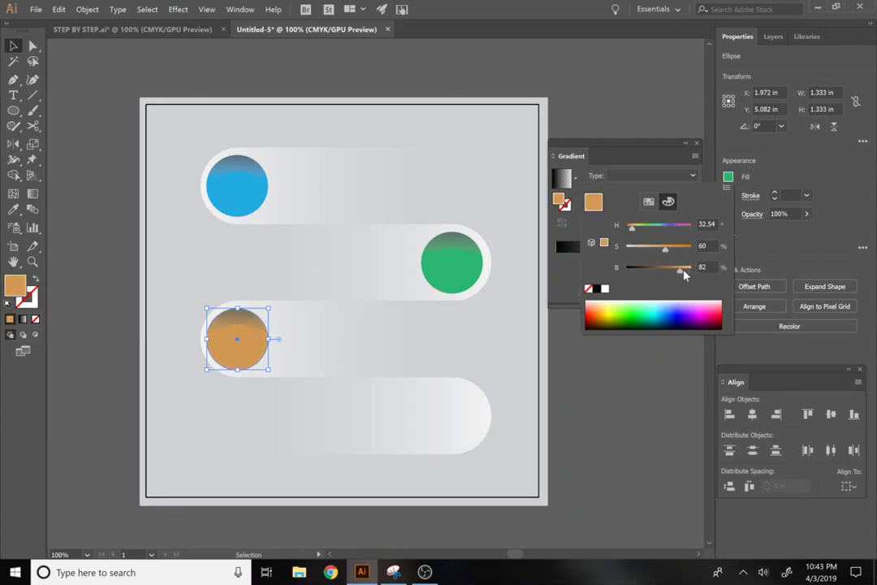
drag(684, 271, 689, 270)
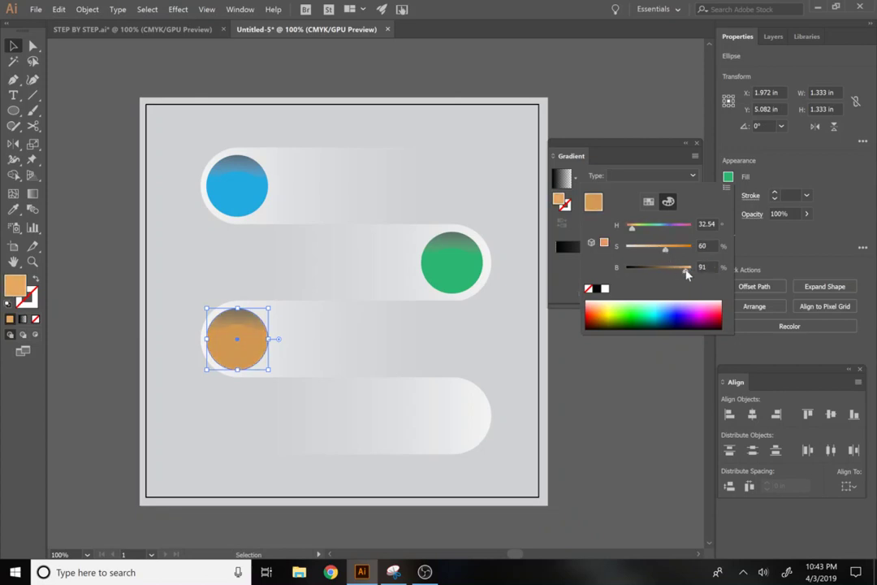
Duplicate the orange circle together with its crescent into the rounded end of the fourth bar.
click(229, 320)
click(237, 382)
click(237, 328)
click(235, 324)
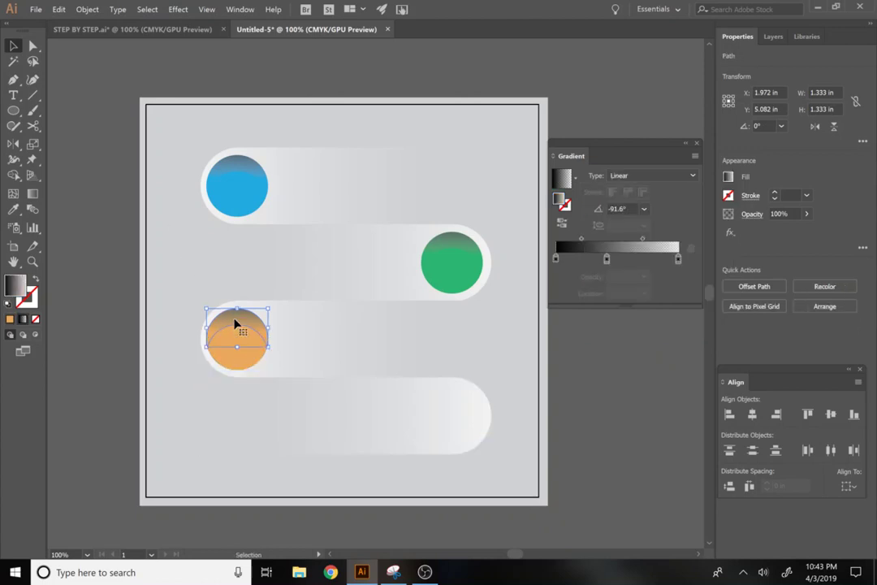
shift+click(241, 364)
drag(241, 364, 449, 443)
click(647, 444)
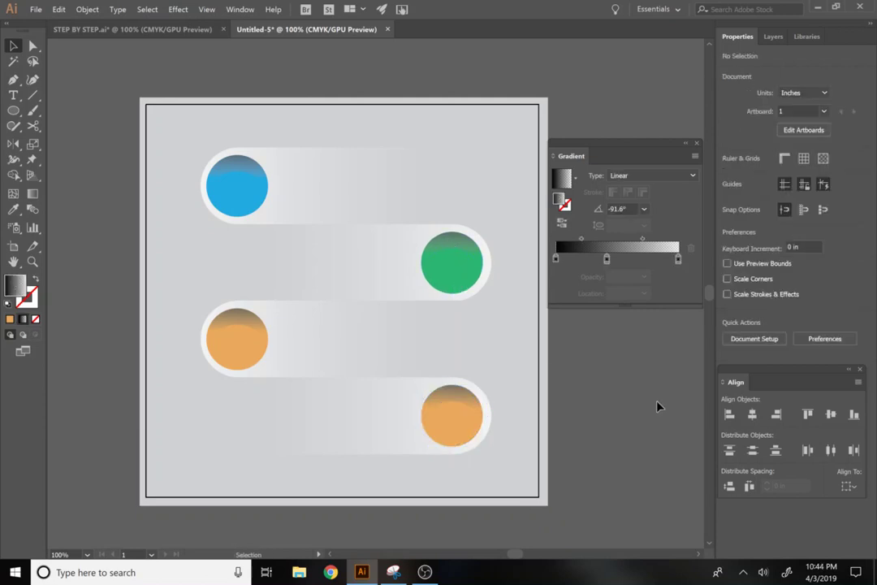
Recolor the fourth bar's circle red in HSB with hue 0, saturation 60% and brightness 85%.
click(453, 416)
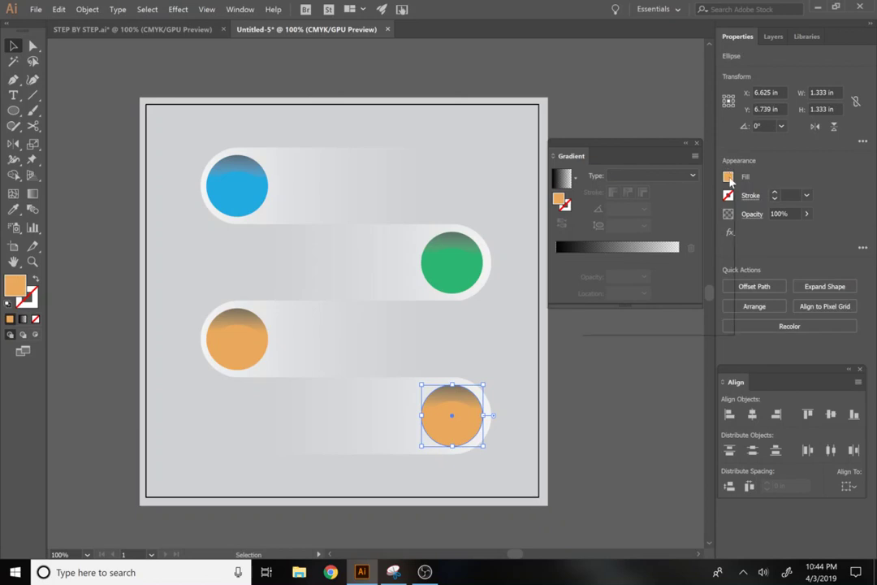
click(728, 176)
click(667, 231)
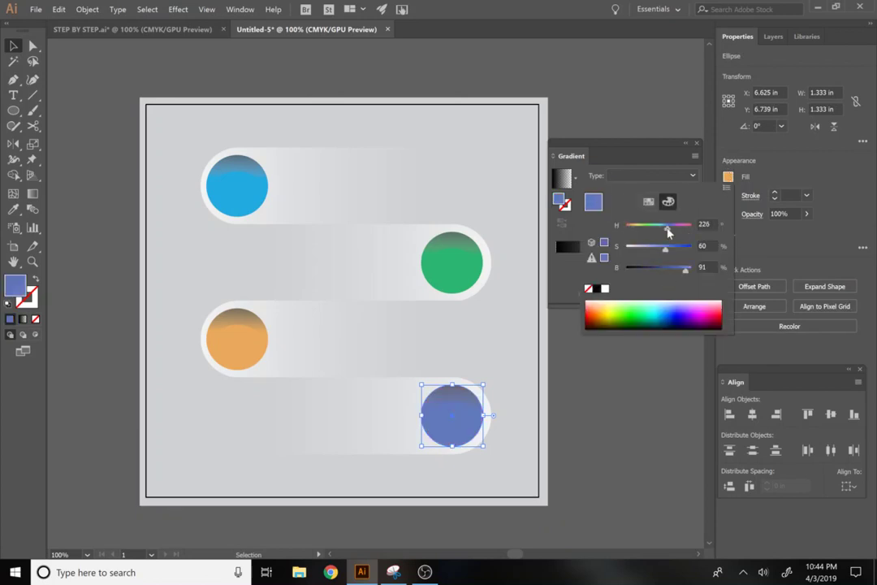
click(647, 229)
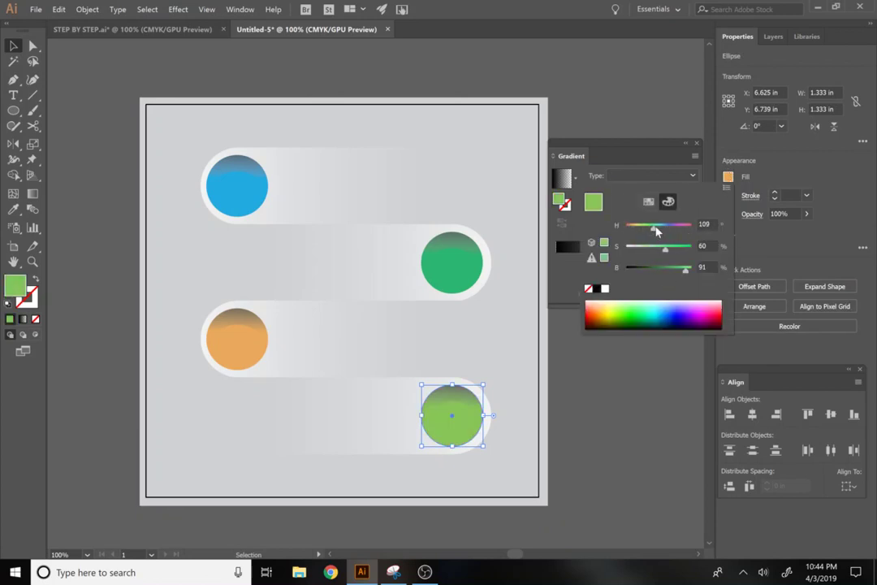
drag(689, 230, 614, 227)
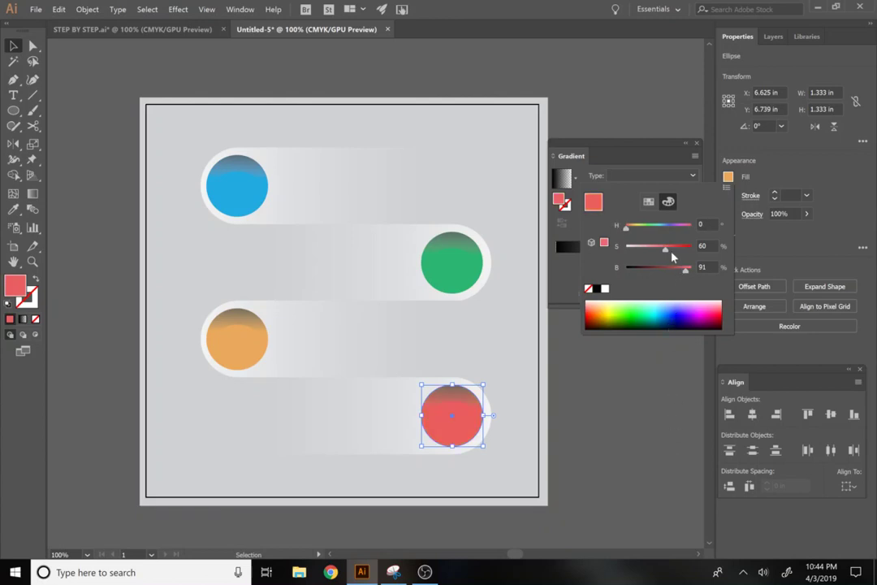
drag(677, 273, 680, 268)
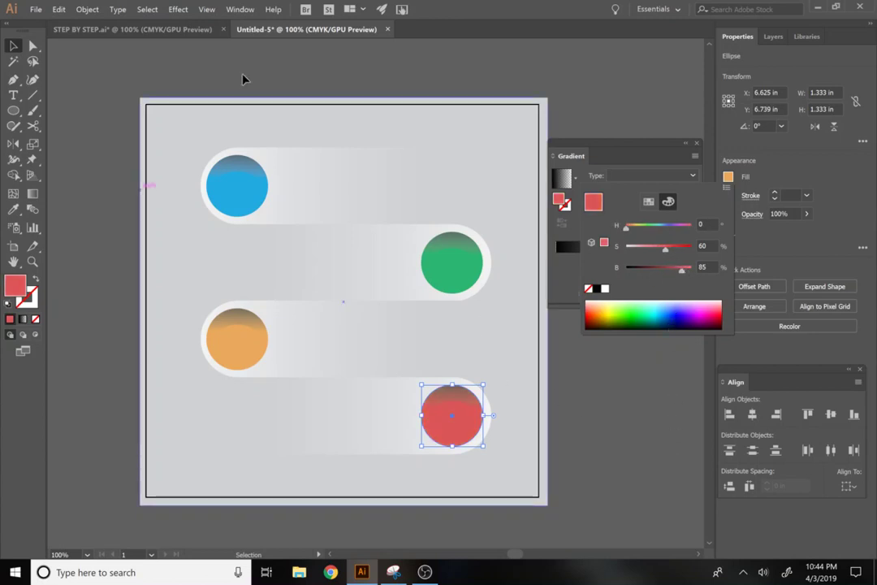
click(85, 157)
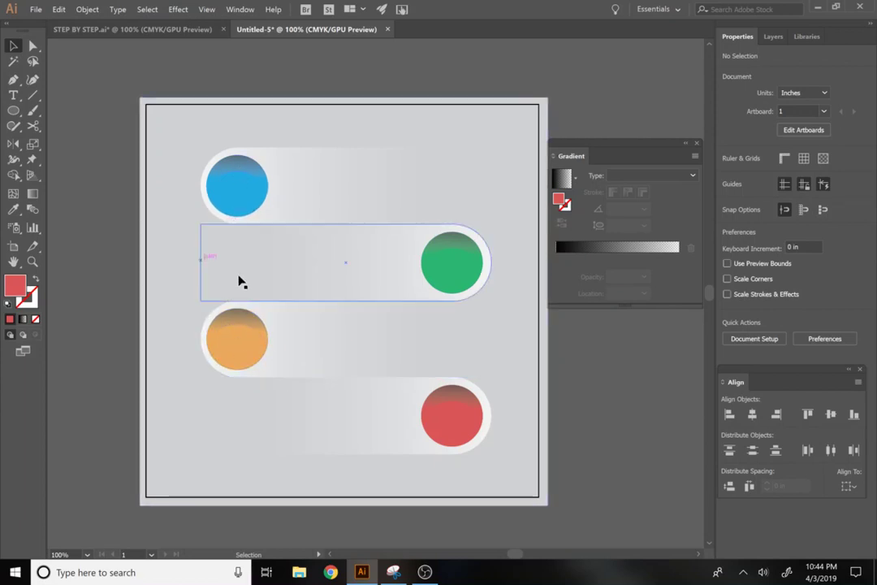
Add the number 1 beside the artboard in 72 pt Berlin Sans FB Demi Bold.
click(16, 95)
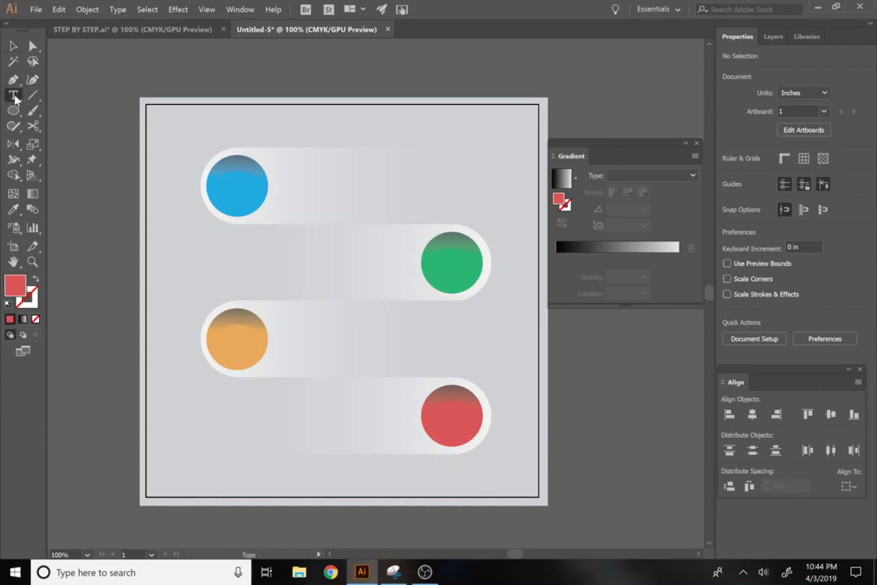
click(101, 261)
key(BackSpace)
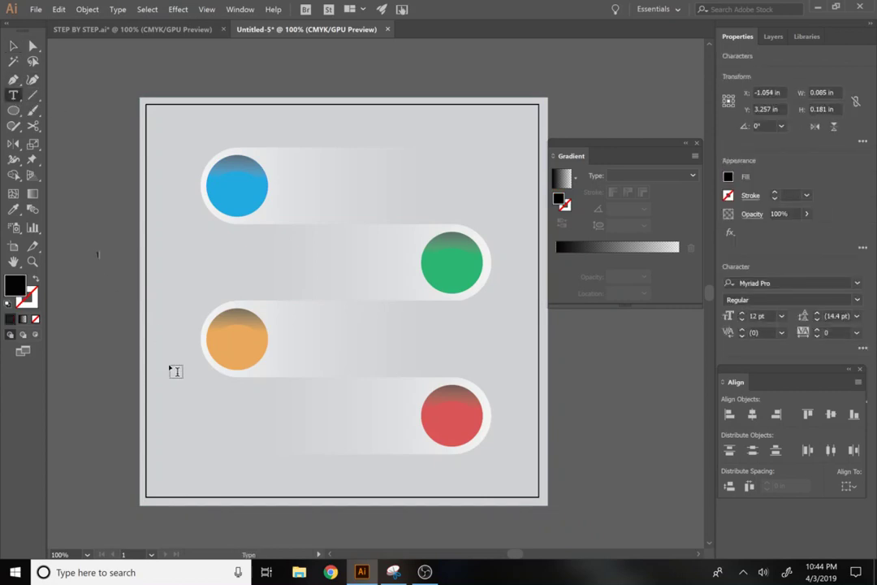
double_click(101, 257)
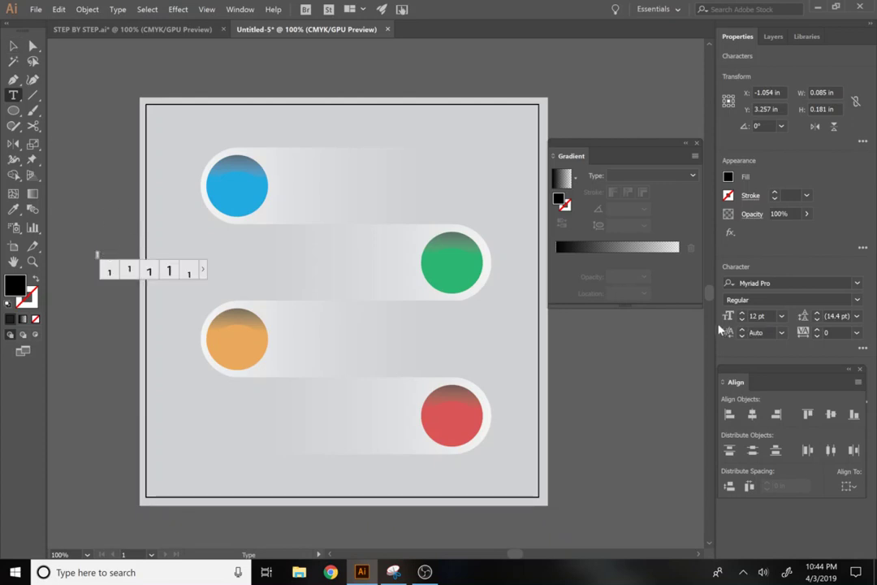
click(779, 316)
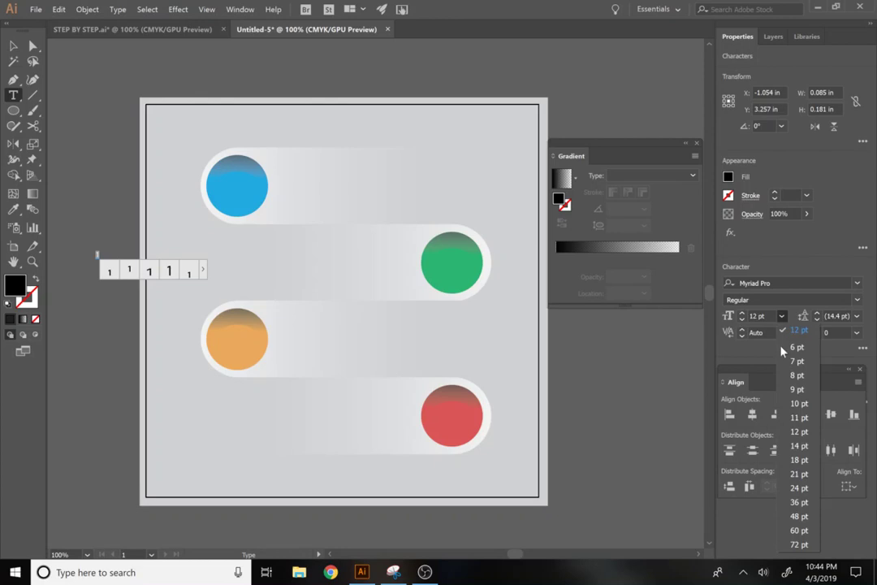
click(792, 552)
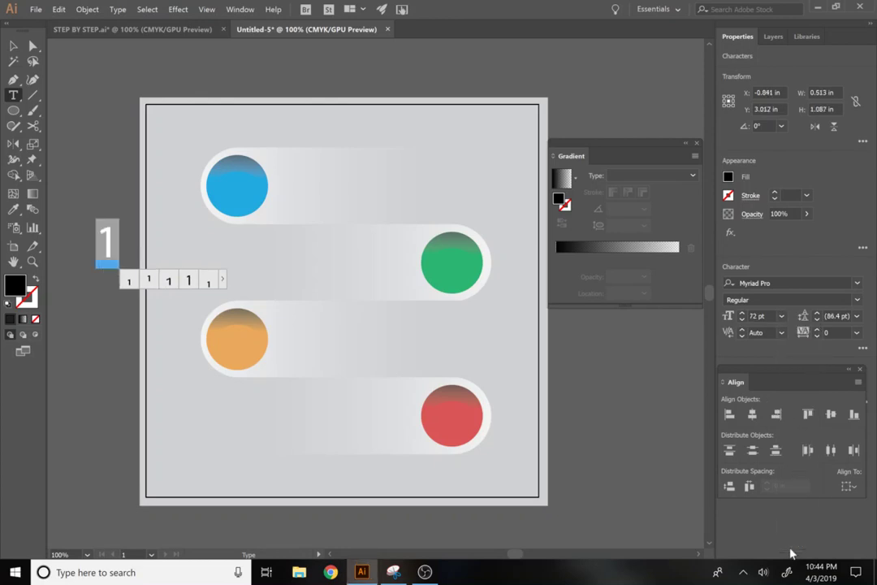
click(858, 285)
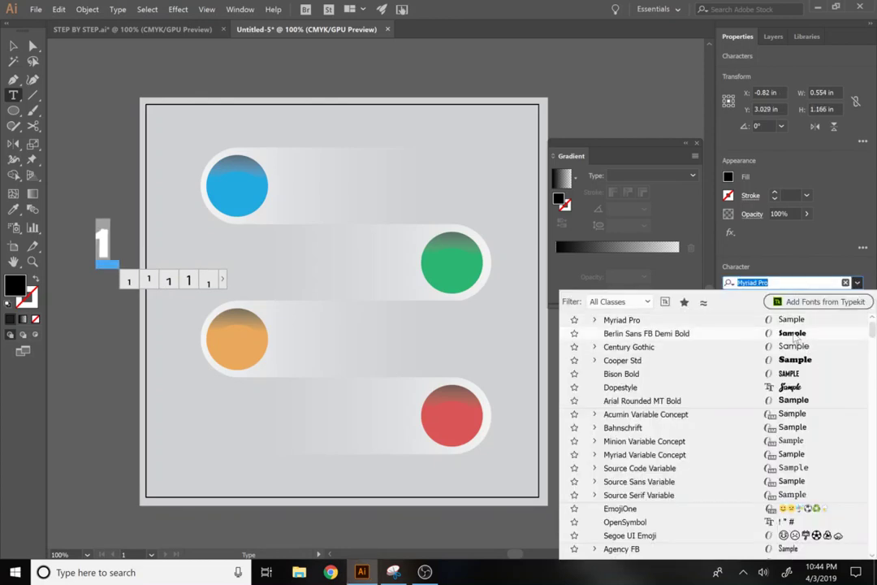
click(793, 333)
click(14, 46)
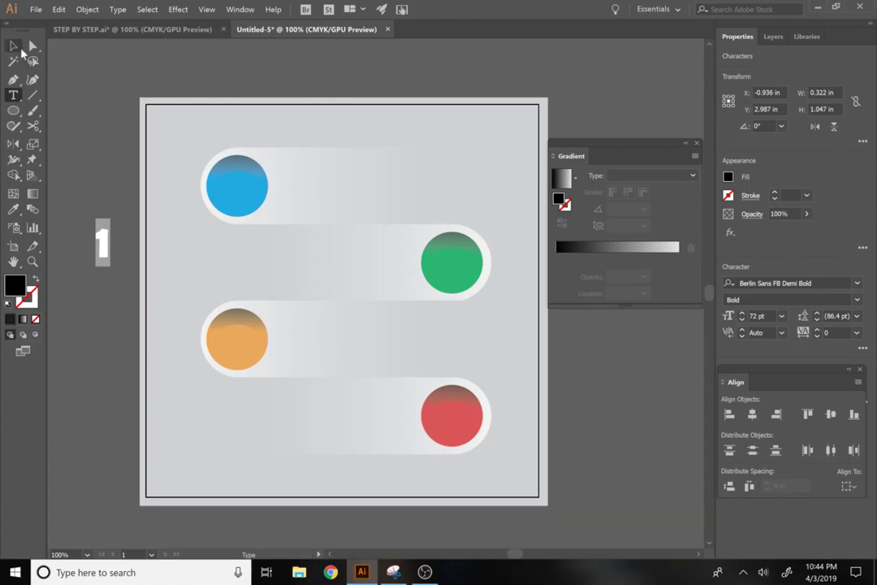
Position the number 1 over the upper middle of the blue circle and enlarge it to about 93 pt.
drag(103, 258, 230, 197)
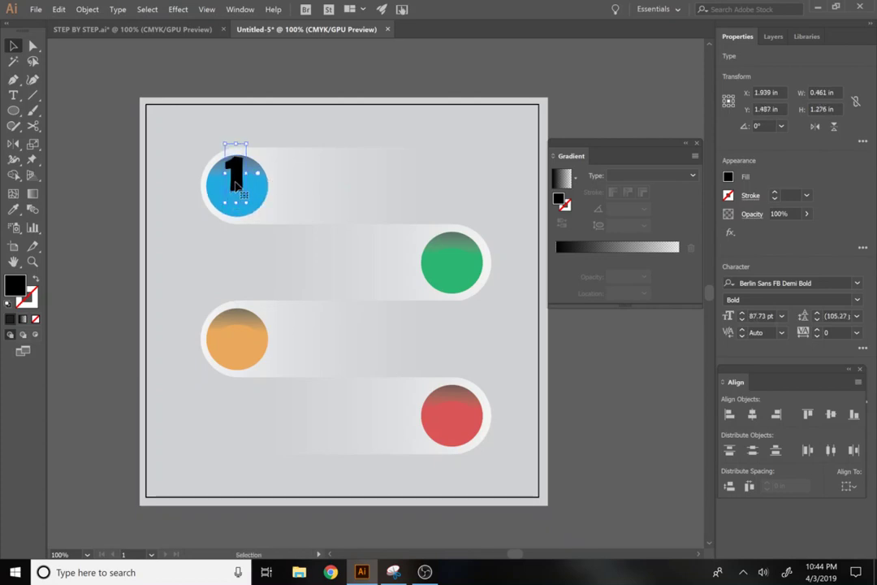
key(ctrl+z)
drag(232, 193, 242, 192)
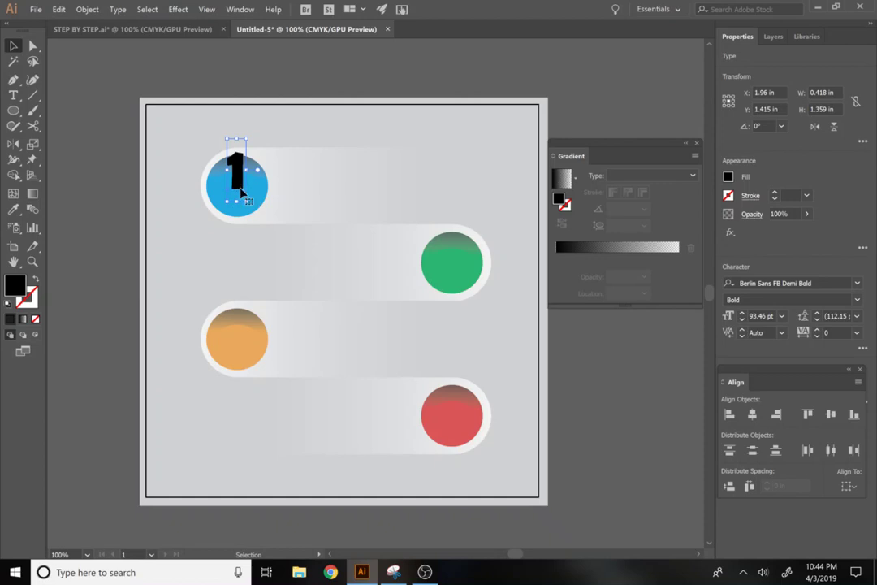
key(z)
drag(221, 134, 387, 400)
key(v)
click(268, 262)
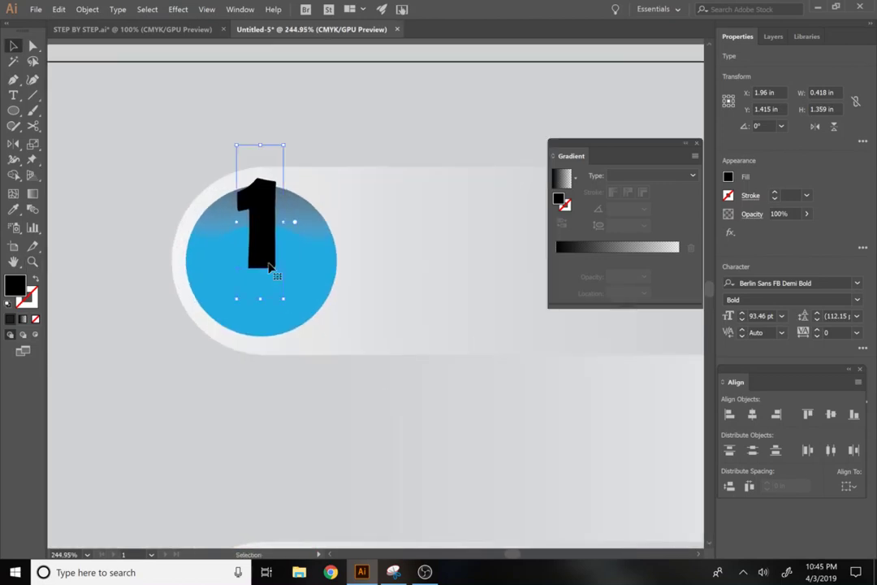
drag(267, 252, 270, 258)
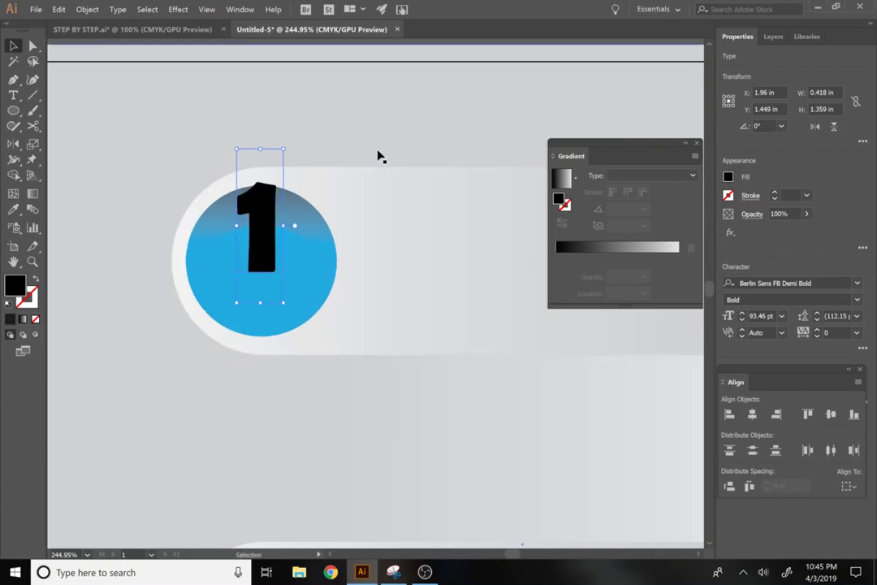
click(284, 230)
Fill the number 1 with the second-lightest swatch of the gray color group.
click(258, 246)
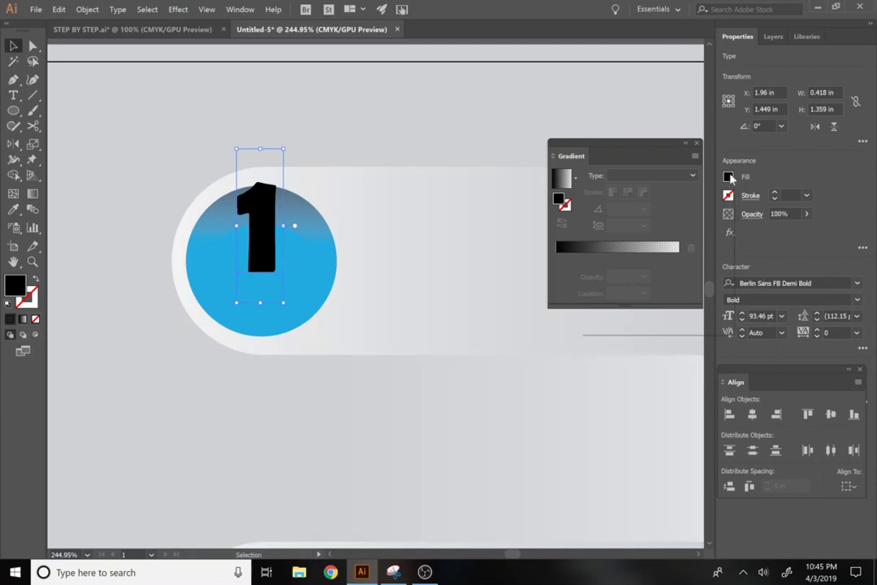
click(729, 197)
click(648, 203)
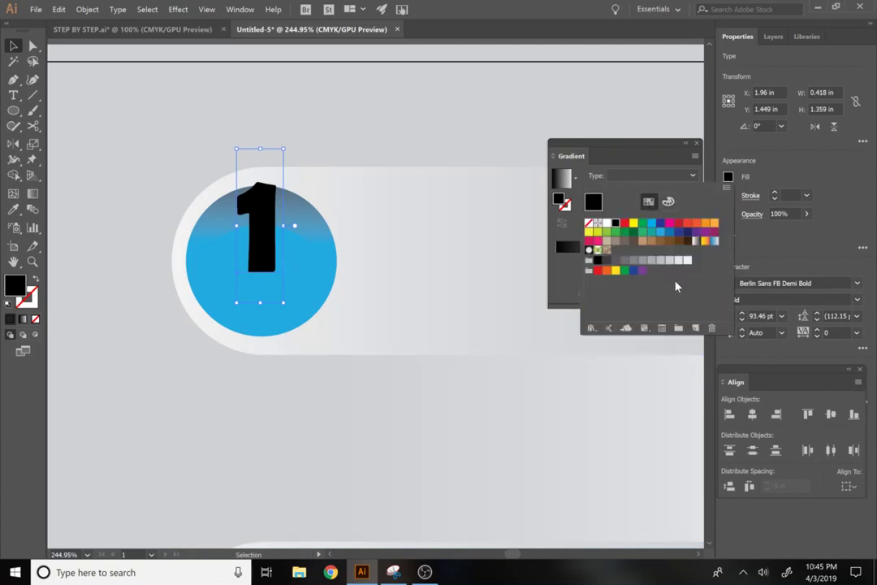
click(669, 261)
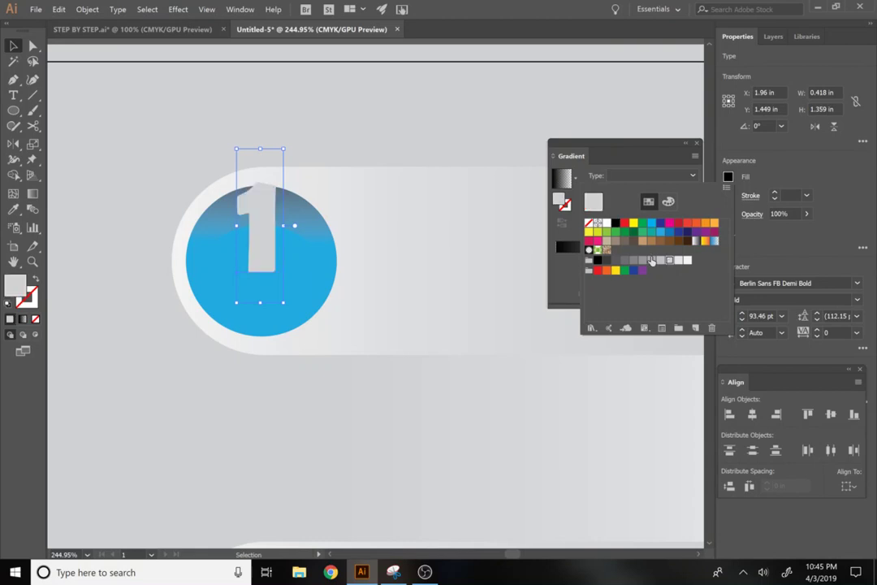
click(686, 261)
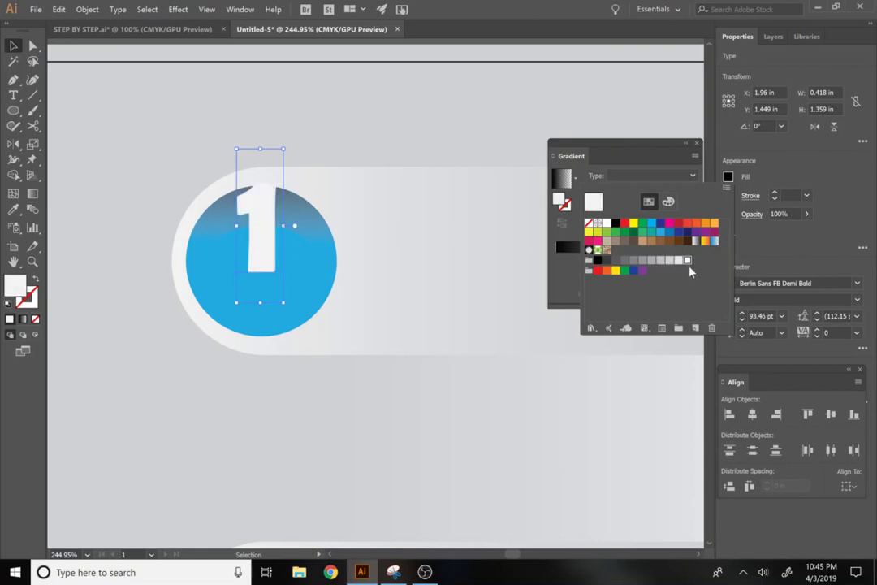
click(679, 262)
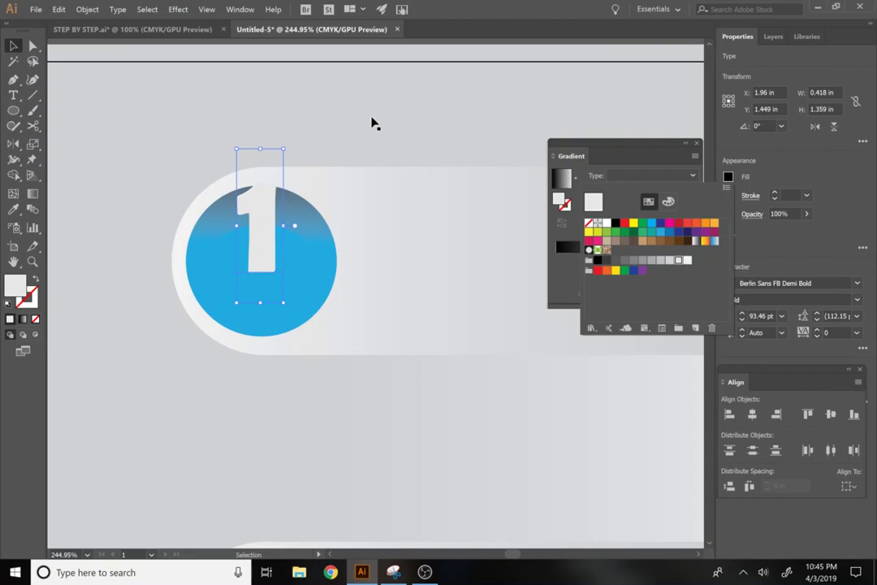
click(372, 123)
click(372, 123)
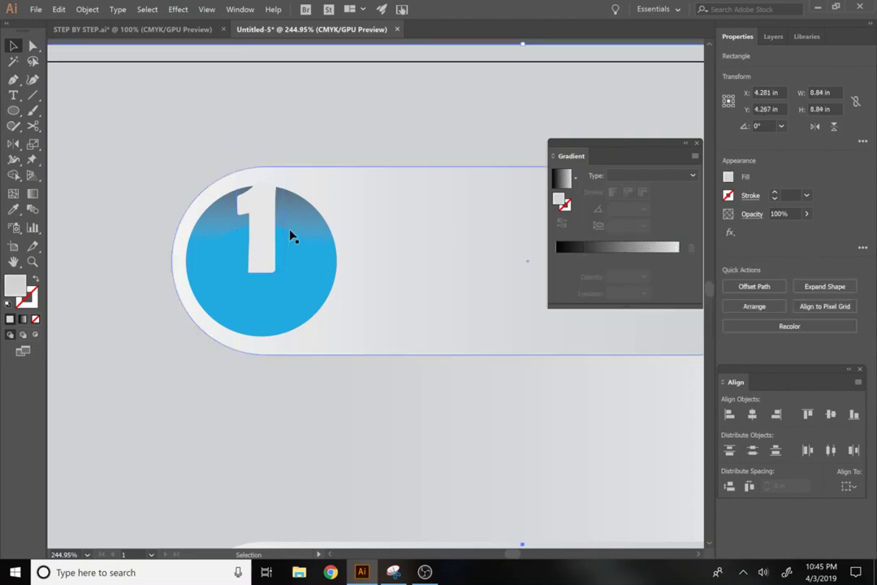
click(365, 466)
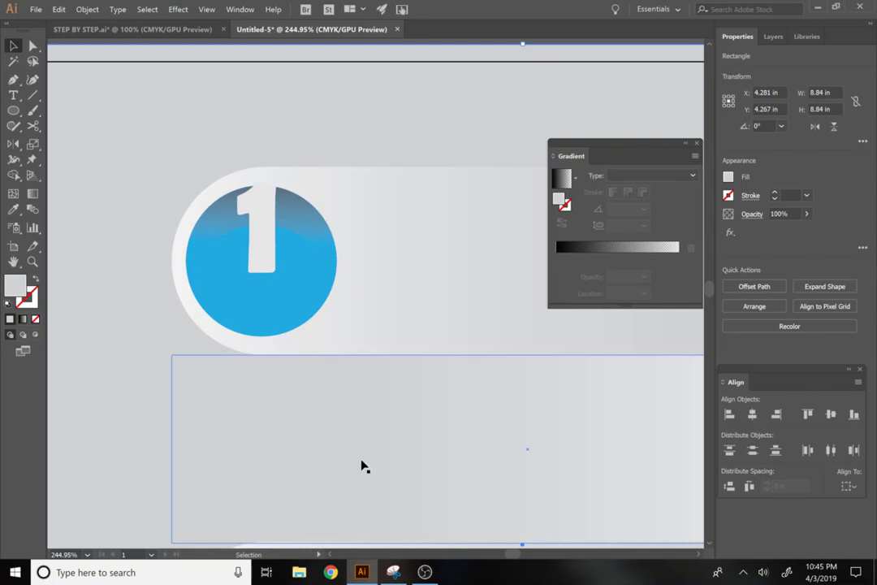
Apply a black Multiply drop shadow to the number 1 with 75% opacity, -0.1 in X offset, 0.1 in Y offset and 0.07 in blur.
key(z)
alt+click(322, 437)
drag(414, 441, 191, 532)
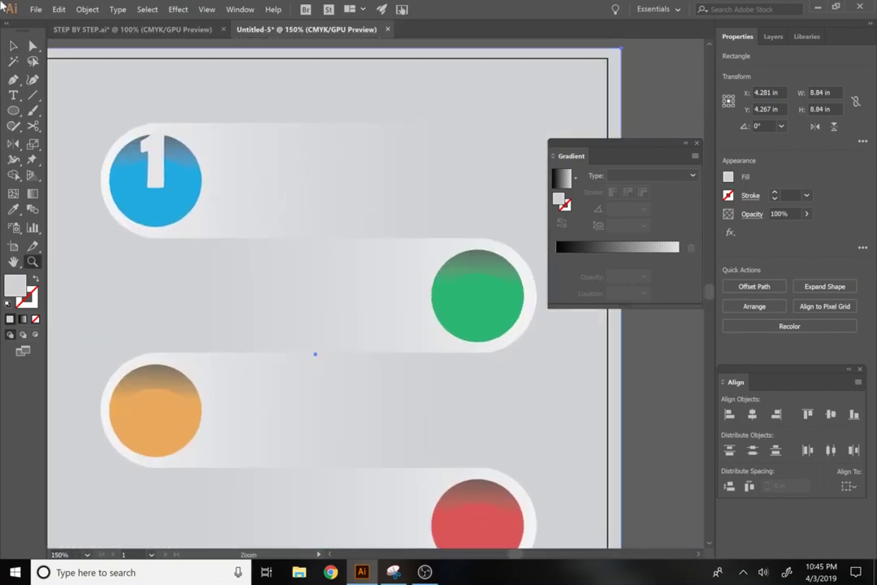
click(13, 45)
click(160, 166)
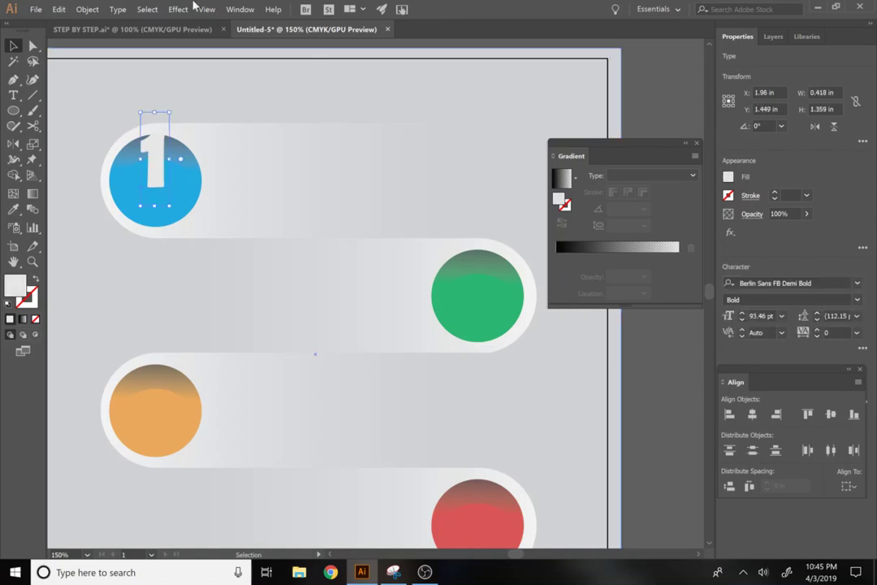
click(175, 9)
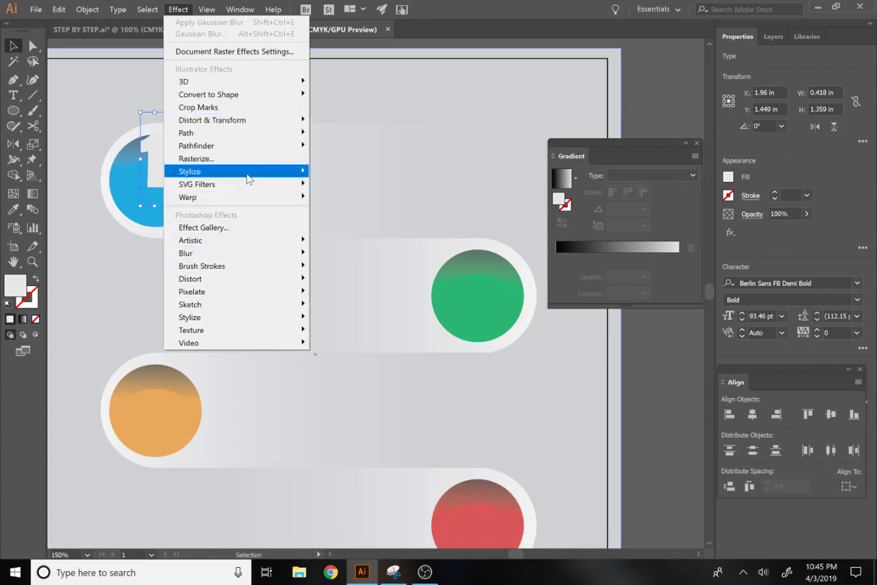
mouse_move(301, 171)
click(345, 172)
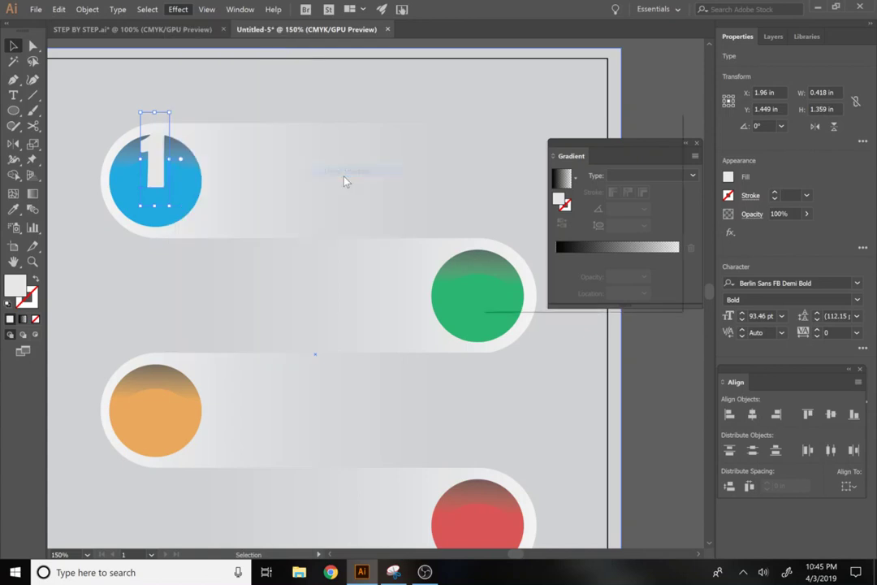
click(501, 279)
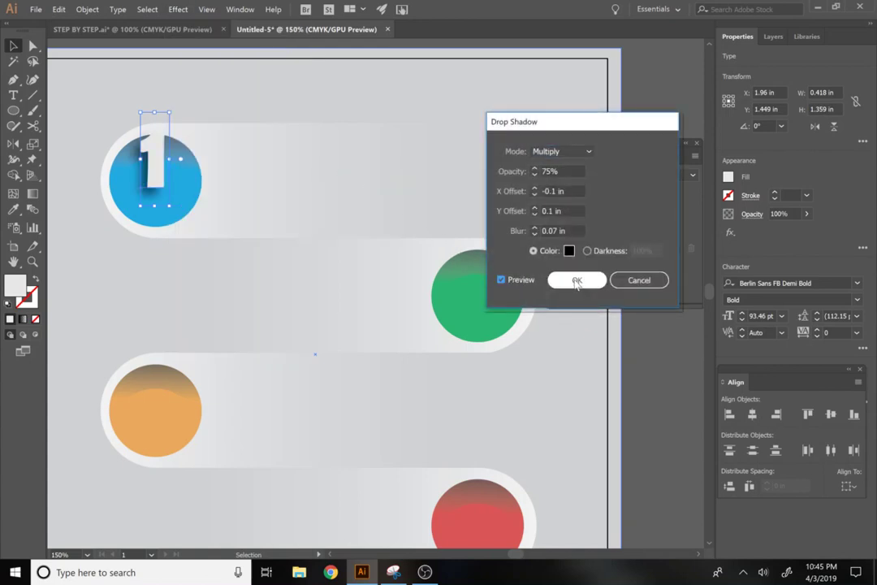
click(576, 281)
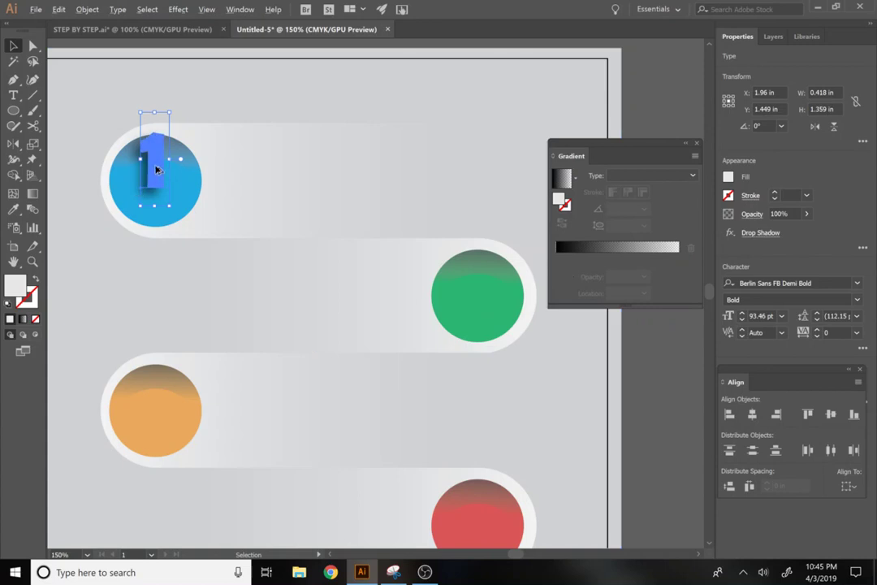
Duplicate the shadowed number 1 onto the green circle and change the copy's text to 2.
drag(156, 169, 480, 295)
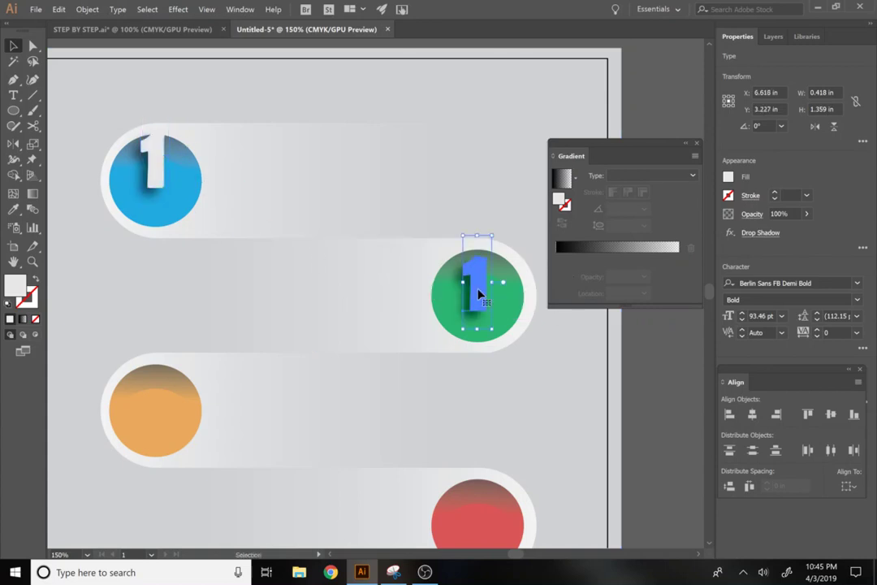
double_click(479, 291)
text(W)
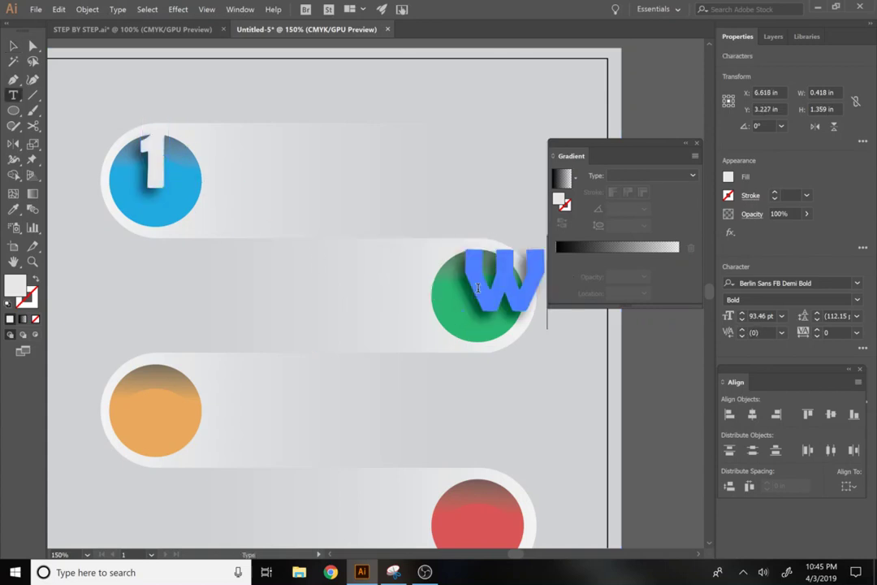
key(BackSpace)
text(2)
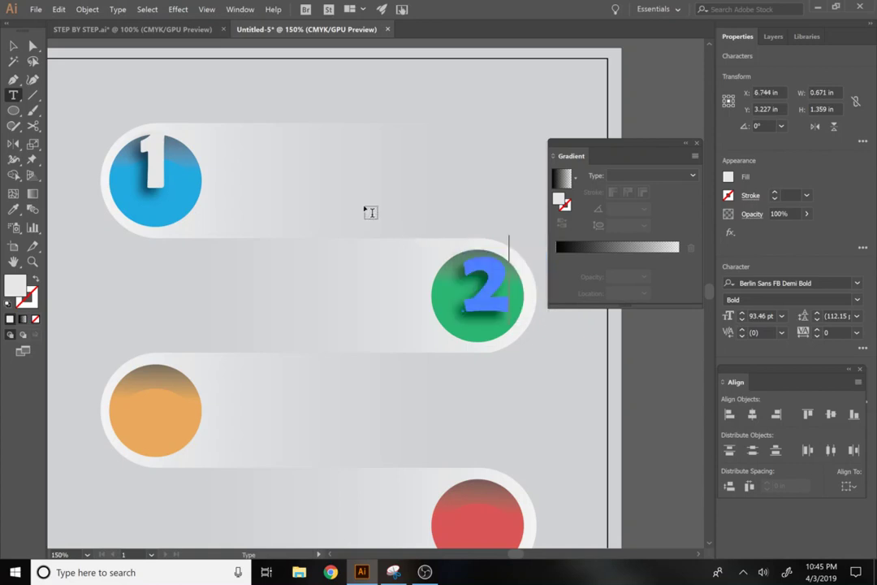
key(Escape)
click(13, 45)
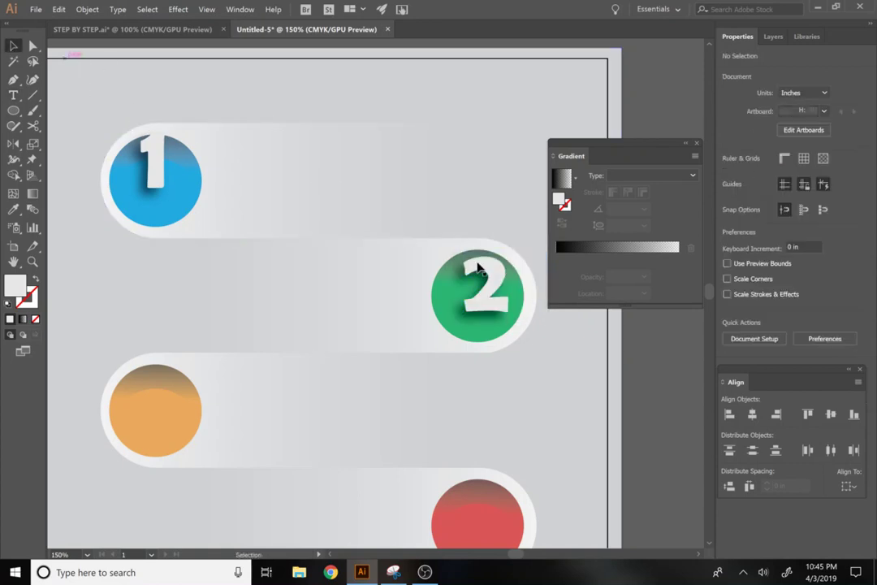
click(574, 379)
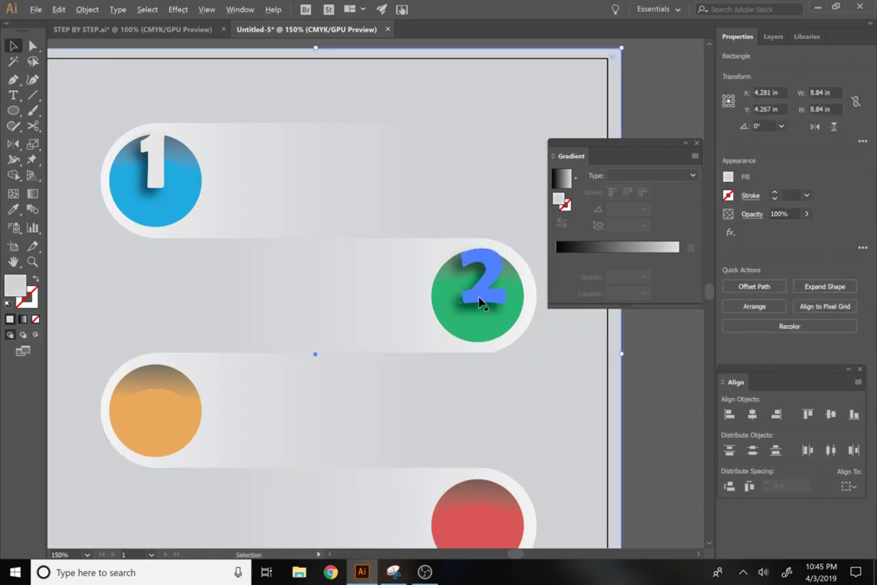
Duplicate the shadowed number 2 onto the orange circle and change the copy's text to 3.
drag(479, 302, 150, 420)
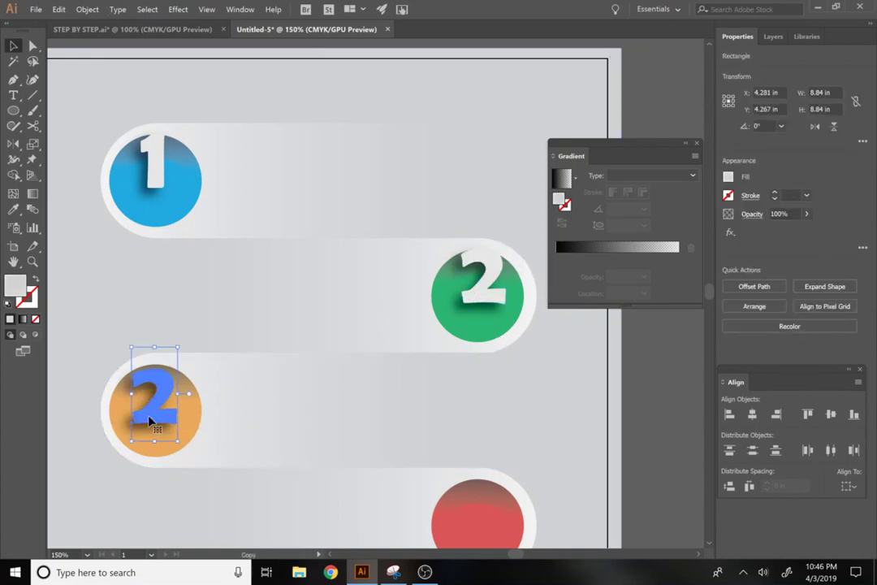
double_click(149, 418)
text(3)
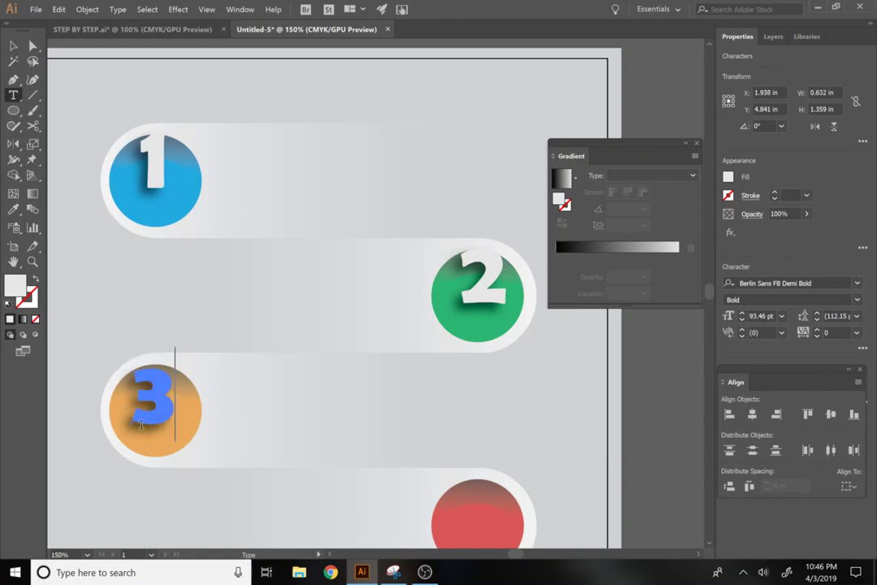
click(13, 46)
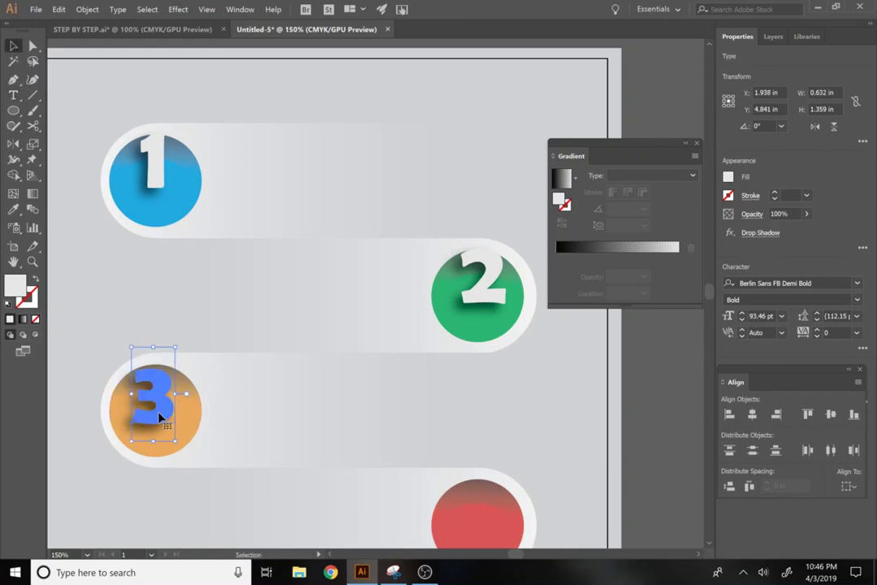
drag(159, 410, 484, 520)
double_click(484, 520)
key(ctrl+z)
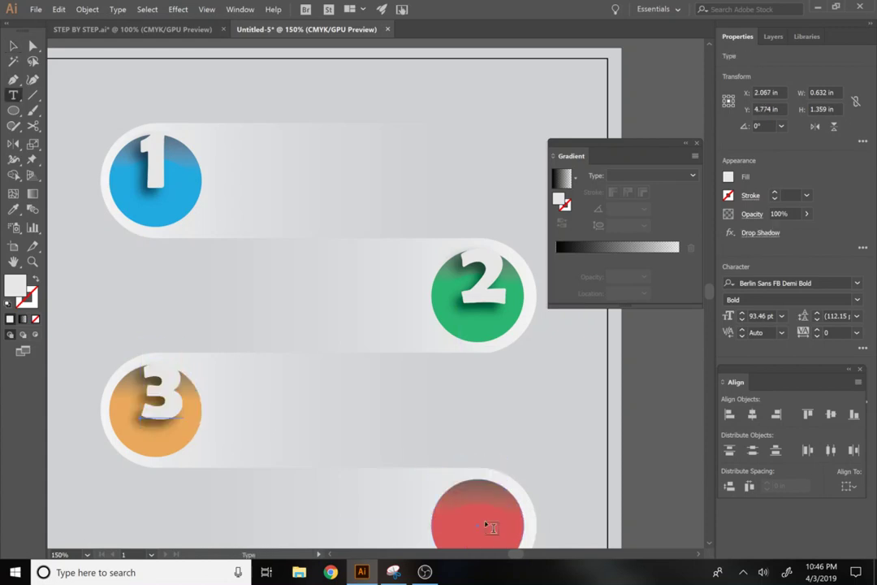
click(13, 46)
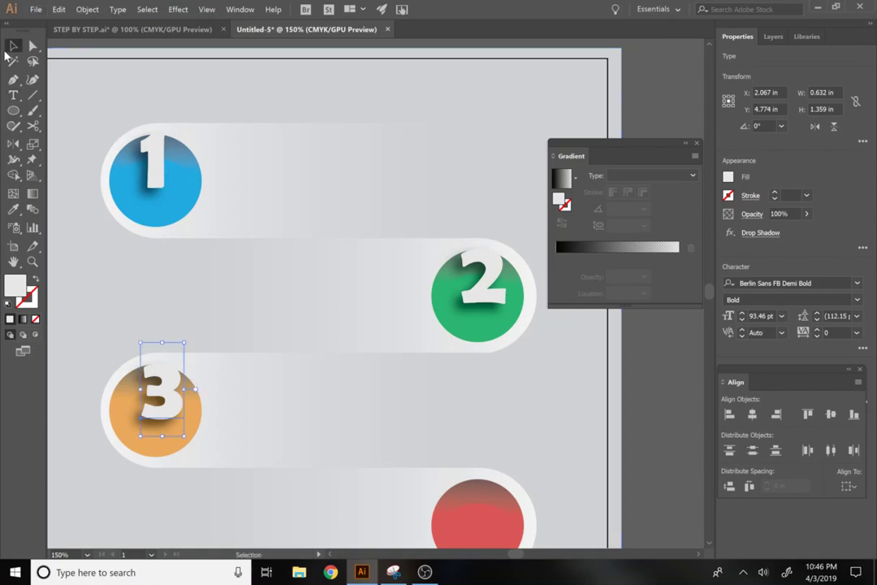
Duplicate the number 3 onto the red circle, change the copy's text to 4 and position it over the circle's upper middle.
click(174, 385)
drag(174, 388, 501, 508)
double_click(499, 505)
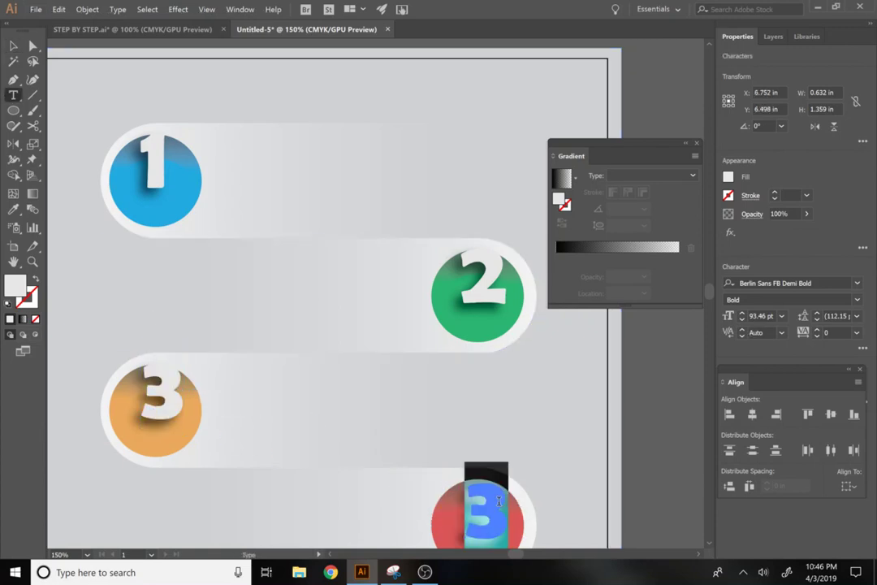
text(4)
click(13, 46)
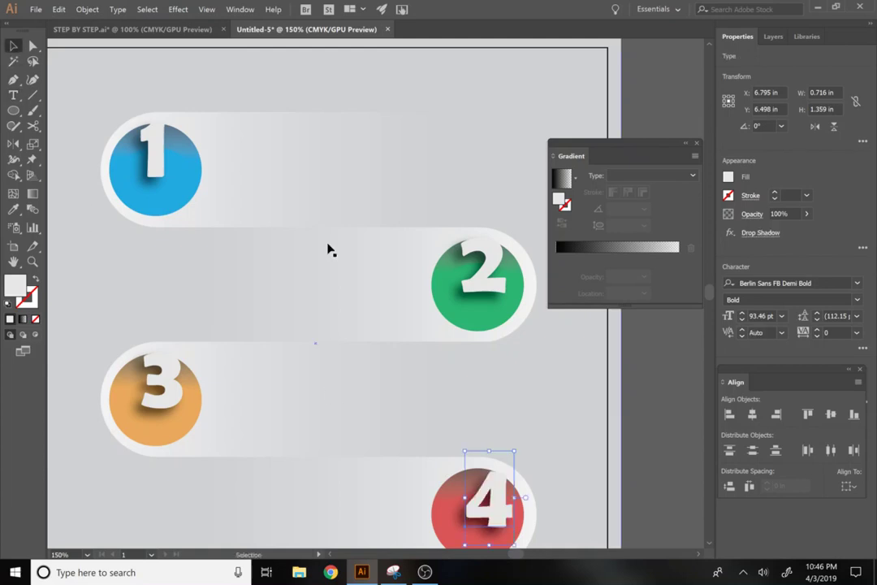
click(533, 493)
drag(495, 512, 490, 503)
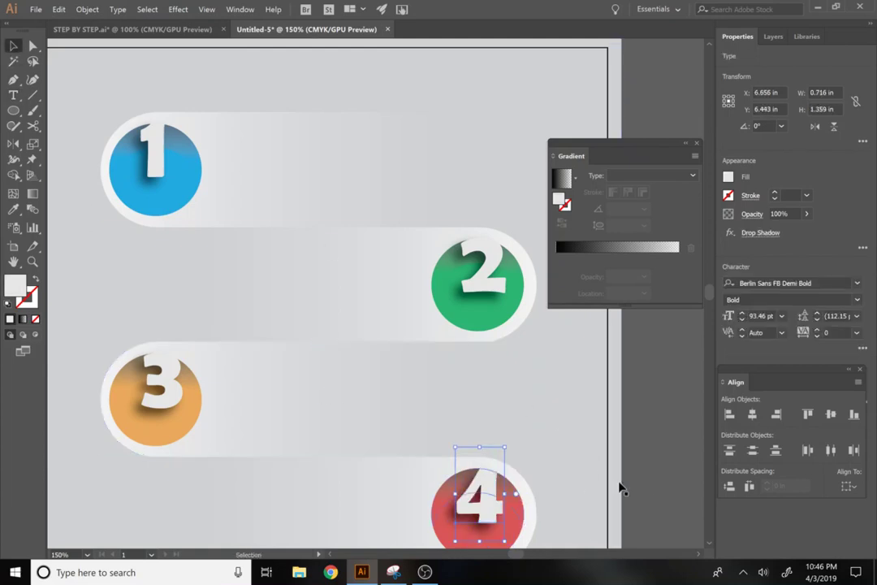
click(672, 490)
Lock the large gray background square behind the four bars.
key(z)
alt+click(401, 502)
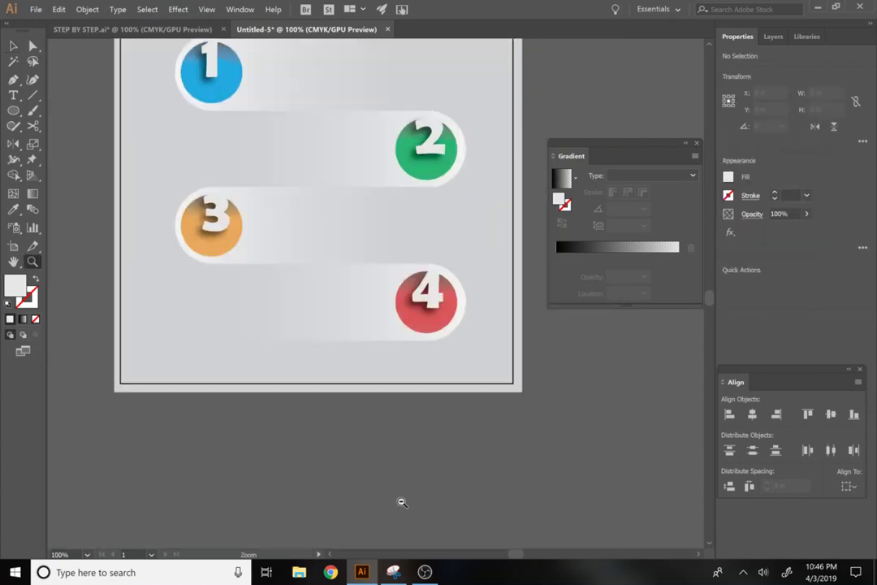
drag(319, 294, 323, 409)
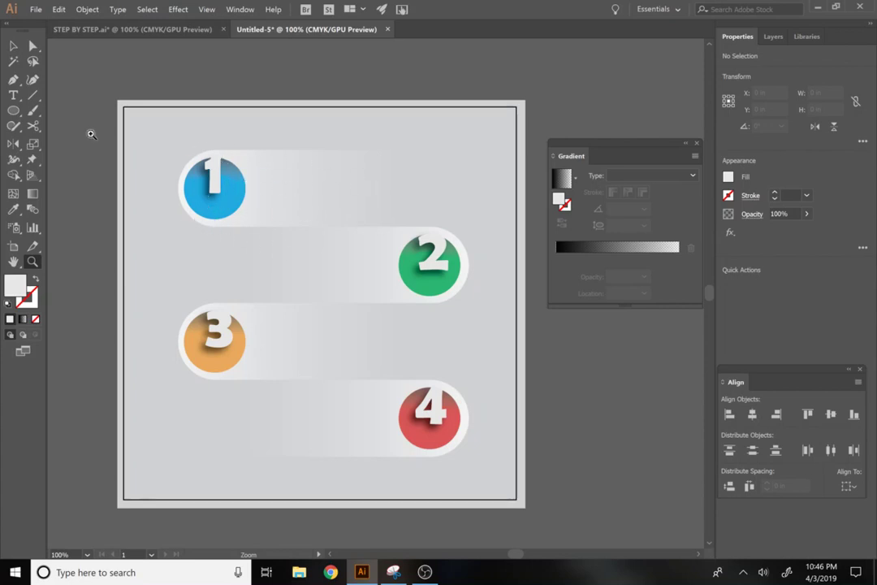
click(13, 45)
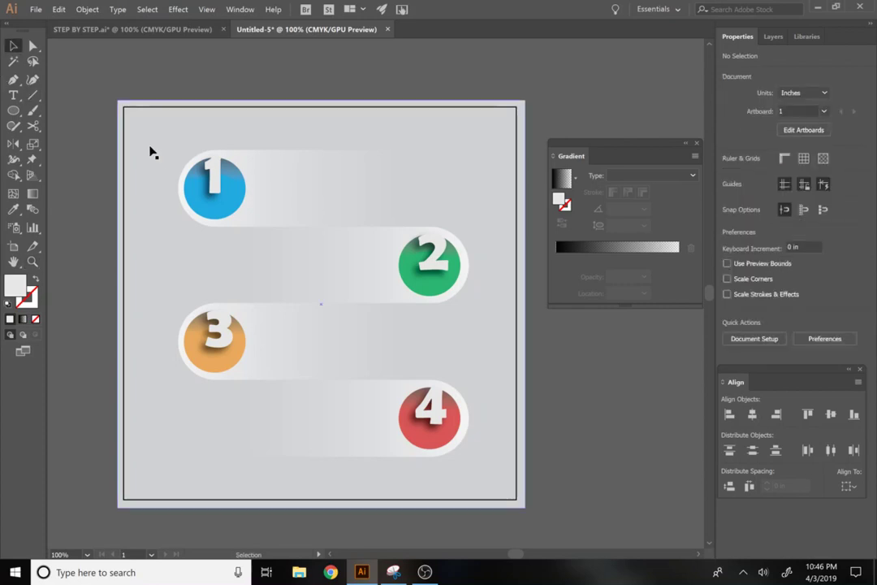
click(159, 159)
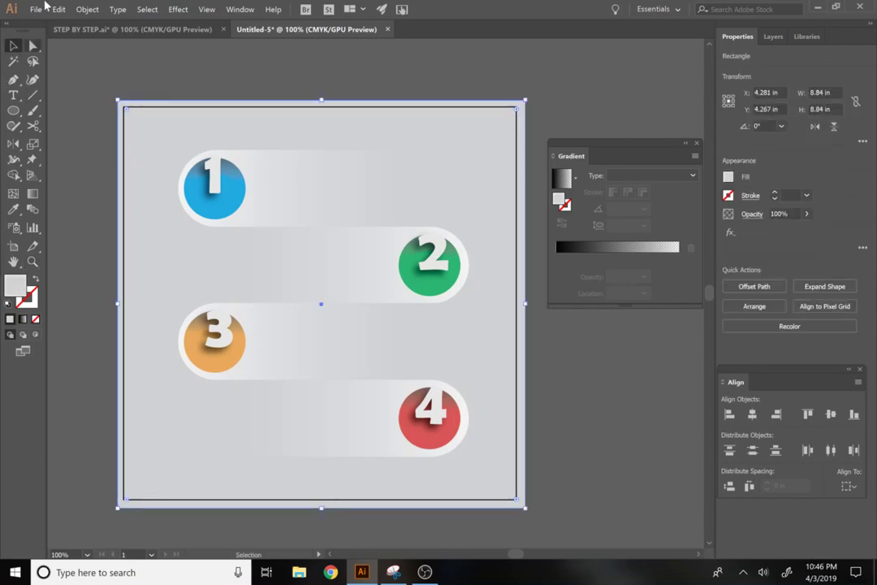
click(87, 9)
mouse_move(121, 74)
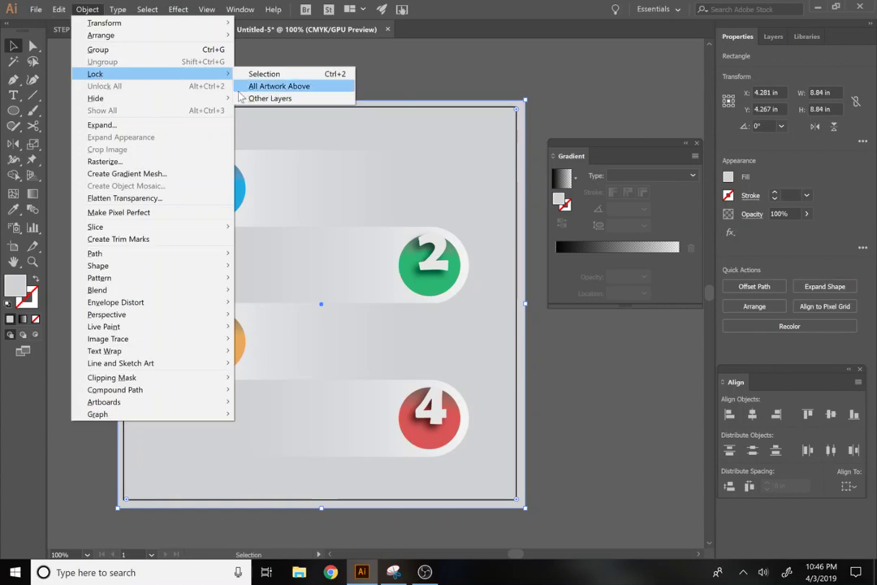
click(261, 75)
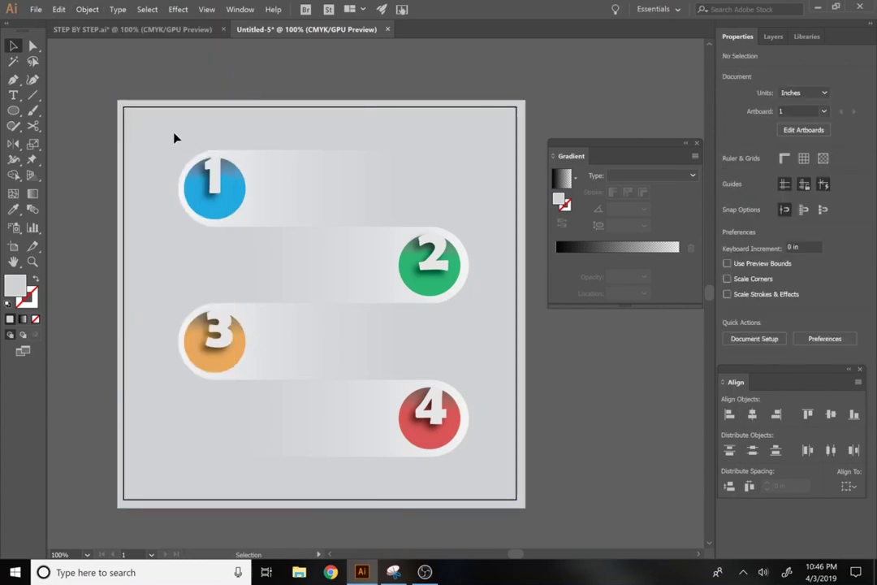
Group each of the four bars with its own circle and number.
drag(168, 129, 421, 203)
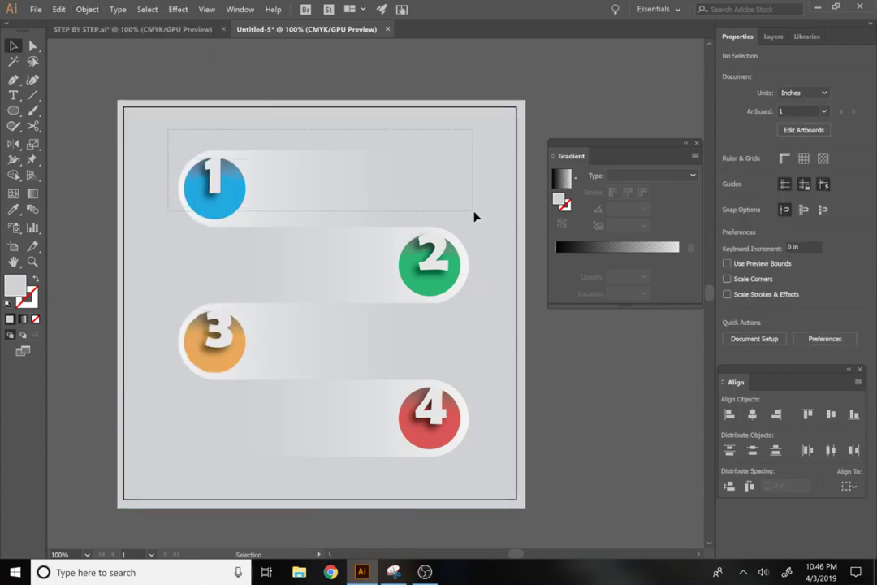
drag(475, 216, 476, 216)
drag(402, 195, 568, 79)
key(ctrl+z)
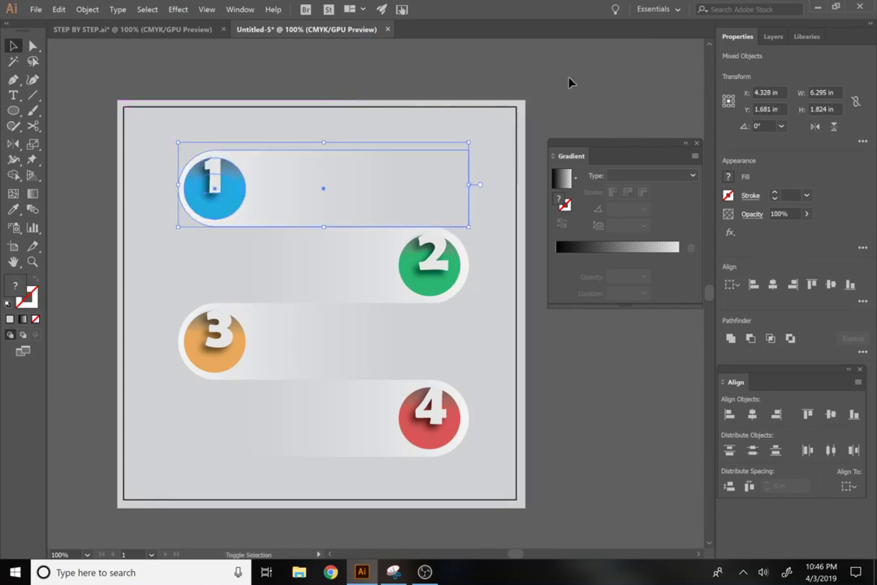
click(501, 279)
click(313, 243)
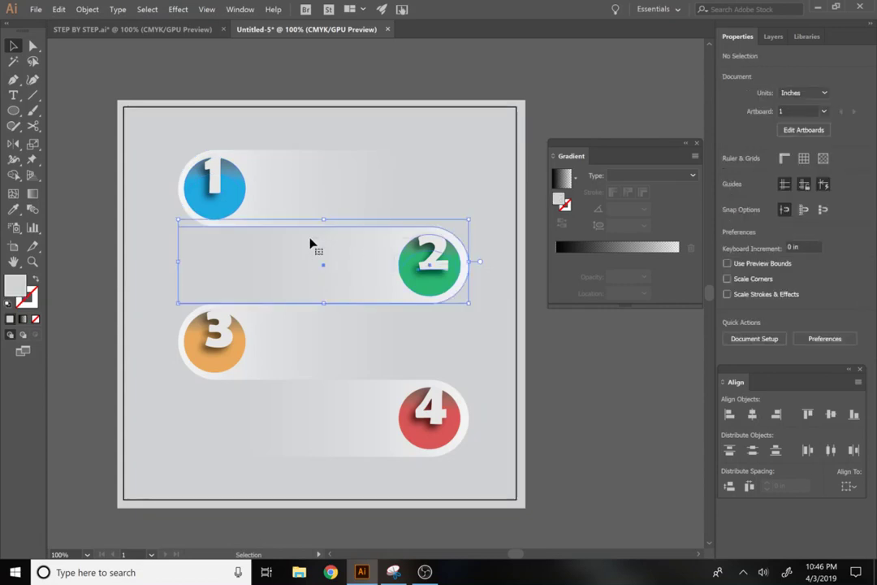
shift+click(221, 368)
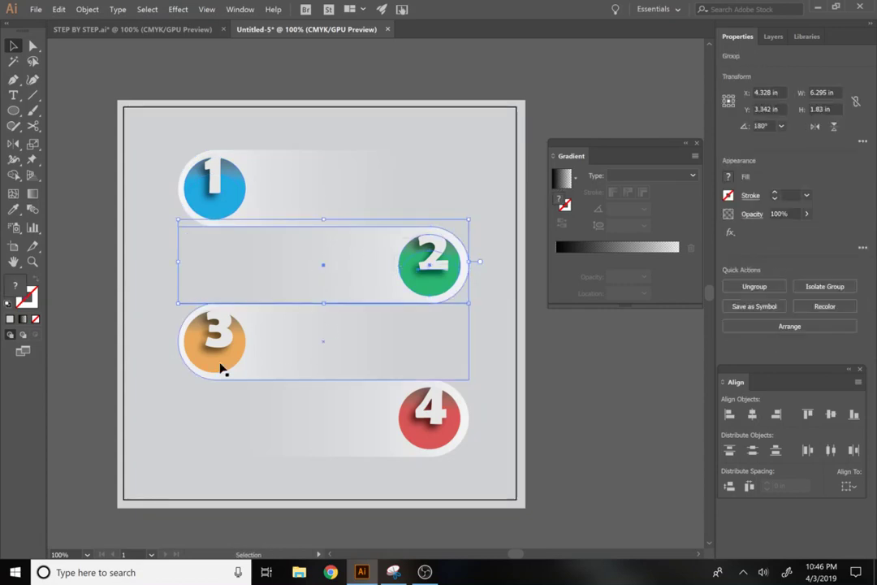
click(322, 335)
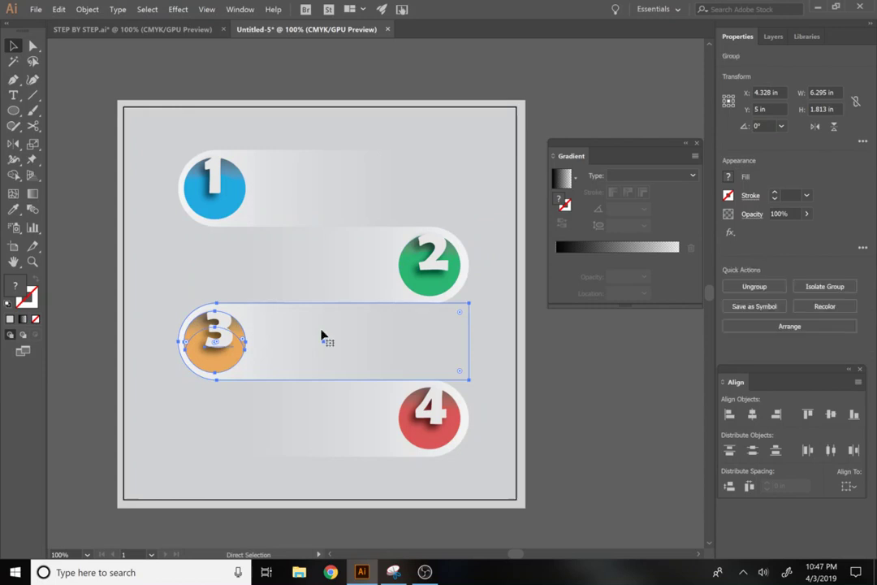
click(319, 411)
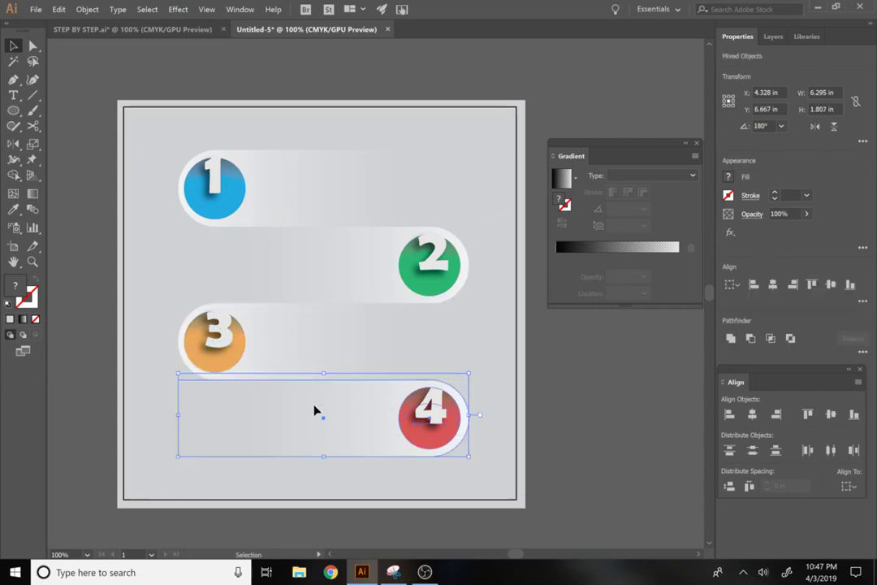
click(493, 375)
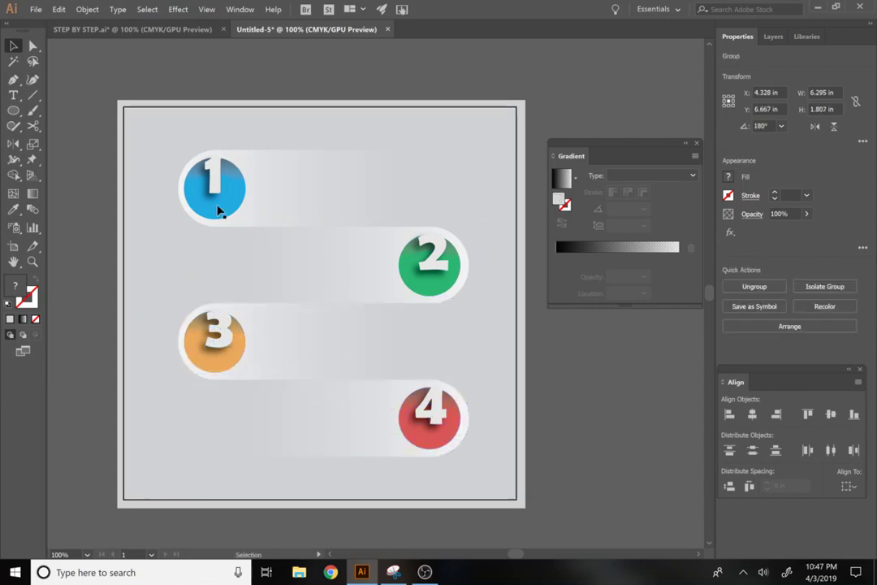
Draw a closed right triangle about 1.18 in wide and 1.17 in tall with the Pen tool, just below the first bar's rounded end.
click(13, 78)
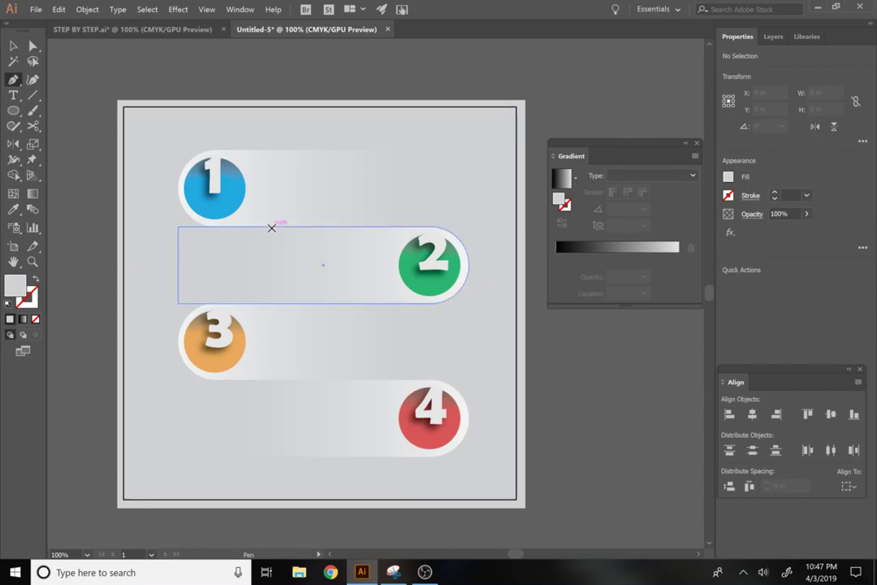
click(271, 228)
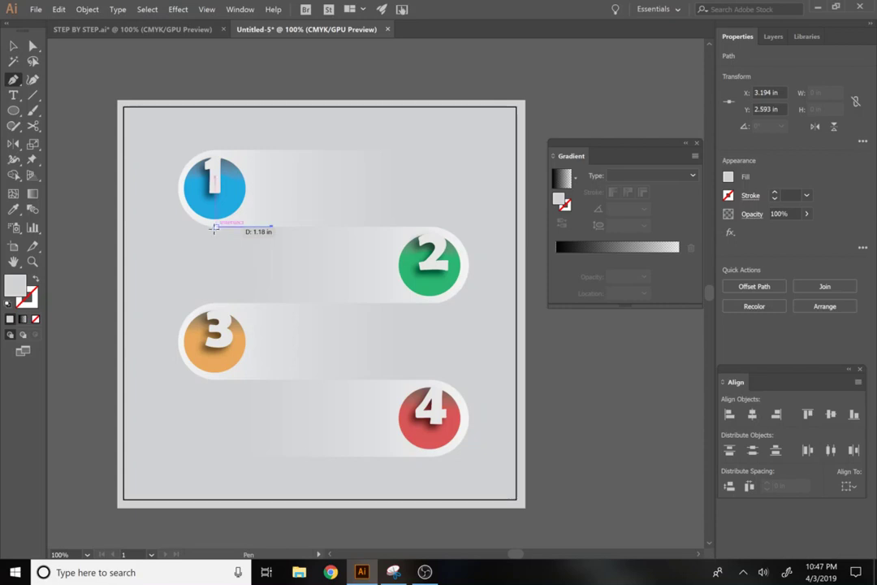
click(215, 228)
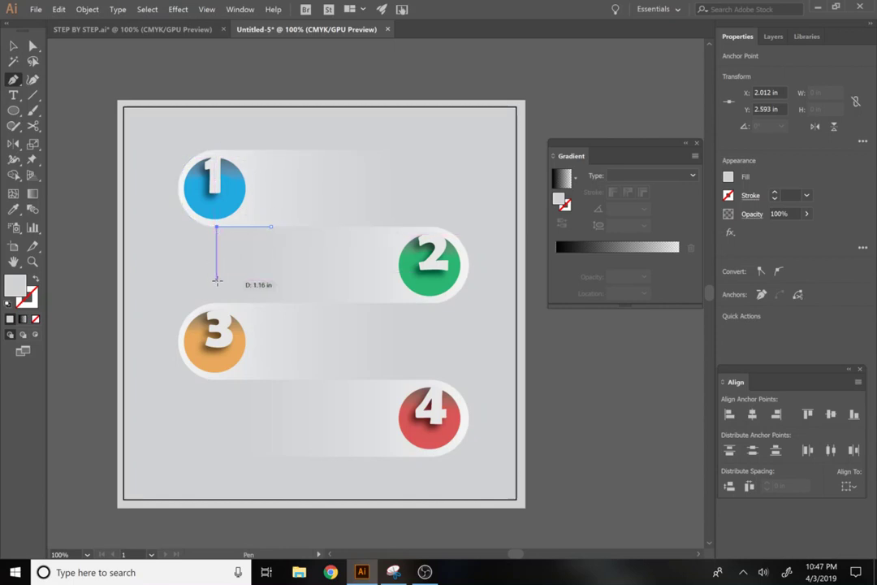
click(216, 281)
click(271, 227)
Fill the triangle with the black-to-transparent gradient sampled from the blue circle's shading, running diagonally at about -134.5°.
click(729, 177)
click(643, 155)
key(i)
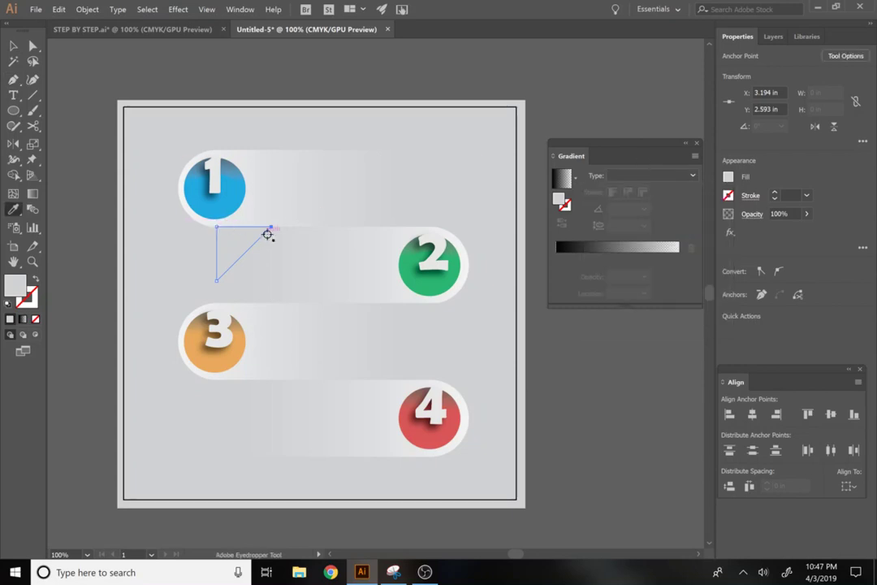
click(226, 175)
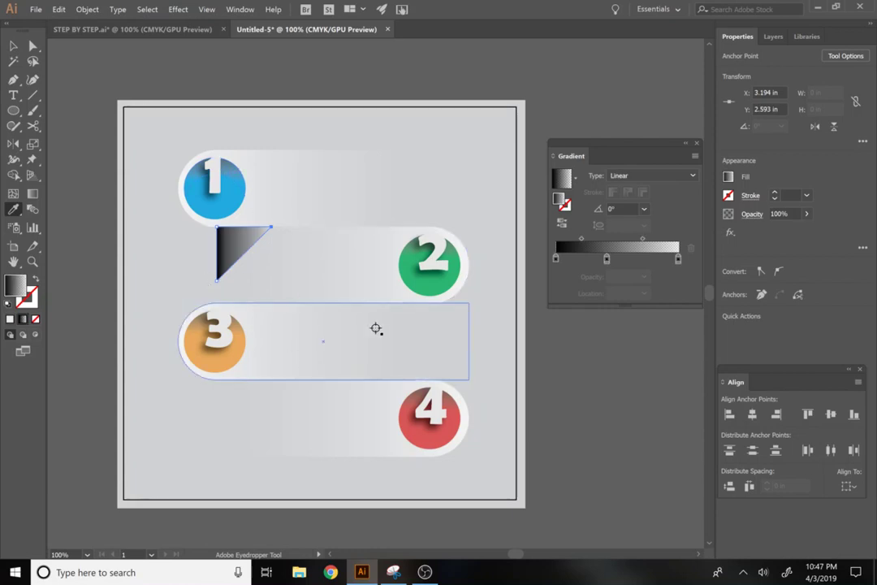
click(30, 192)
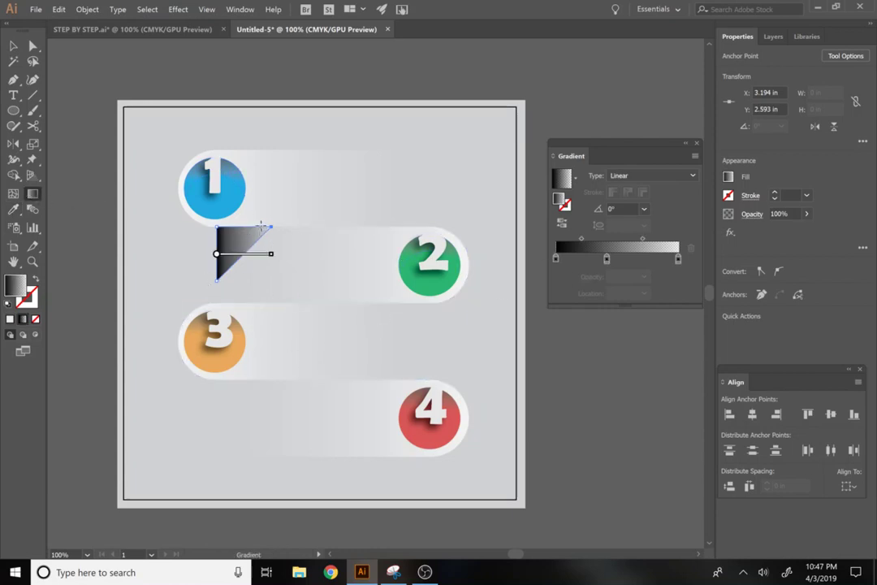
drag(260, 224, 225, 258)
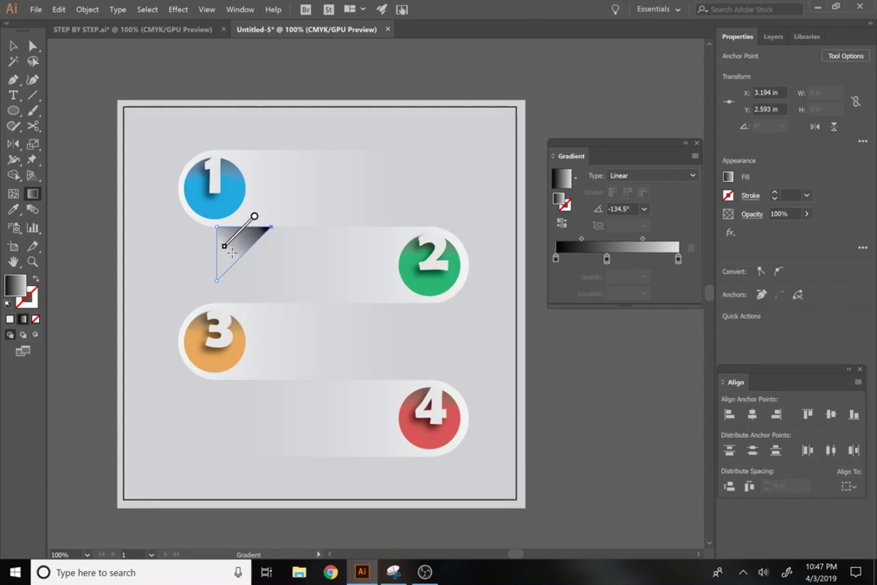
click(13, 45)
click(108, 242)
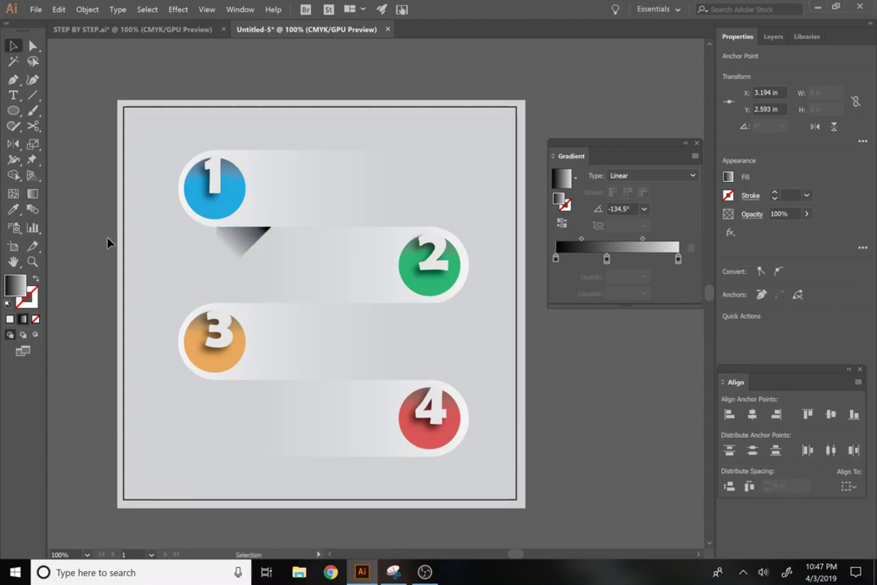
Remove the middle stop from the triangle's gradient and adjust its ends to a linear angle of about -131.6°.
click(238, 249)
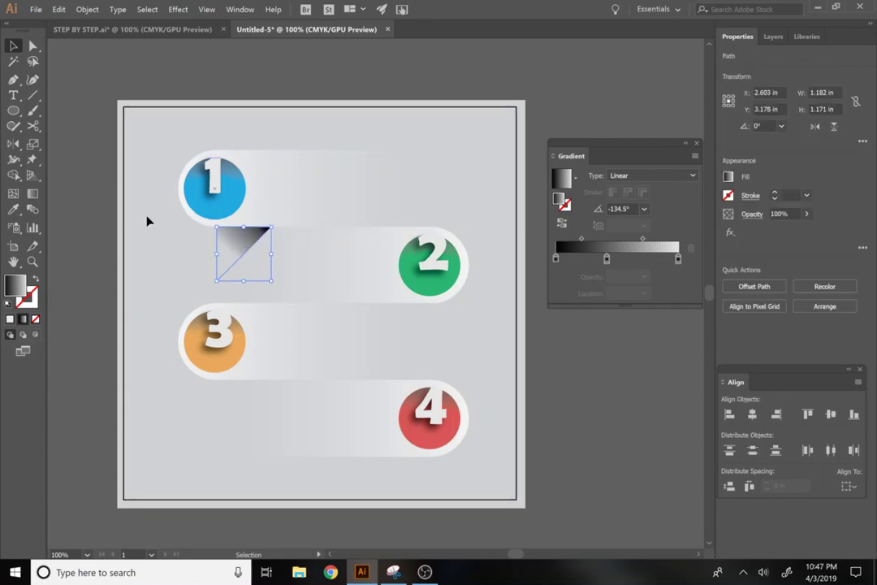
click(35, 198)
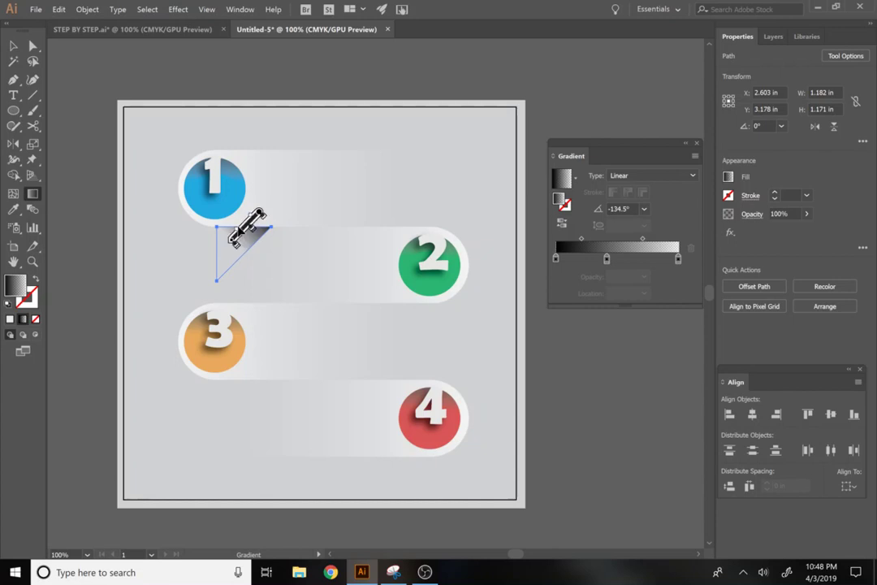
drag(233, 237, 234, 241)
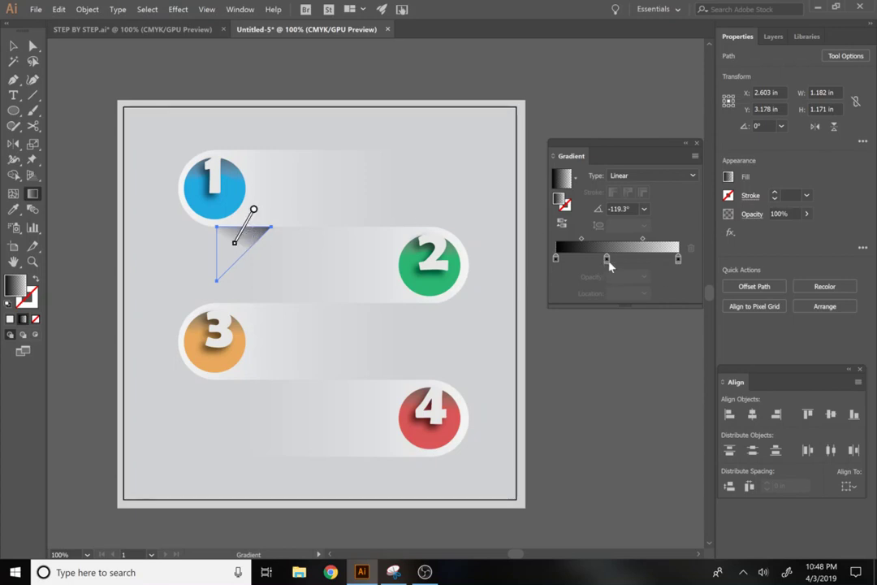
drag(608, 259, 607, 287)
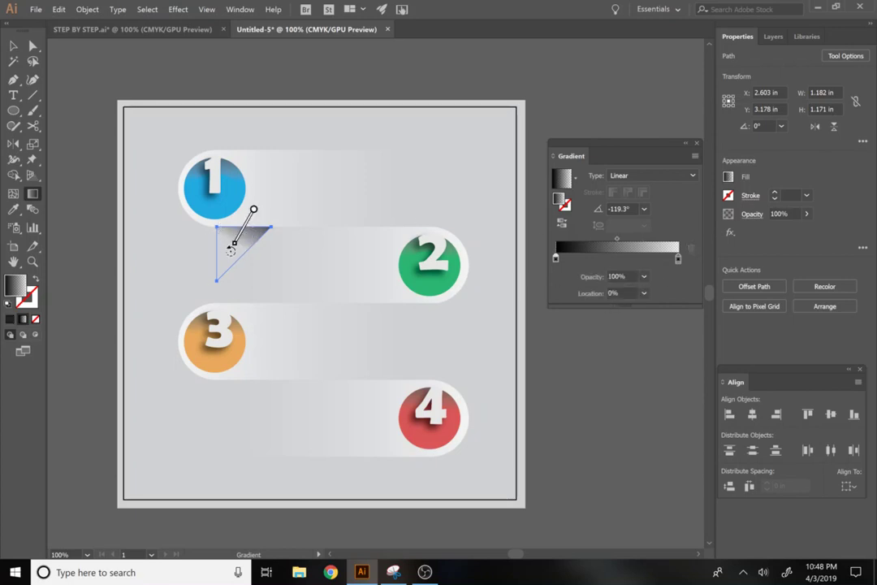
drag(235, 246, 233, 251)
drag(255, 209, 255, 217)
drag(258, 218, 265, 218)
click(13, 45)
click(83, 177)
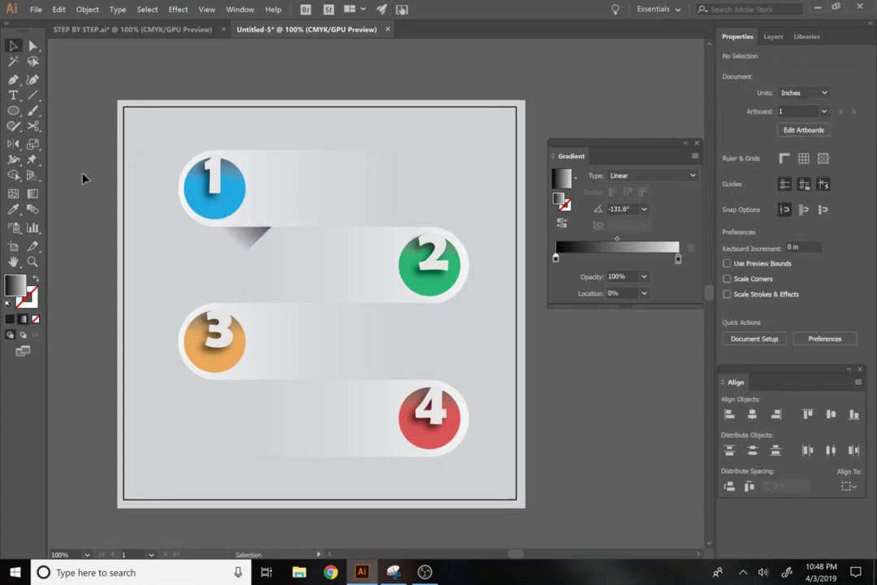
Enlarge the triangle below the first bar to about 1.94 in wide and 1.56 in tall.
drag(459, 304, 194, 242)
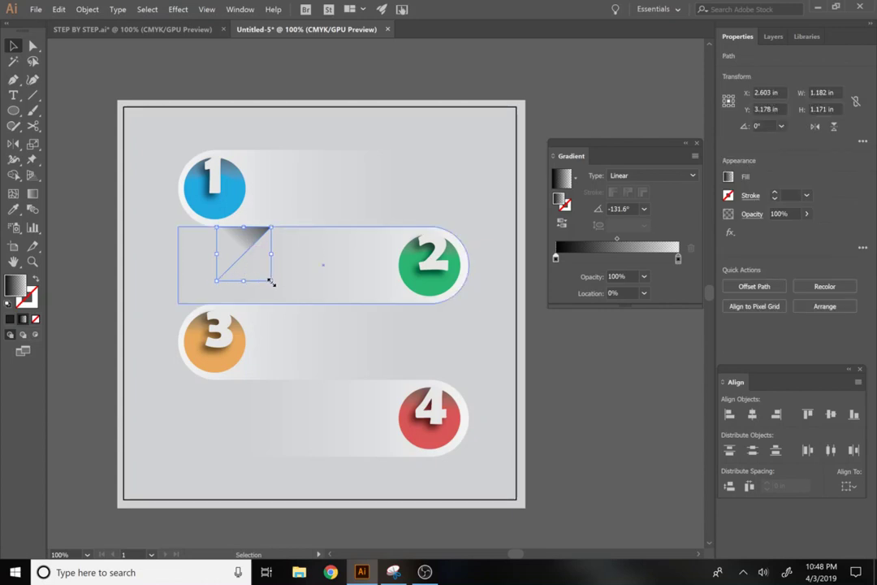
drag(271, 280, 278, 301)
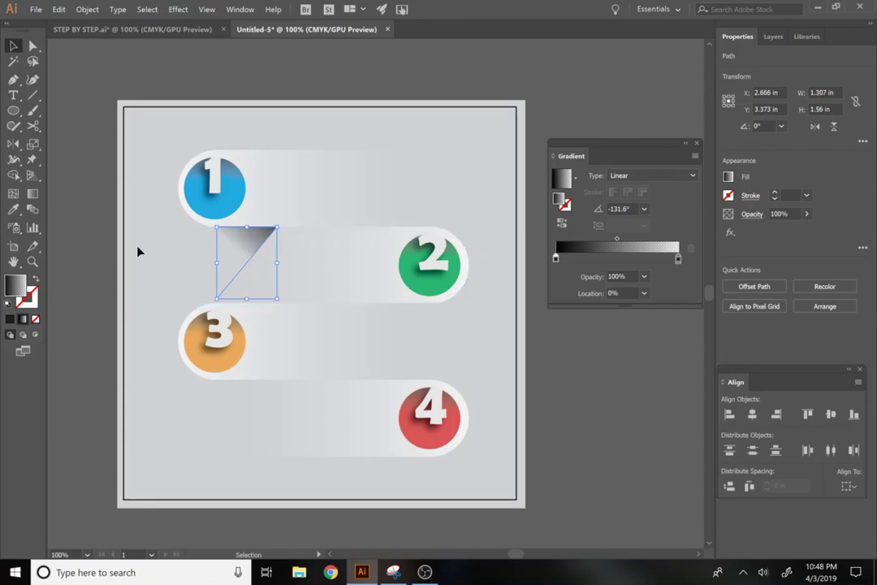
click(117, 274)
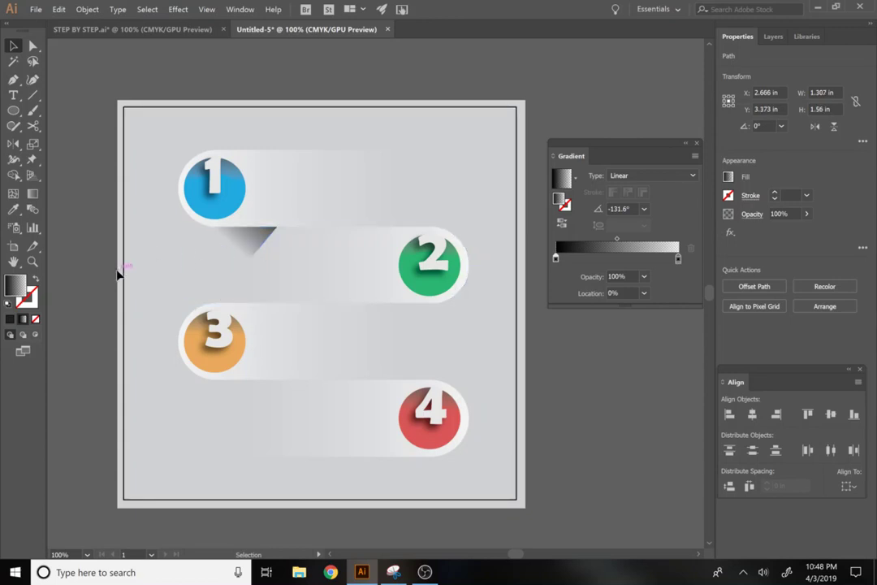
click(243, 249)
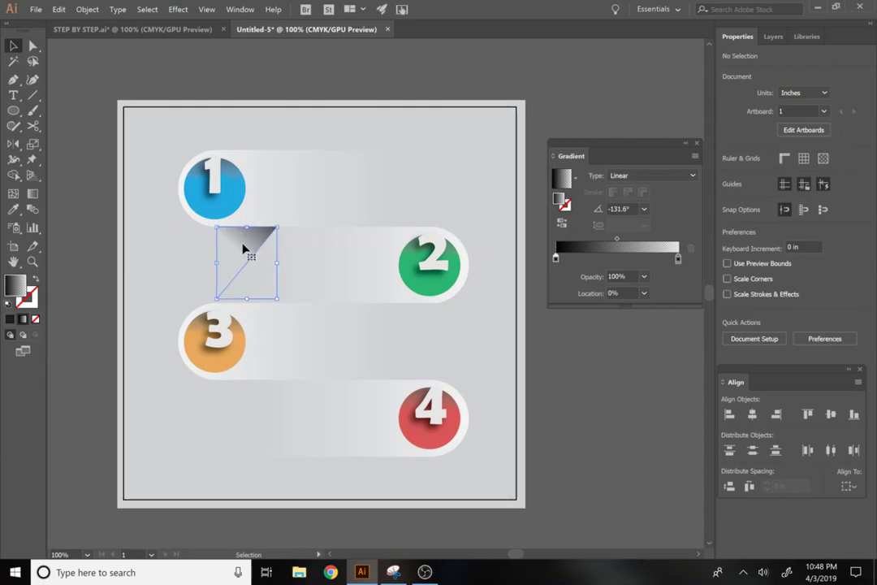
drag(216, 263, 187, 262)
drag(240, 241, 243, 241)
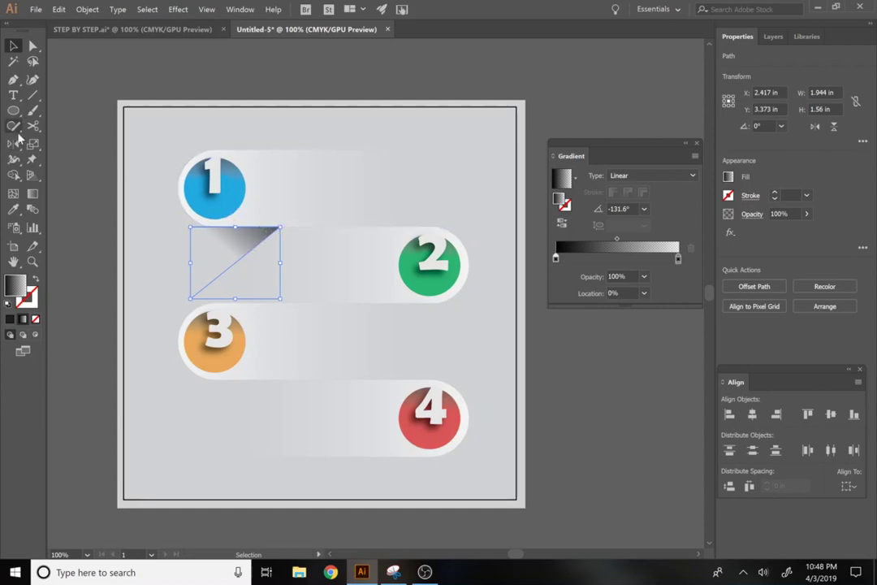
Extend the black-to-transparent gradient's end further diagonally down into the triangle, keeping its angle of -131.6°.
click(32, 192)
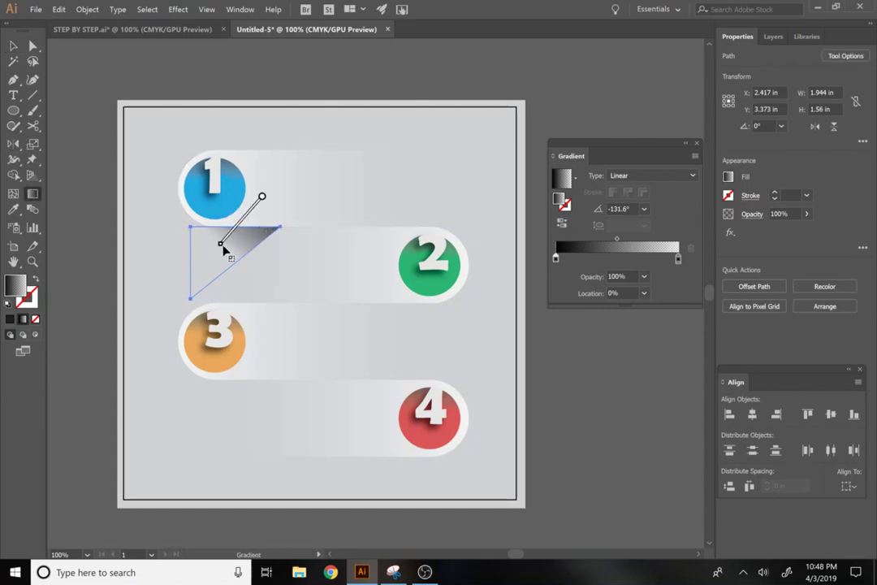
drag(220, 251, 215, 255)
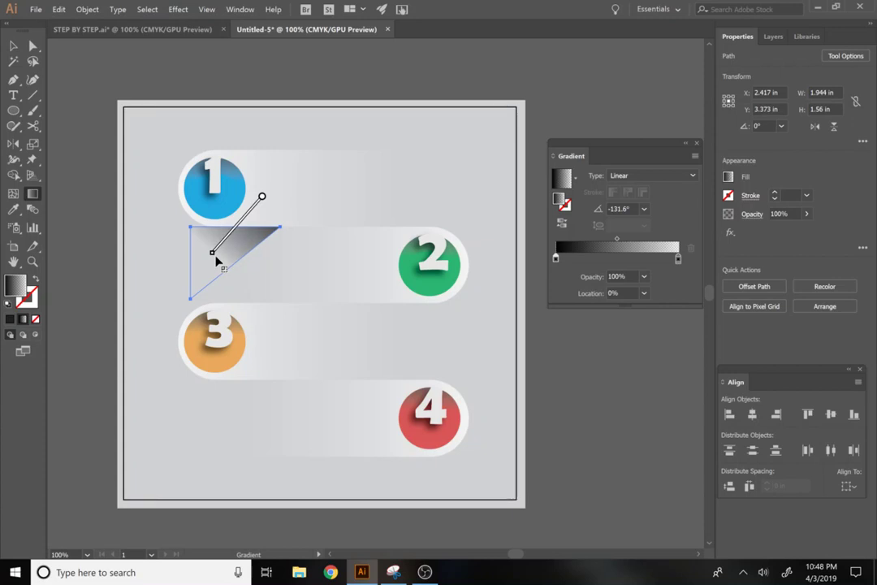
click(13, 44)
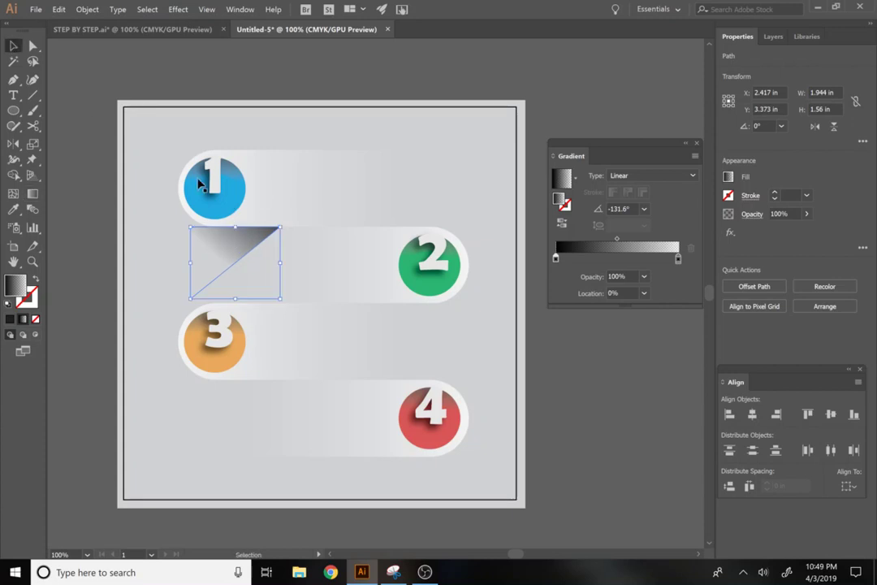
click(185, 256)
click(139, 264)
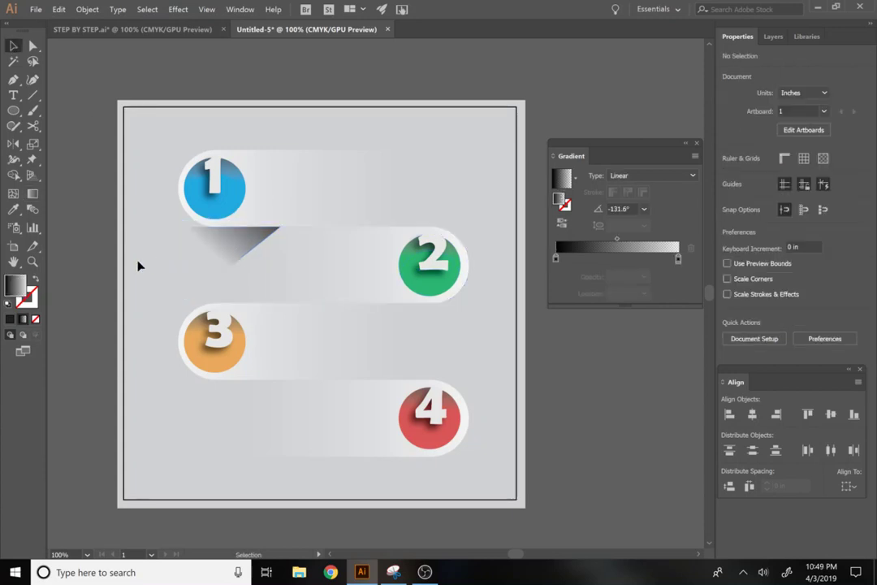
Shift the triangle about 0.3 in to the right along the first bar's lower edge and send it backward one level.
drag(246, 241, 264, 243)
key(ctrl+[)
click(108, 272)
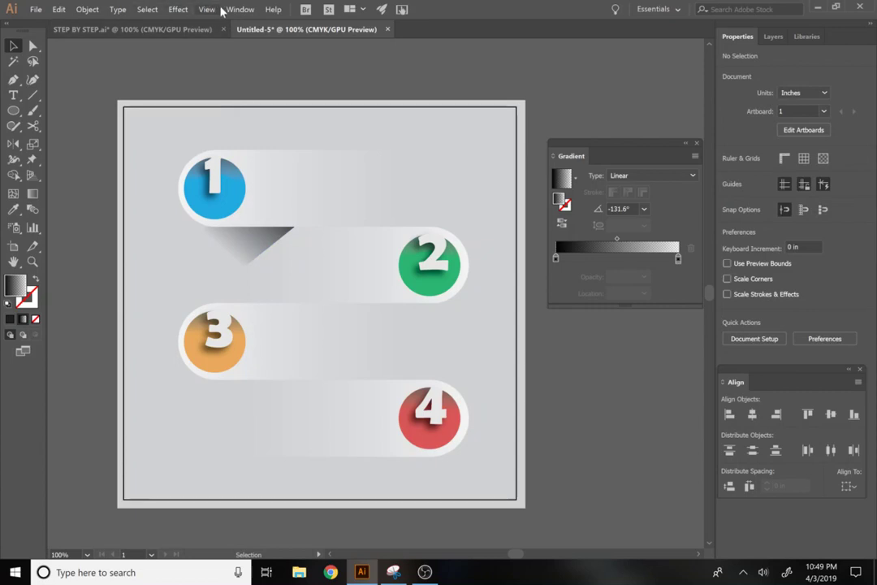
Try a Gaussian Blur with a radius of 53.4 pixels on the triangle and undo it.
click(178, 9)
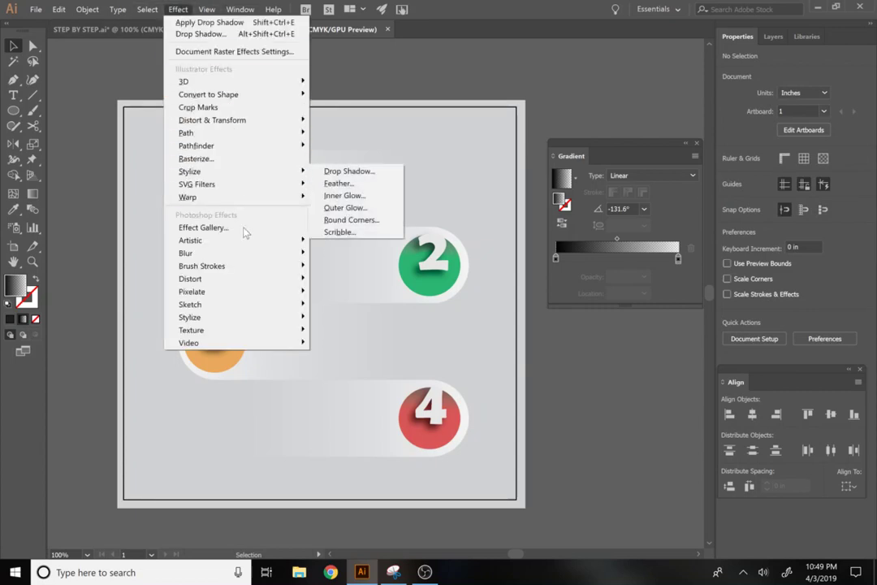
mouse_move(249, 258)
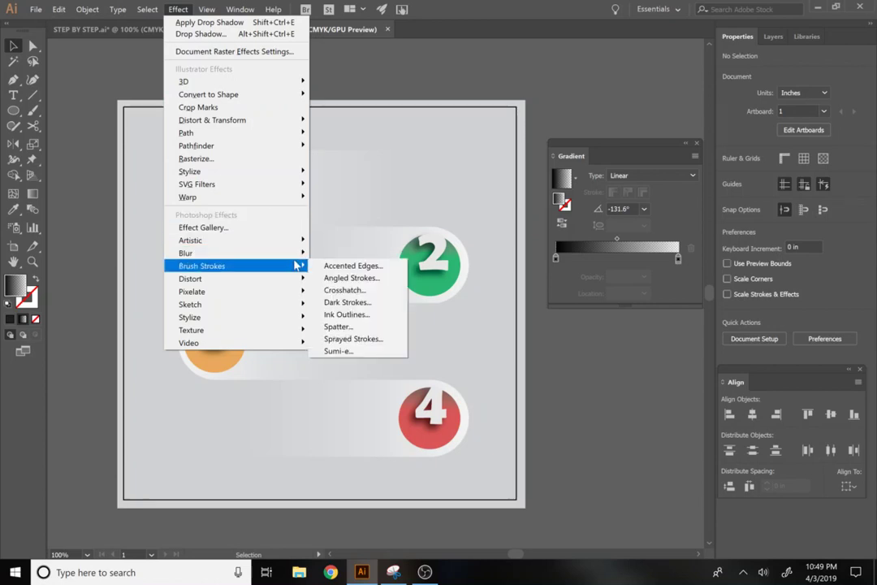
click(350, 252)
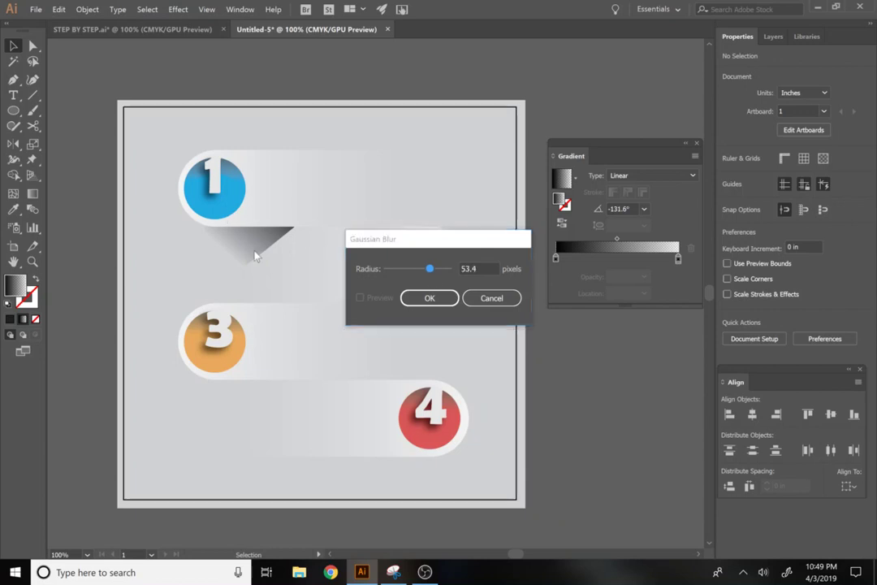
click(444, 299)
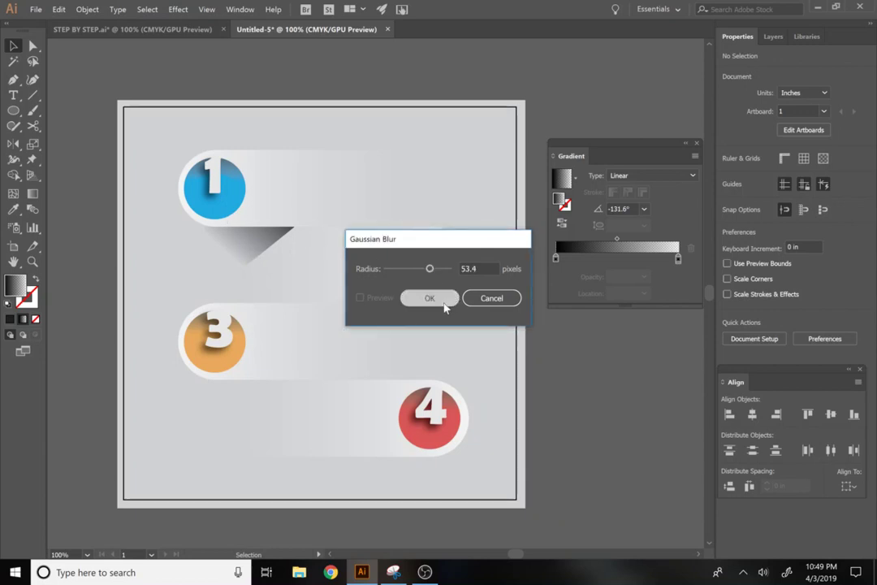
click(231, 234)
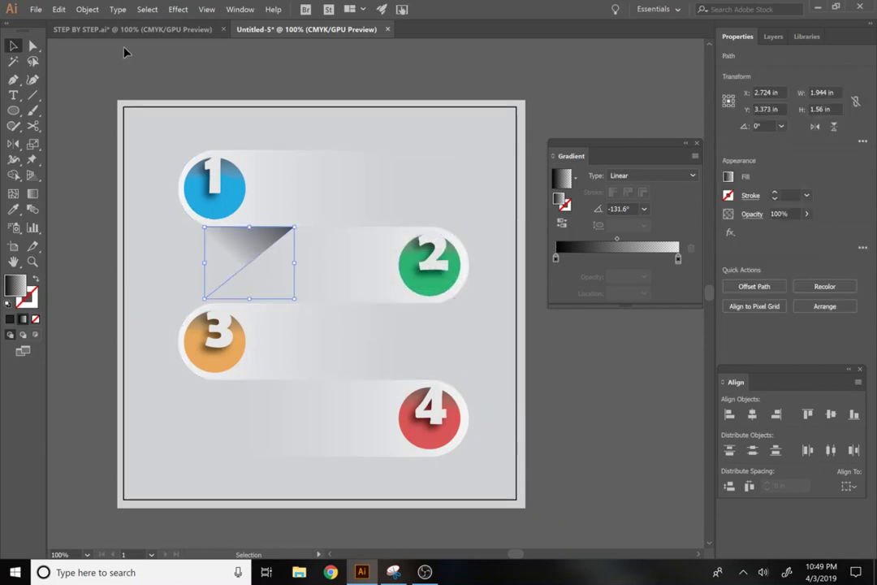
click(181, 10)
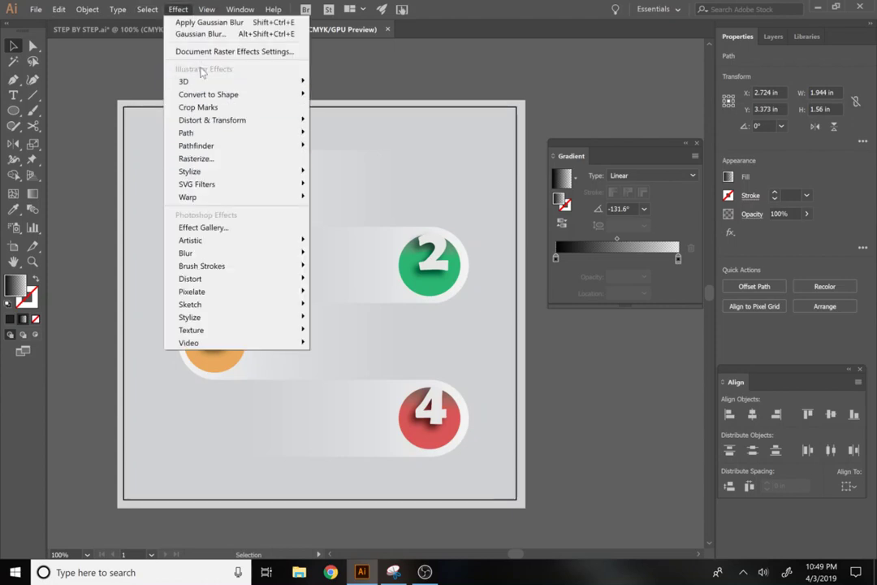
click(197, 24)
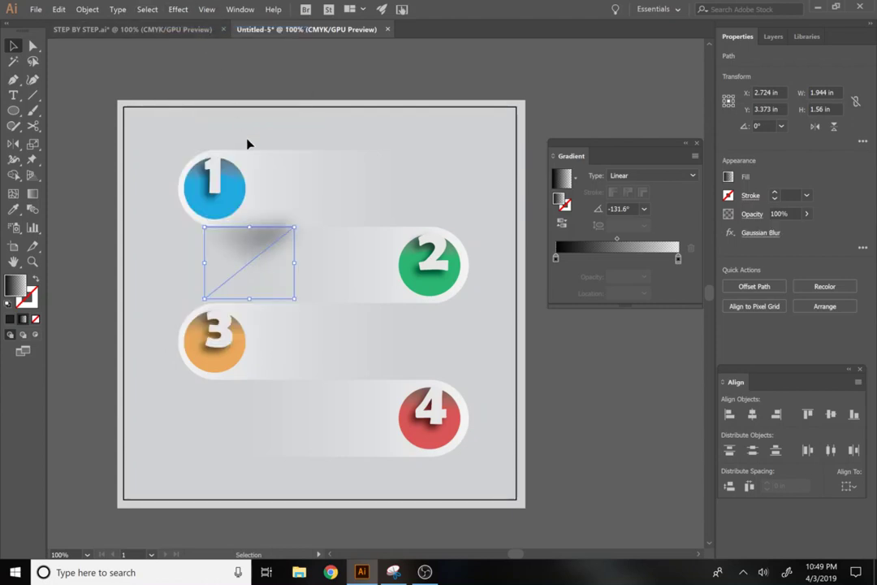
click(173, 9)
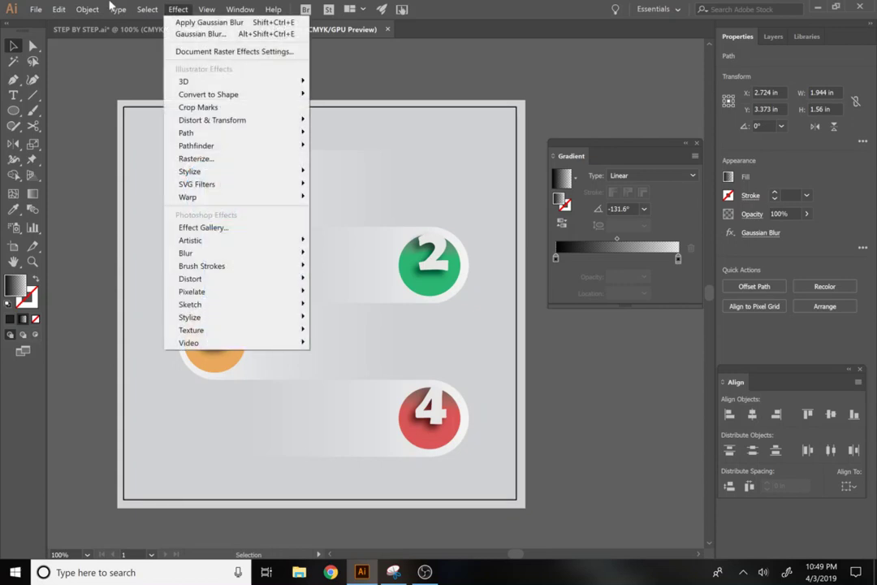
click(139, 11)
key(ctrl+z)
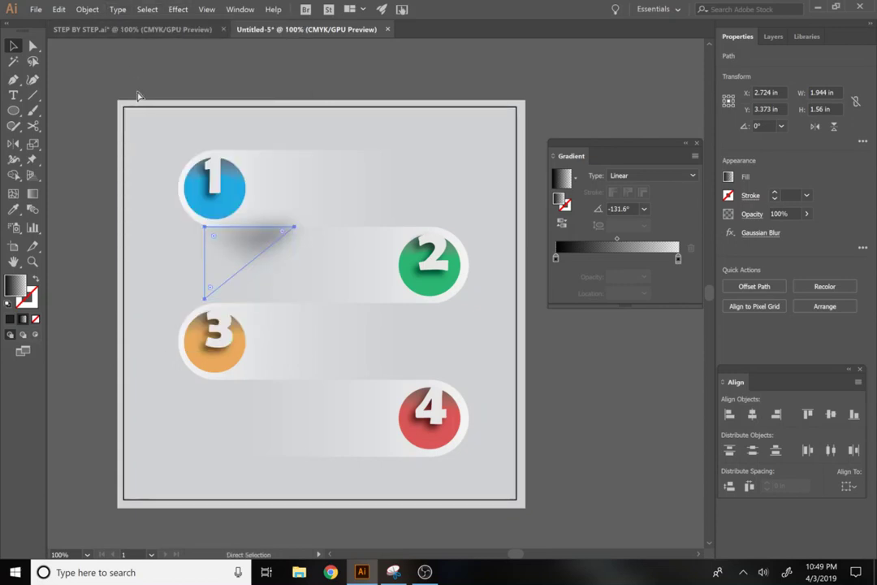
Apply a Gaussian Blur with a radius of 11.9 pixels to the triangle, checking it with the preview on.
click(177, 10)
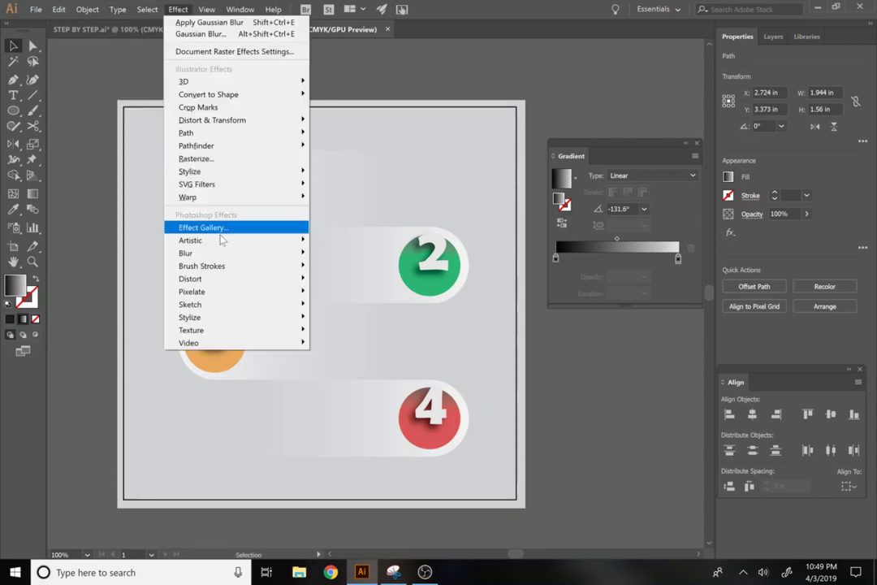
click(347, 253)
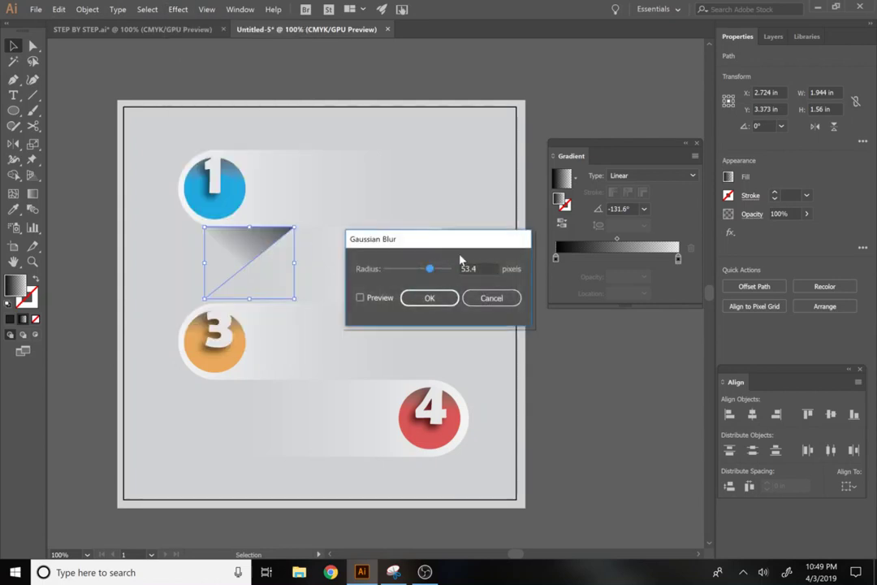
click(387, 299)
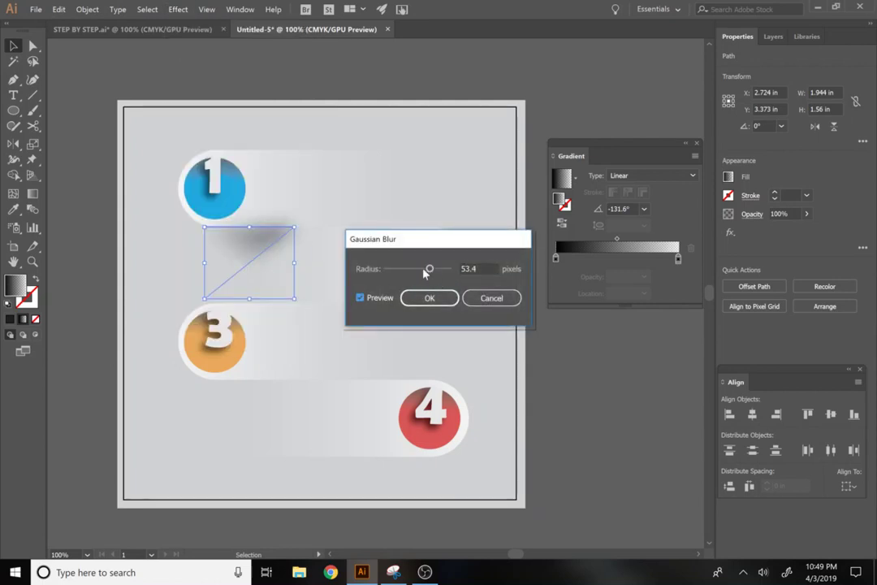
drag(412, 272, 417, 269)
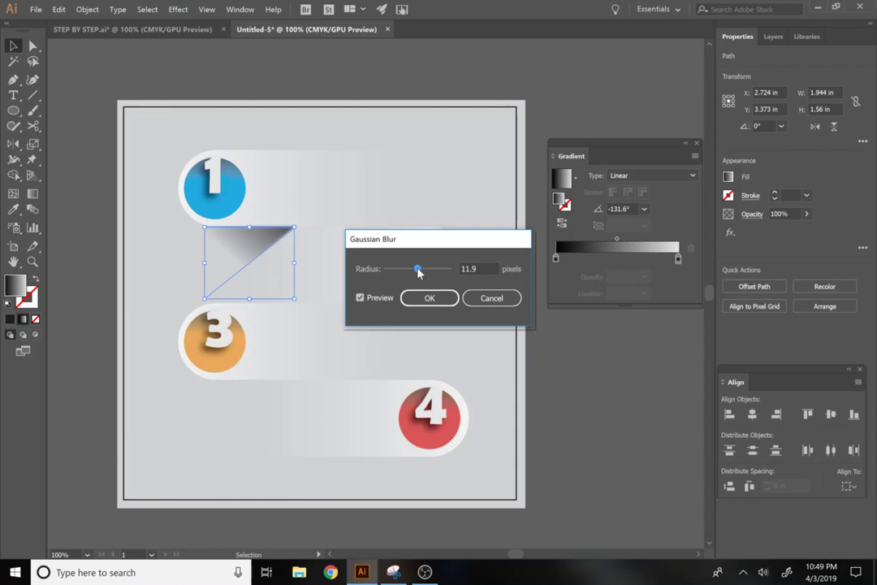
click(424, 300)
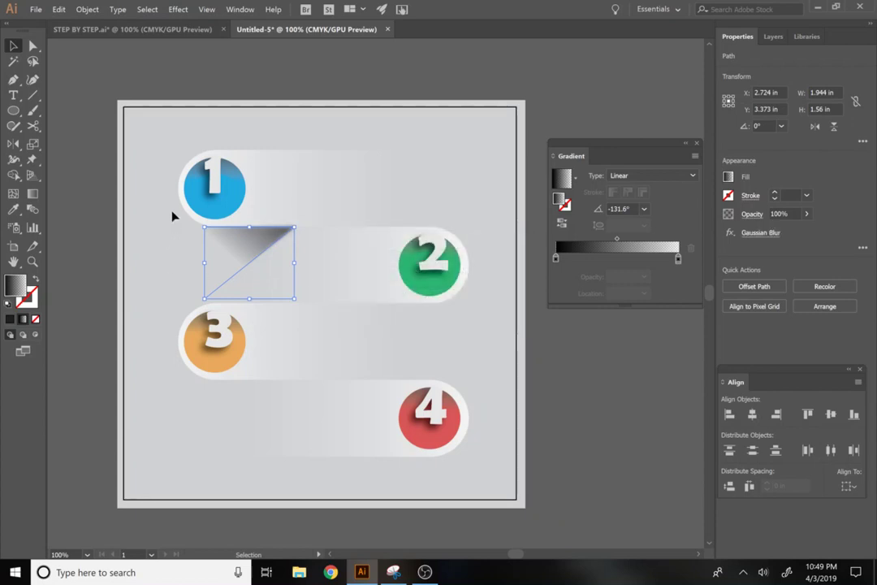
Try to bring the first bar to the front and move it aside, and undo these changes.
click(283, 176)
key(ctrl+shift+bracketright)
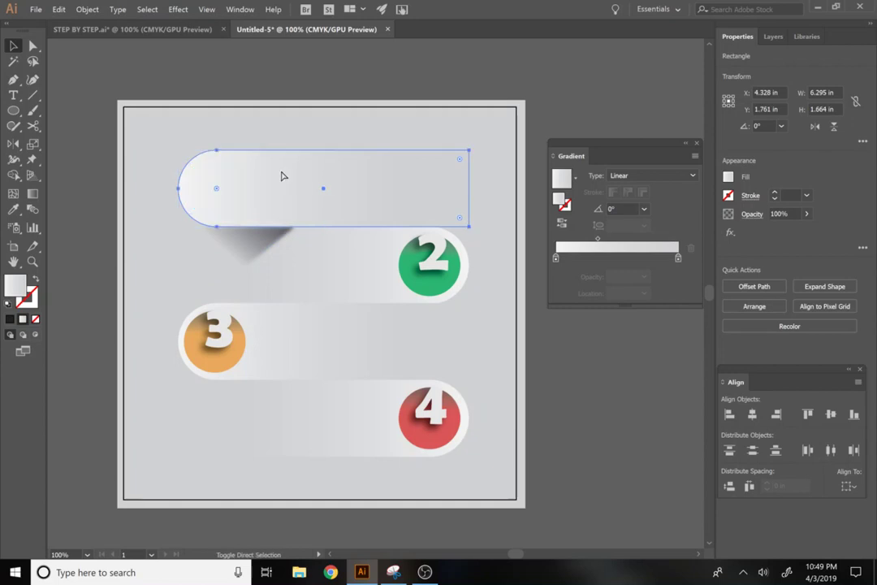
drag(276, 209, 368, 204)
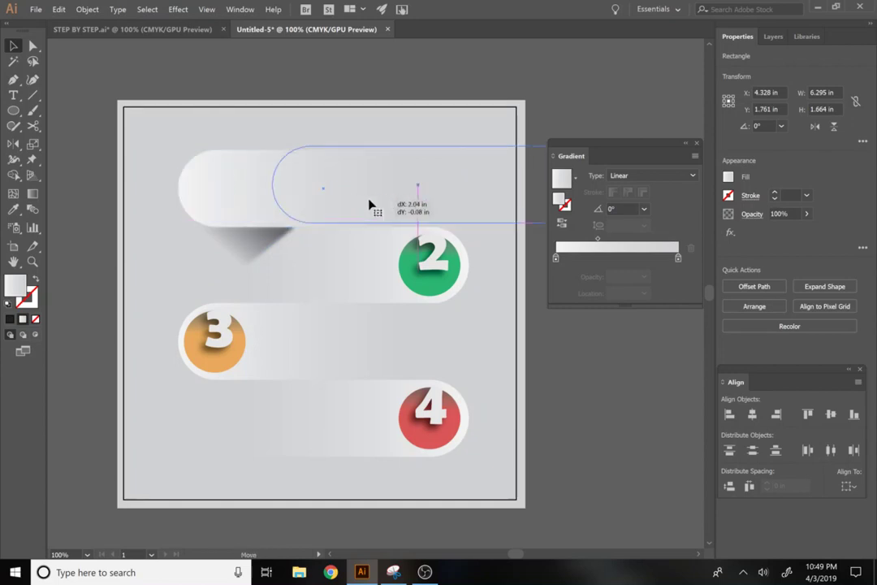
click(231, 201)
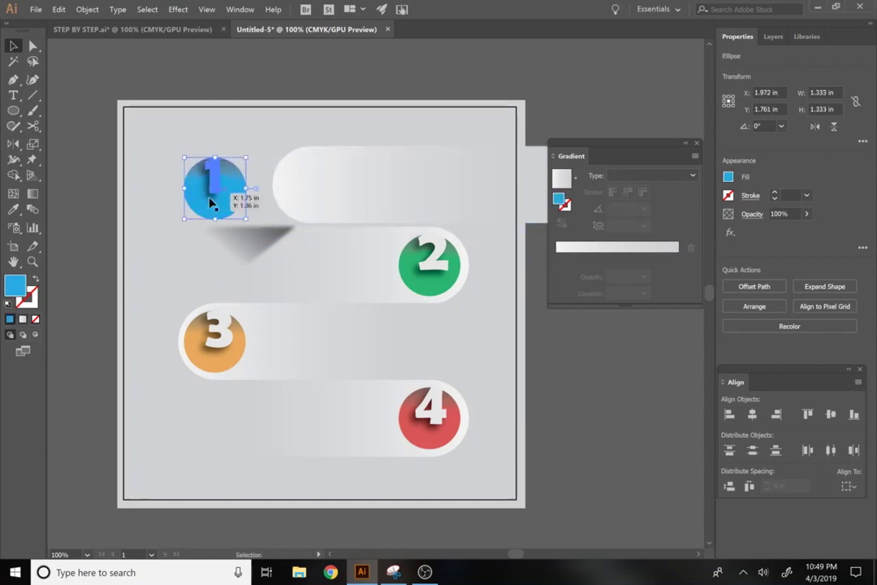
click(227, 195)
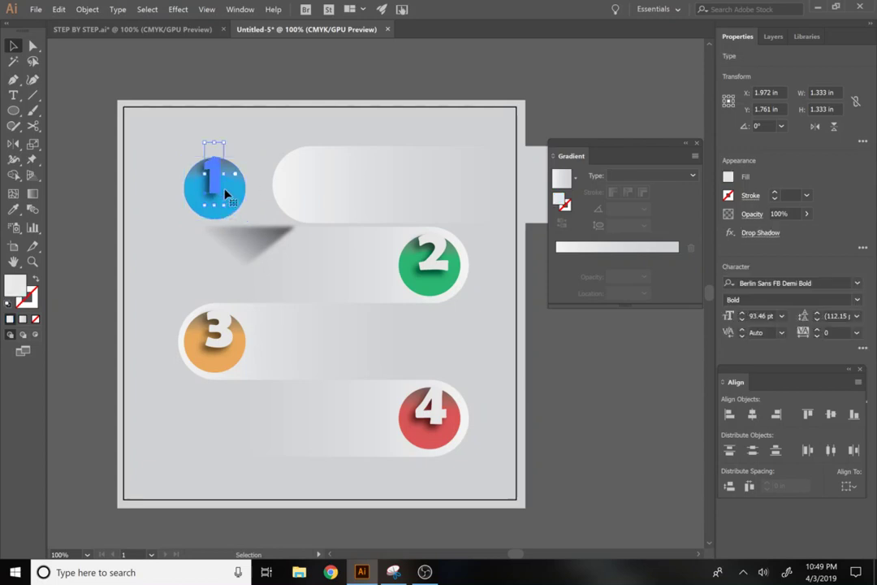
key(ctrl+z)
drag(230, 194, 354, 197)
key(ctrl+z)
key(a)
key(ctrl+z)
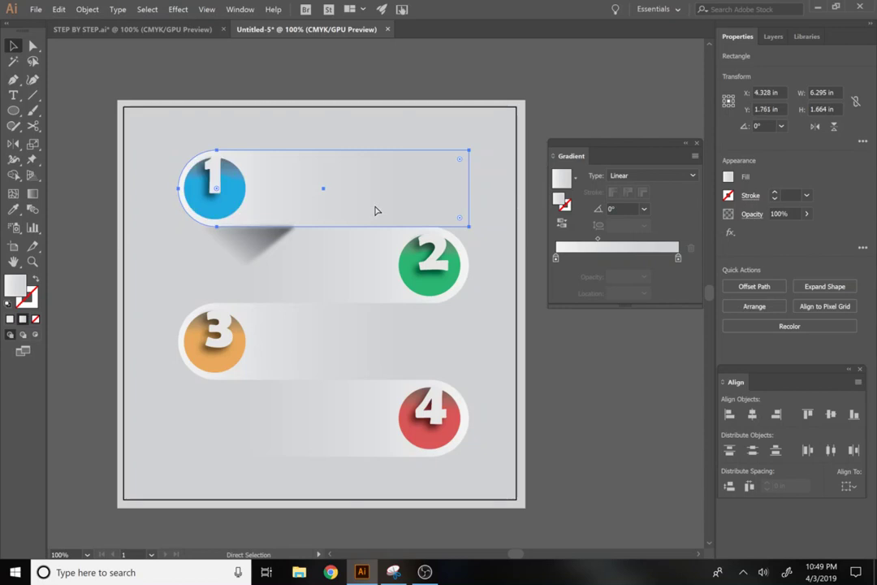
Group the first bar with its blue circle and number, and bring the group to the front over the triangle's blurred edge.
drag(165, 118, 385, 213)
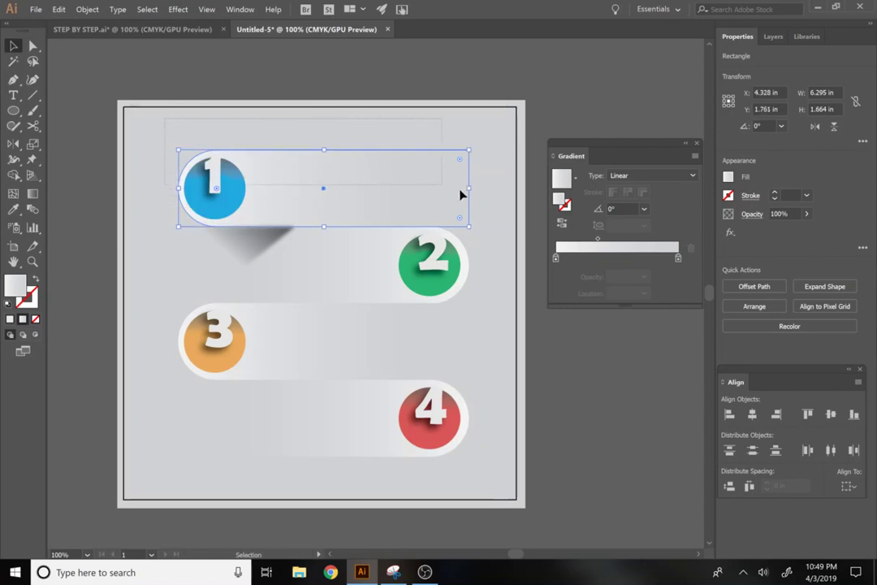
key(v)
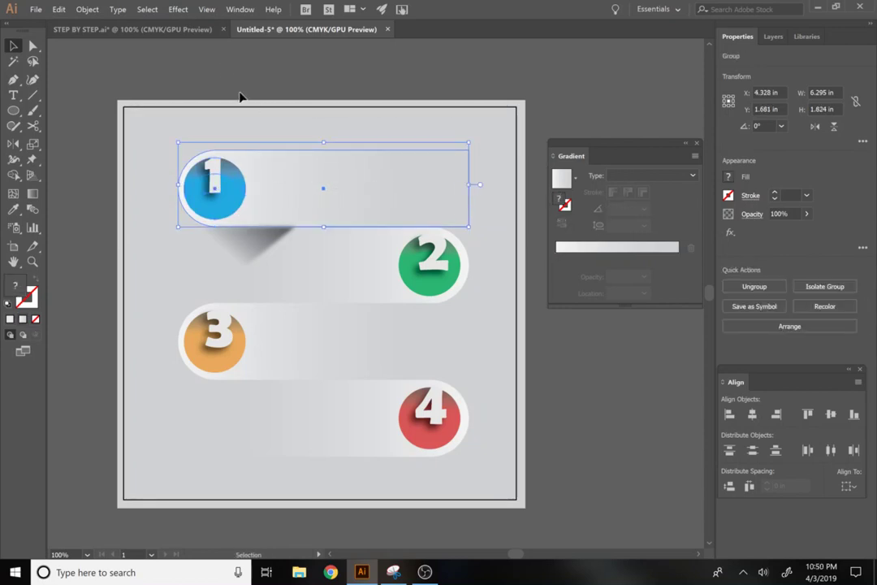
click(240, 96)
click(290, 186)
key(ctrl)
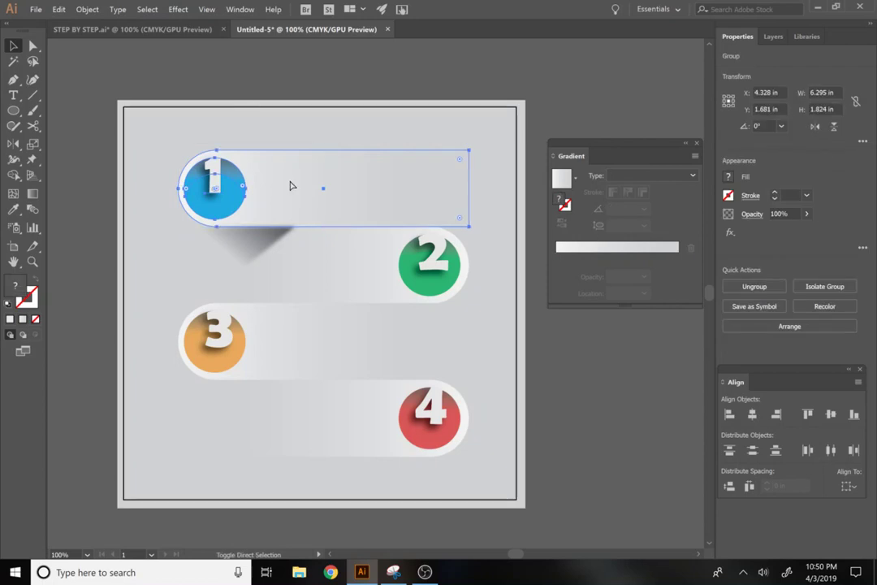
click(115, 242)
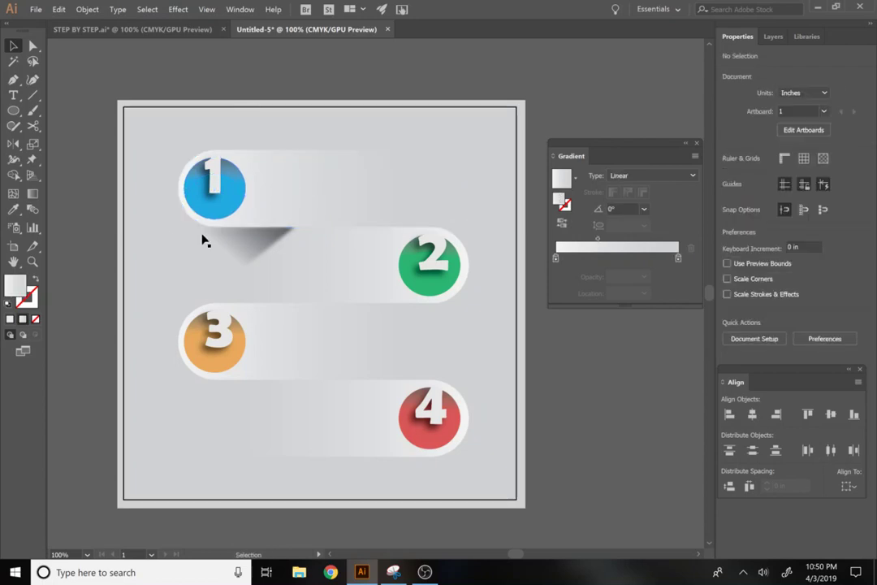
click(264, 270)
click(350, 307)
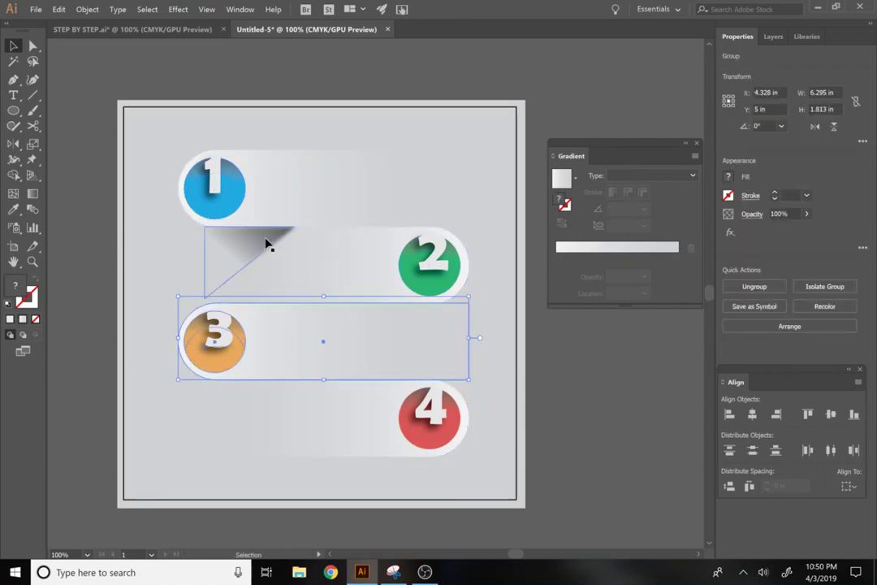
right_click(267, 243)
mouse_move(221, 291)
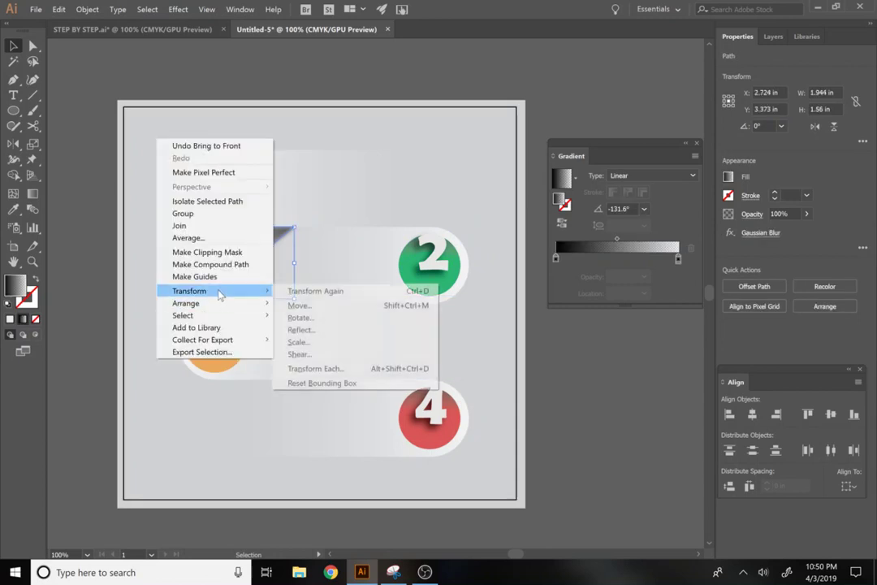
click(299, 342)
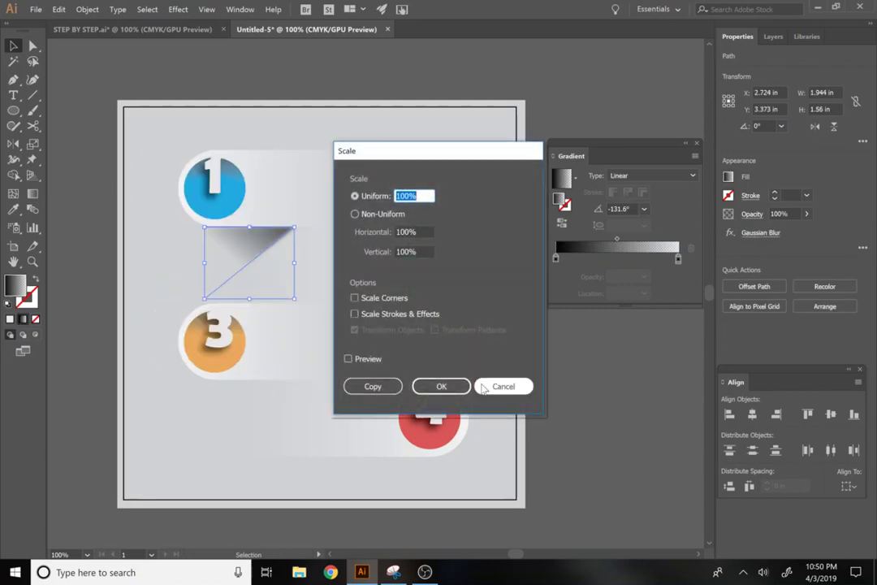
click(501, 386)
Create a vertically reflected copy of the first triangle shadow and place it beneath the green-circle end of the second bar.
right_click(244, 254)
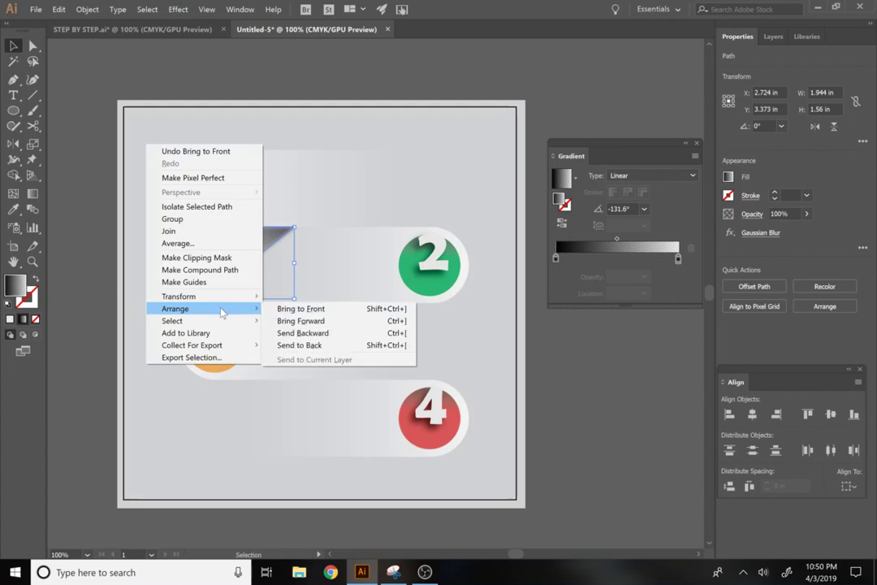
mouse_move(203, 297)
click(291, 334)
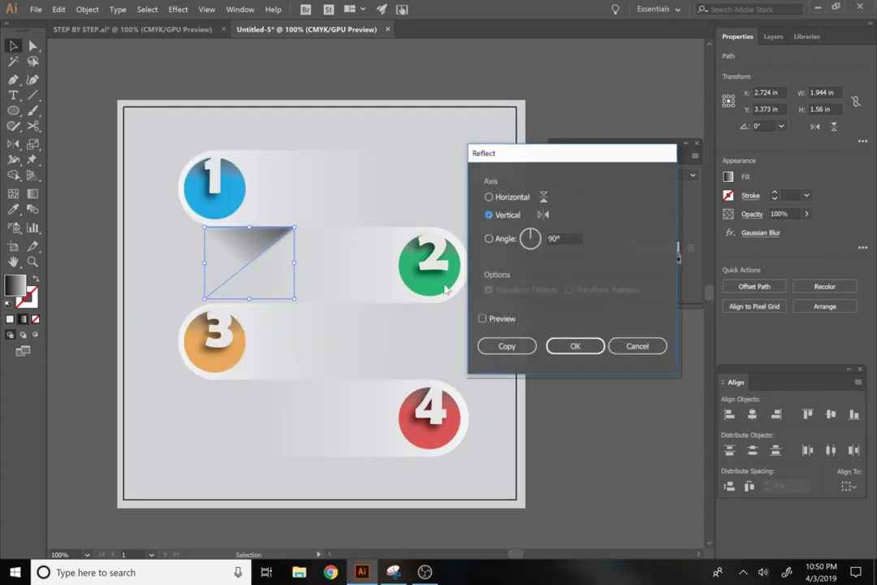
click(505, 345)
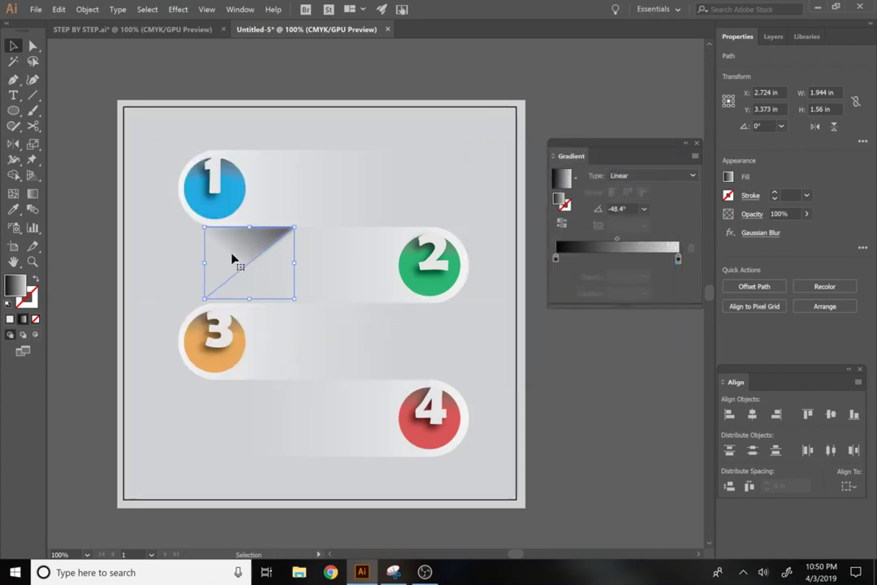
drag(258, 247, 410, 322)
Stack the second bar over the new triangle's blurred edge, keeping the first triangle and the first bar in front of it.
click(282, 243)
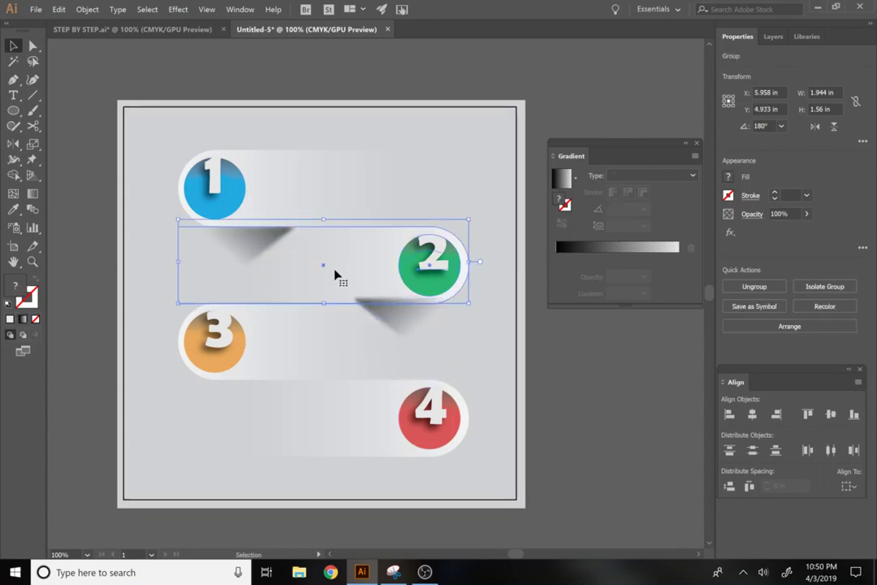
shift+click(281, 229)
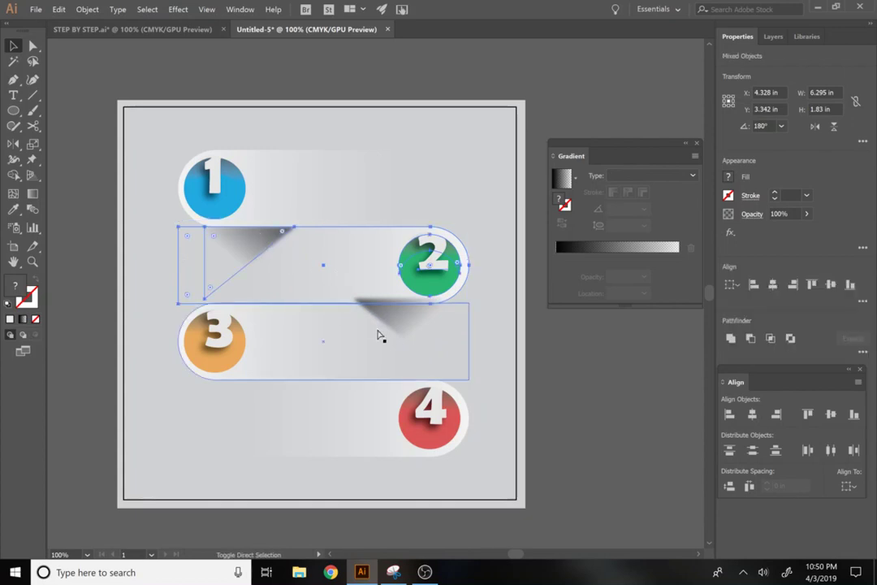
click(546, 315)
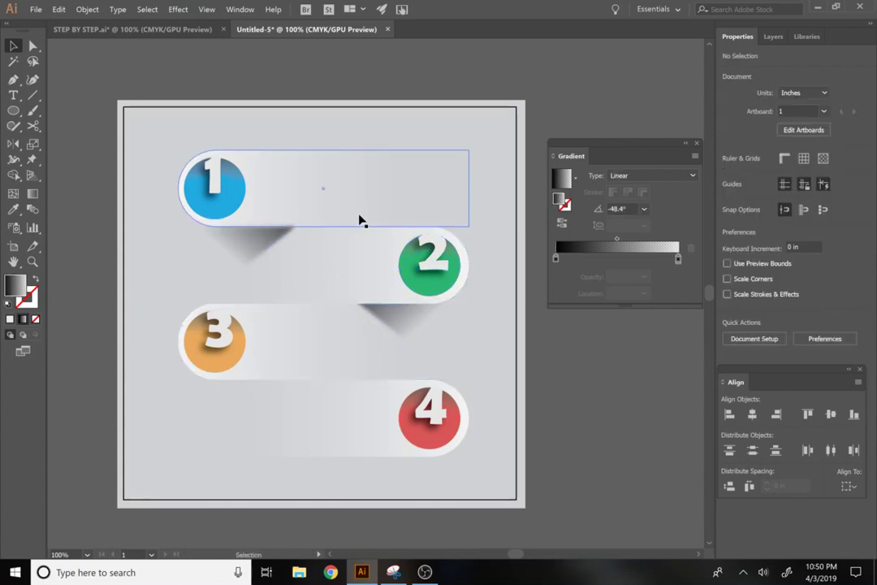
click(361, 219)
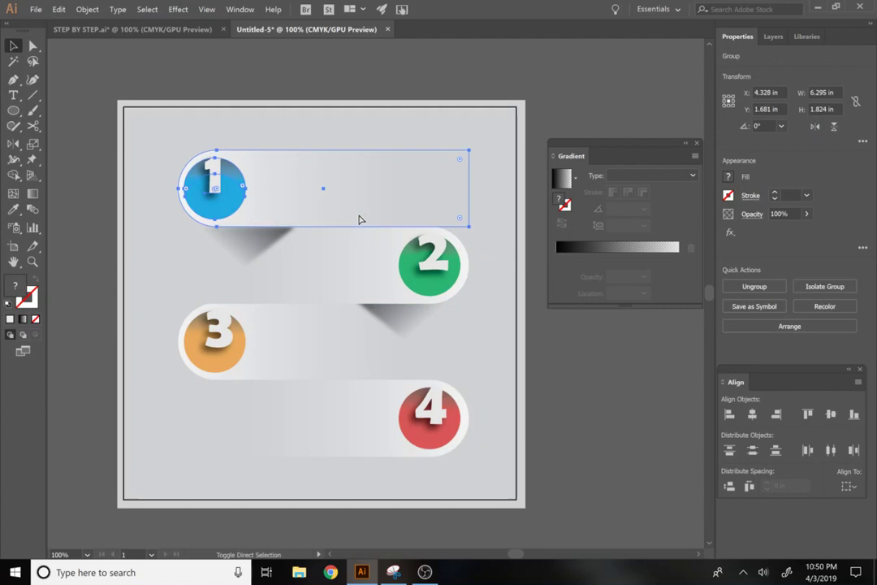
click(620, 466)
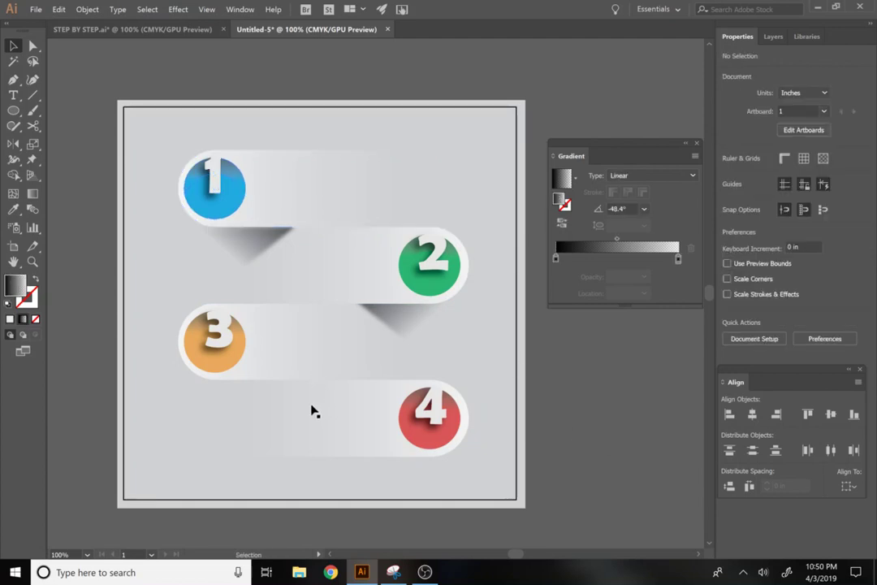
Copy the second triangle to beneath the orange-circle end of the third bar and reflect the copy across the vertical axis.
drag(398, 321, 245, 401)
right_click(245, 401)
mouse_move(243, 371)
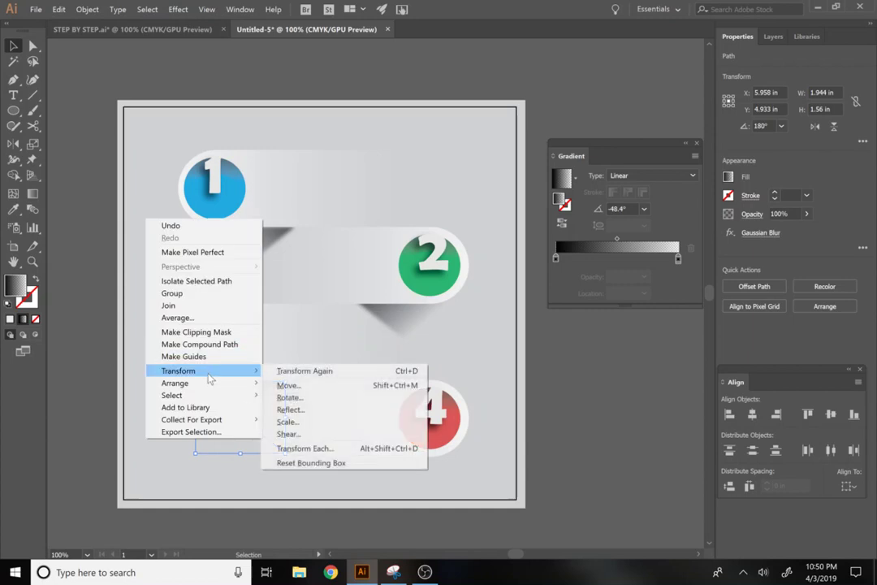
click(297, 414)
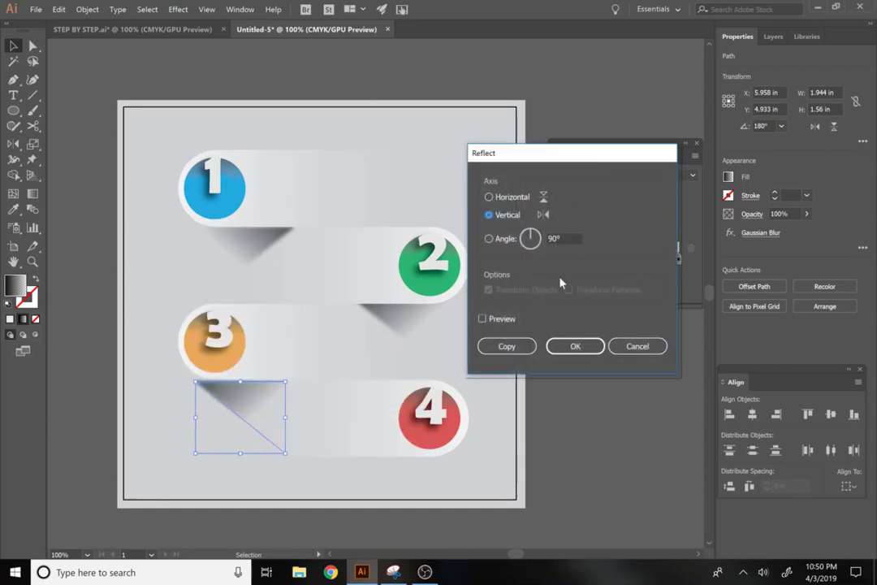
click(571, 346)
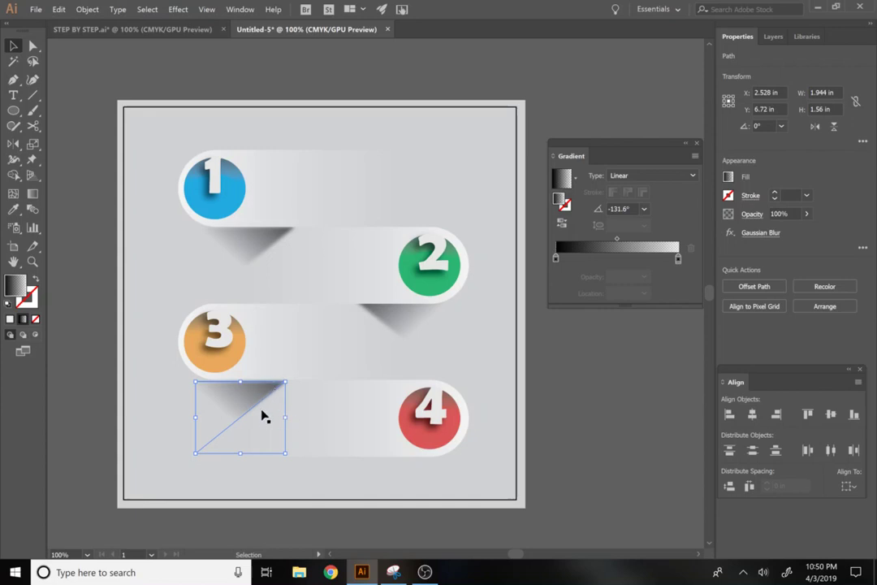
Rearrange the stacking order so the fourth bar group lies behind the third triangle but in front of the background.
key(a)
key(ctrl+[)
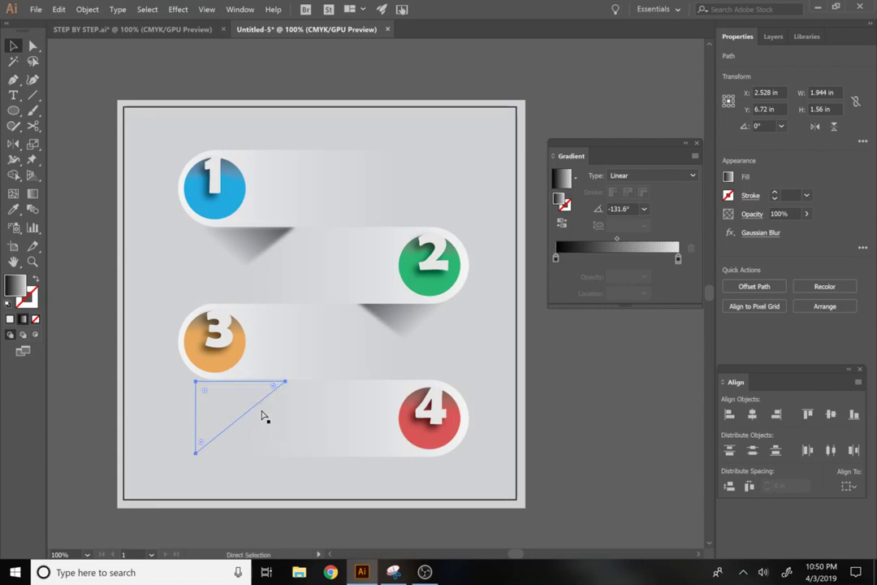
click(324, 438)
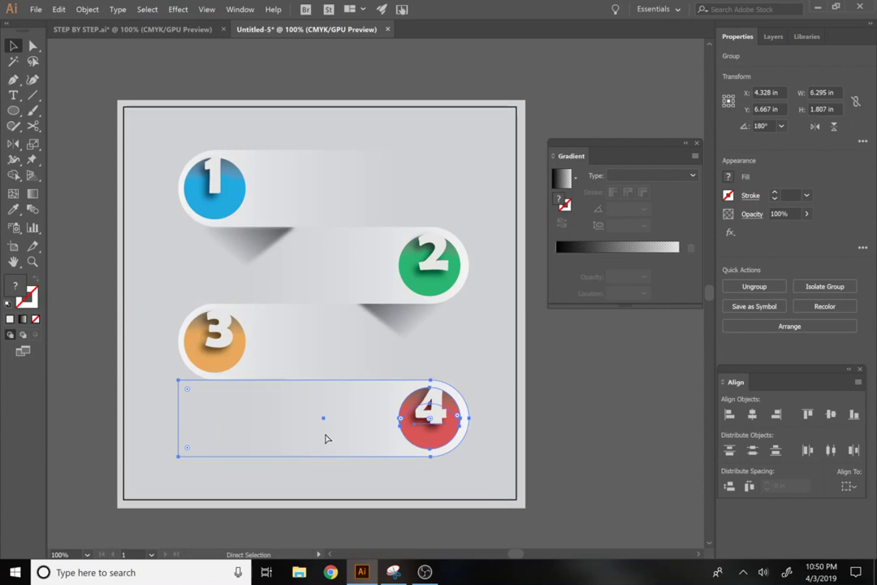
key(ctrl)
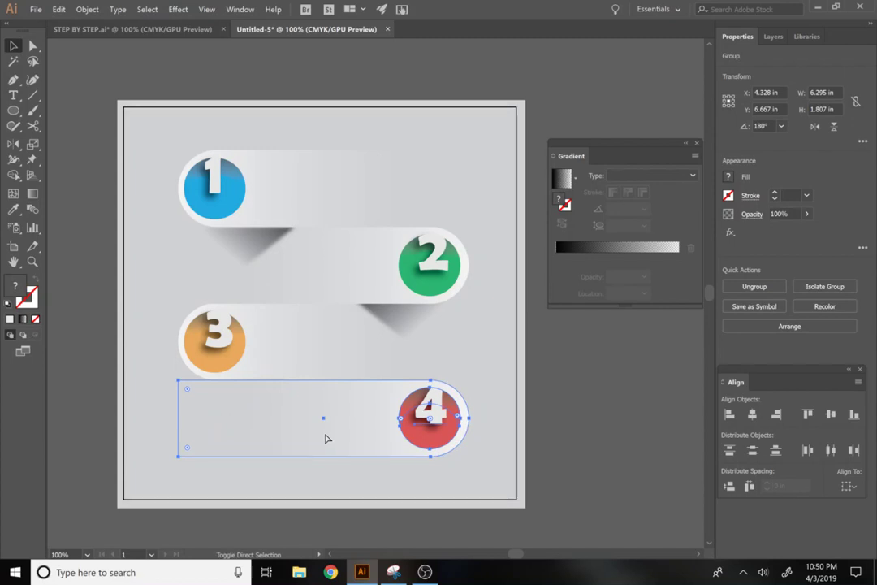
key(ctrl+shift+[)
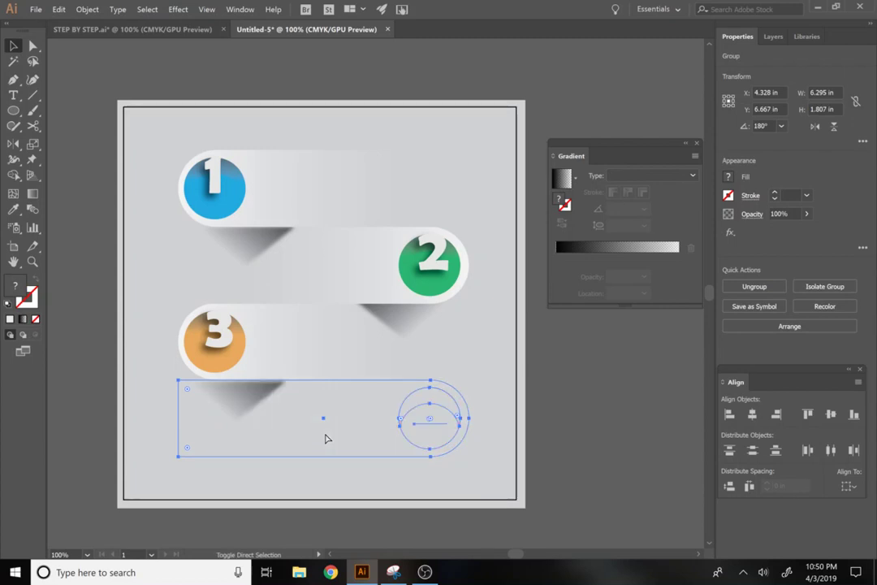
key(v)
key(ctrl+shift+])
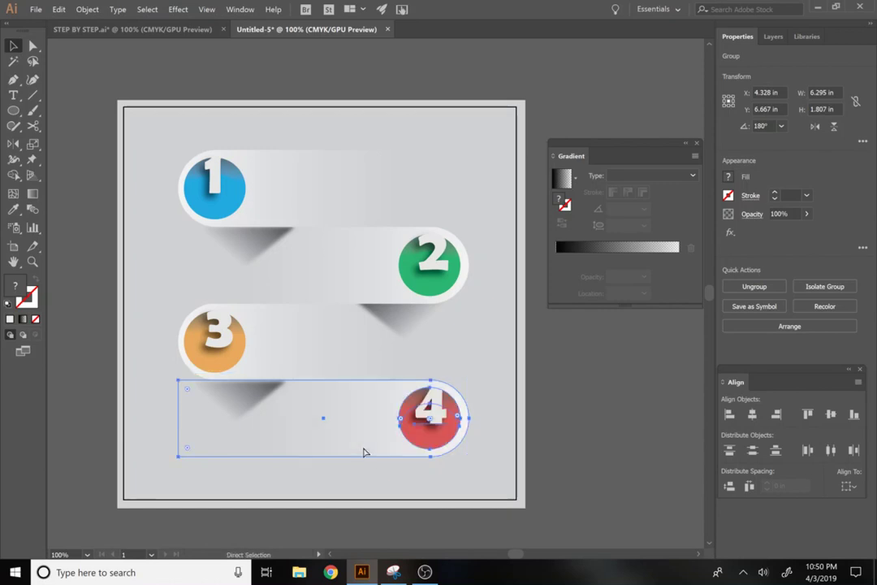
click(565, 477)
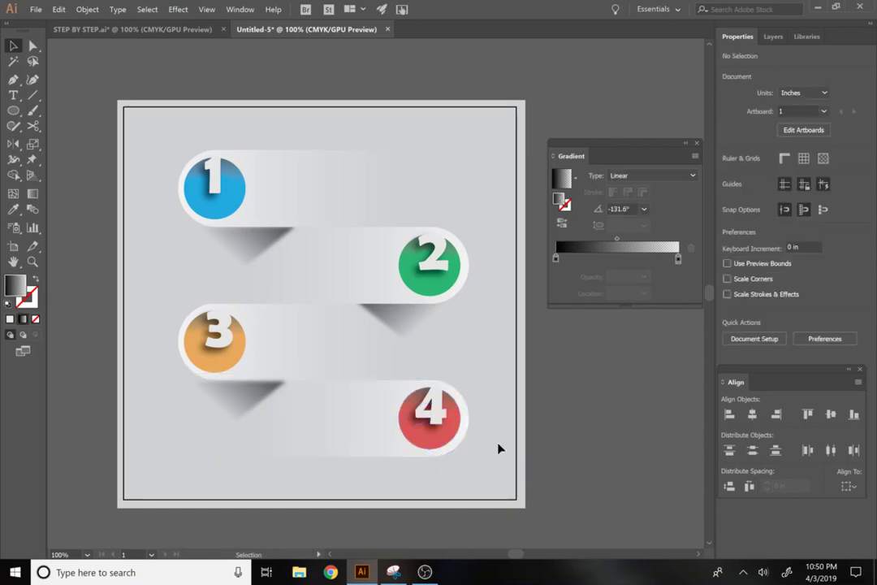
Move the third triangle slightly up against the third bar and bring that bar in front of the triangle's blurred edge.
click(252, 398)
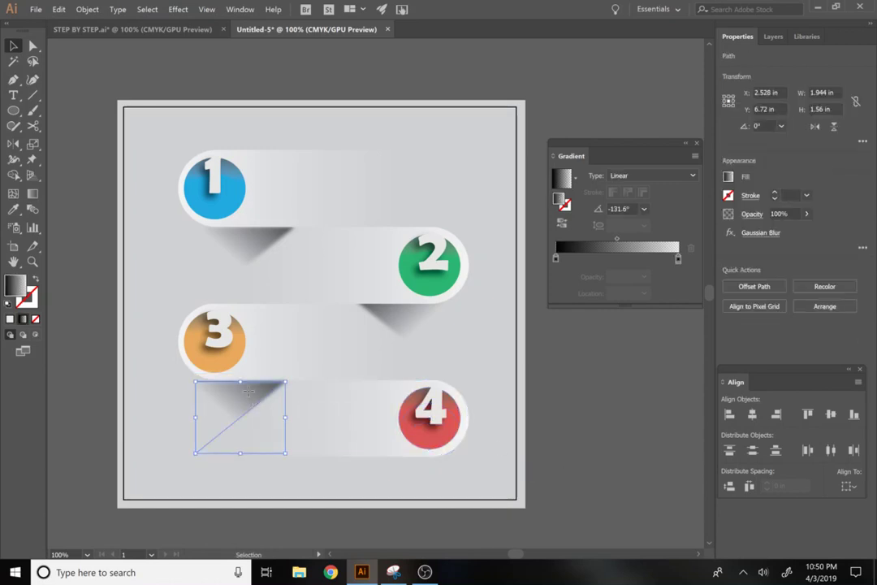
click(338, 434)
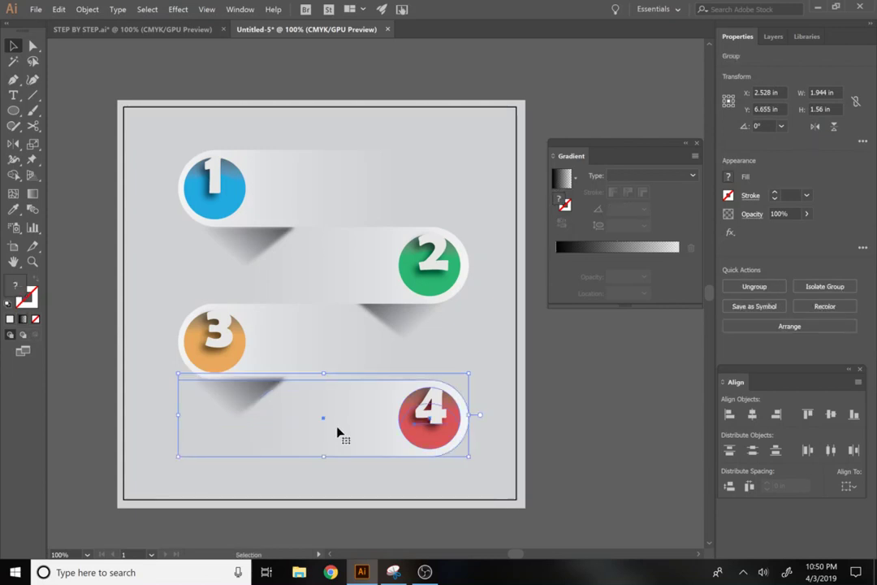
click(276, 370)
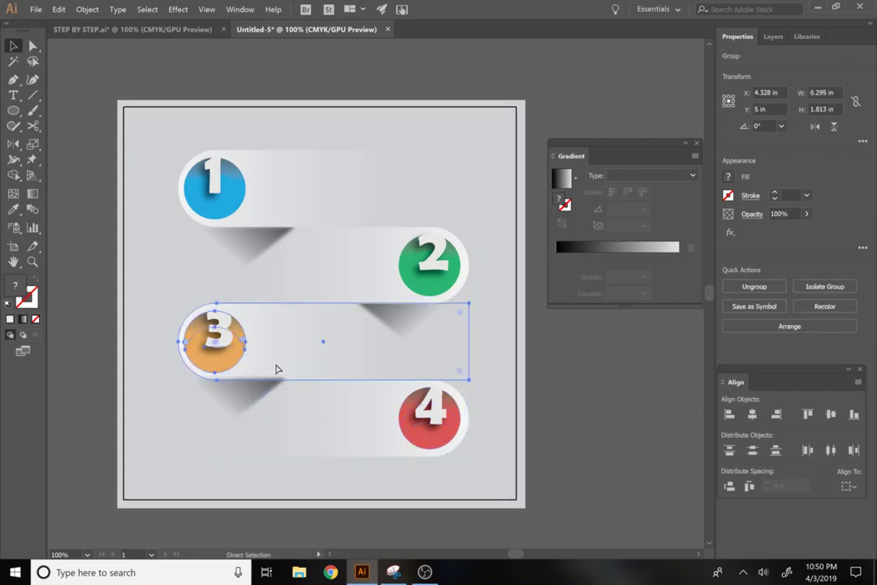
click(574, 474)
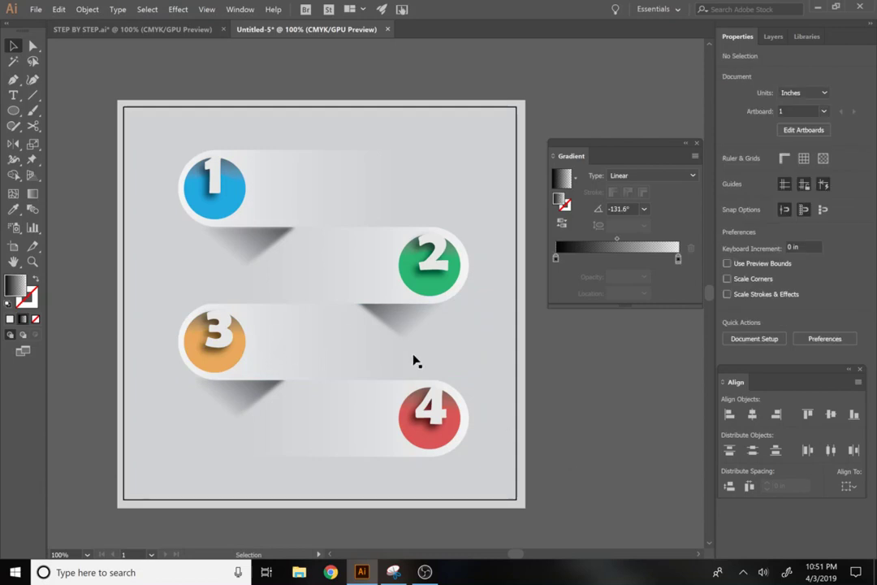
Add a text object reading "STEP 1" at the upper edge of the first bar, beside the blue circle.
key(t)
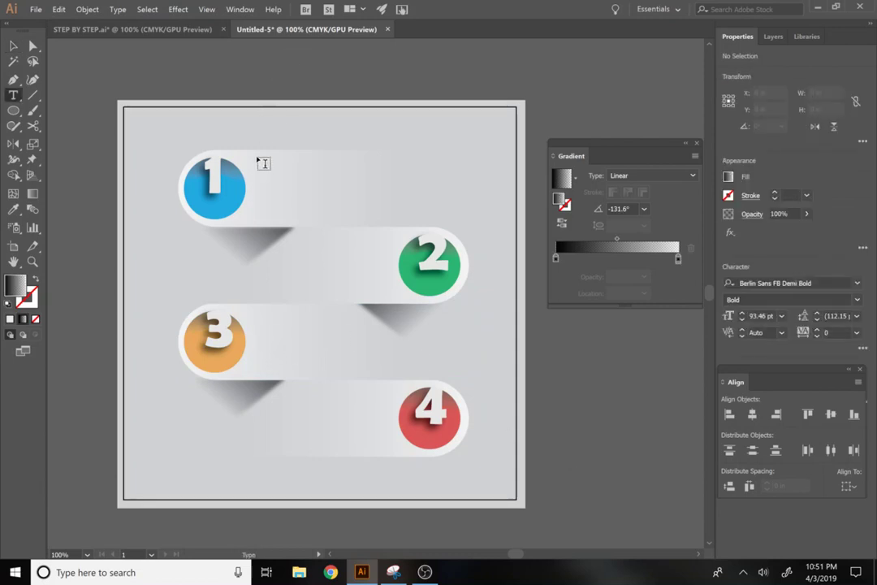
click(260, 160)
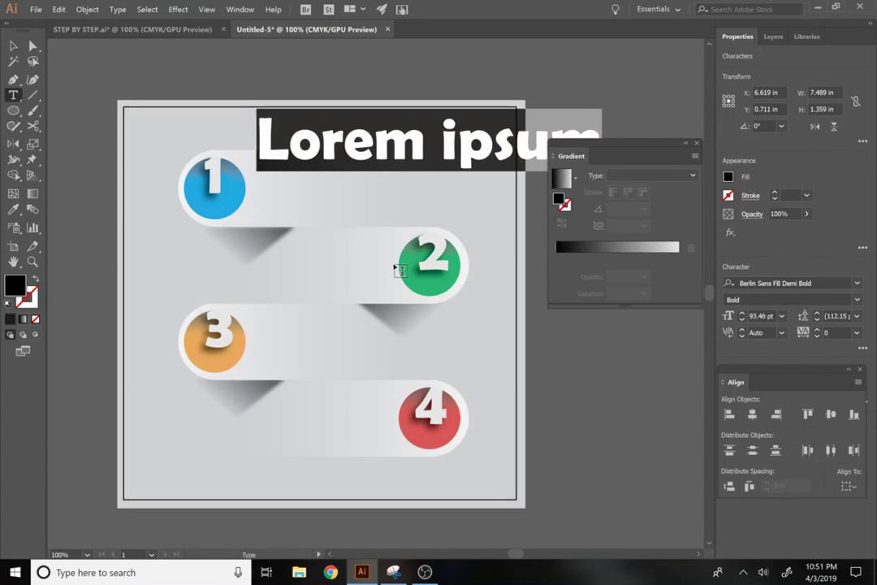
text(STE)
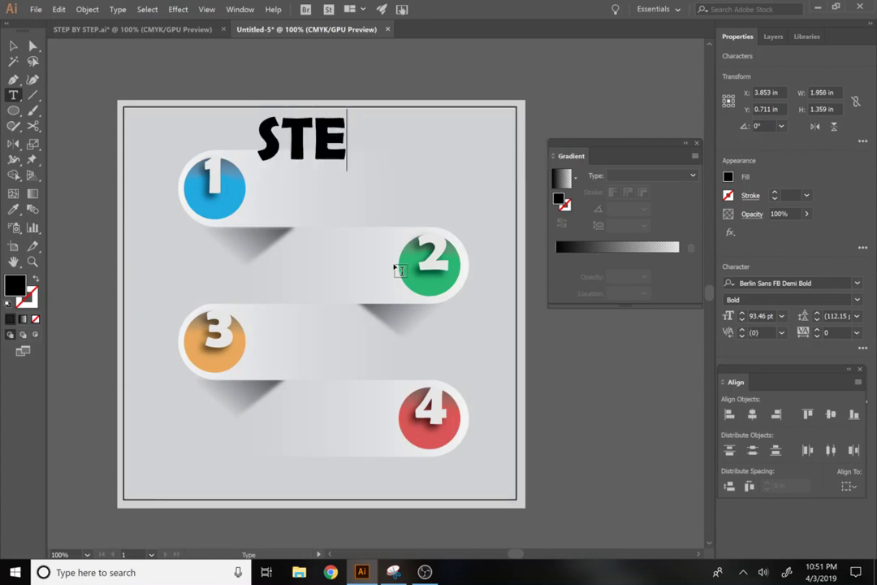
text( 1)
key(BackSpace)
key(BackSpace)
text(P 1)
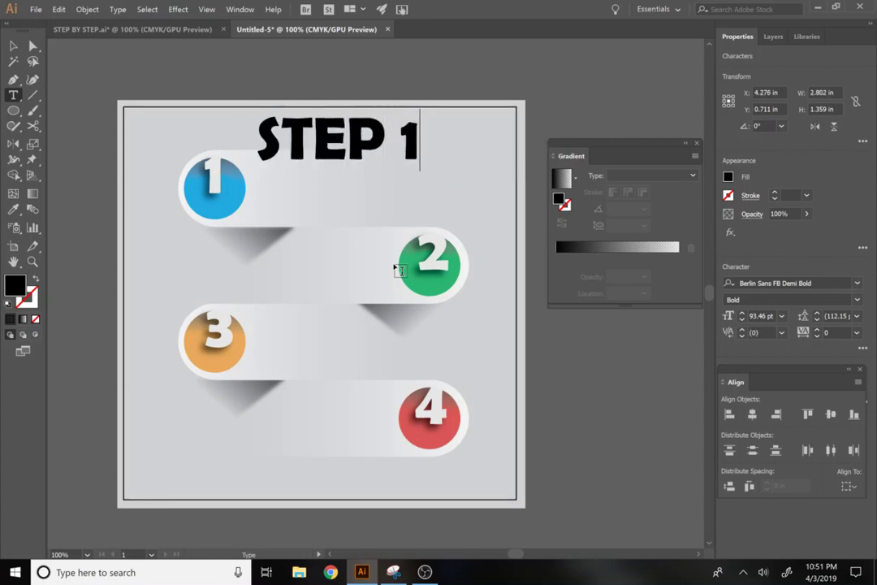
click(15, 44)
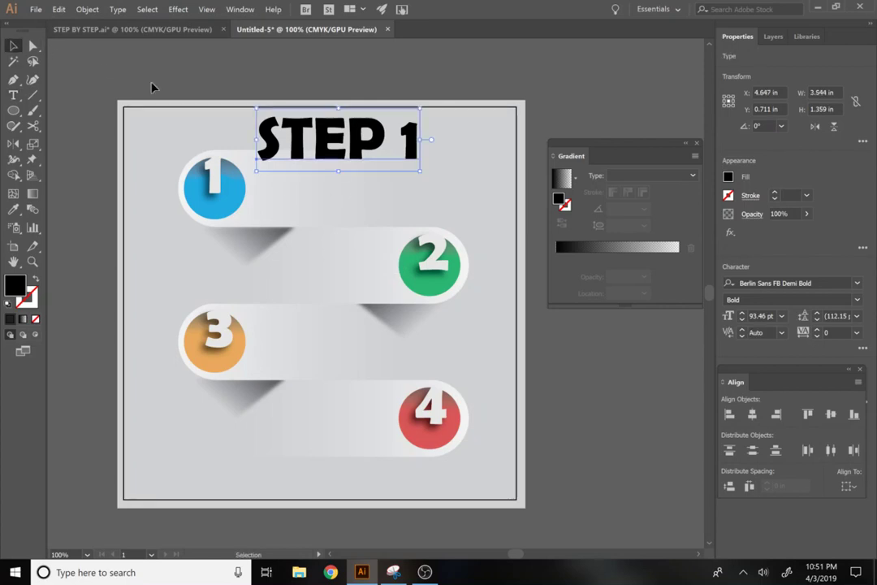
Replace the "STEP 1" text with "FIRST STEP" and set its font size to 36 pt.
triple_click(286, 152)
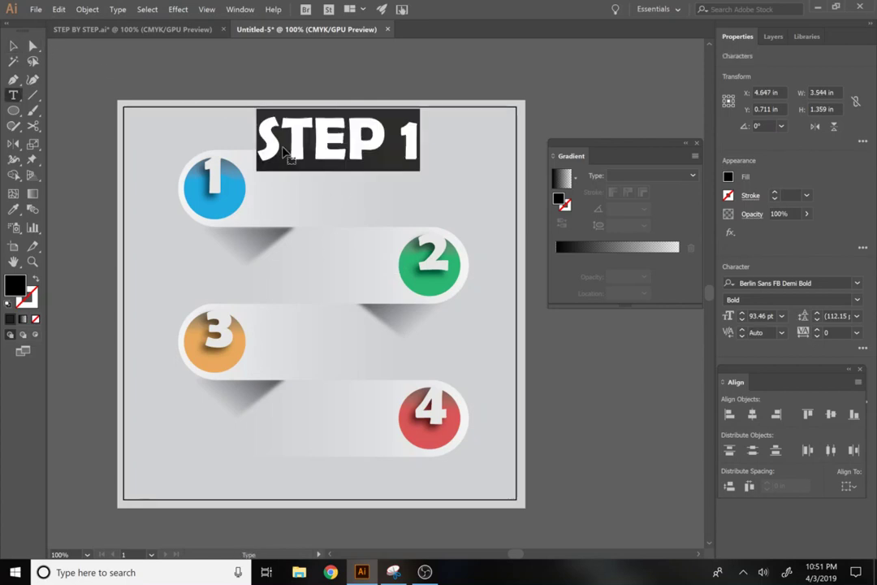
text(FIRST STEP)
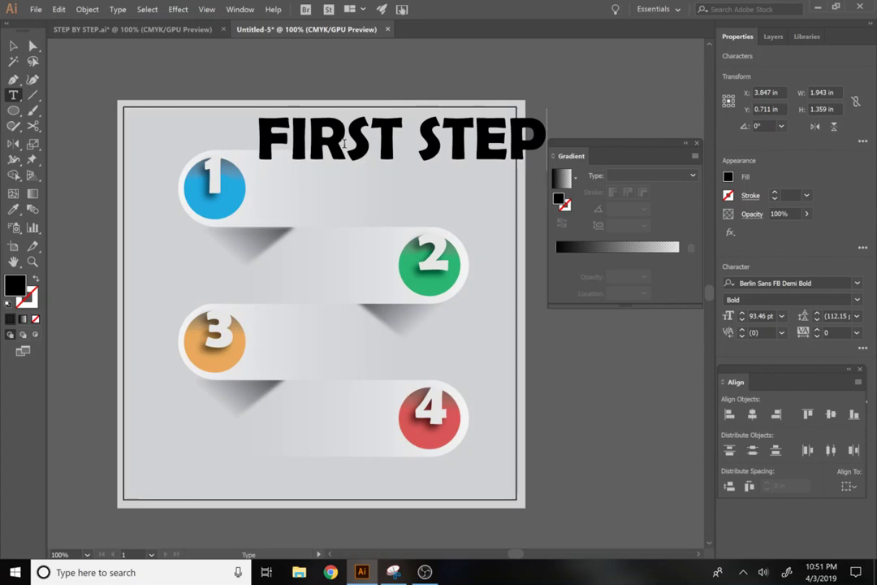
triple_click(345, 145)
click(783, 317)
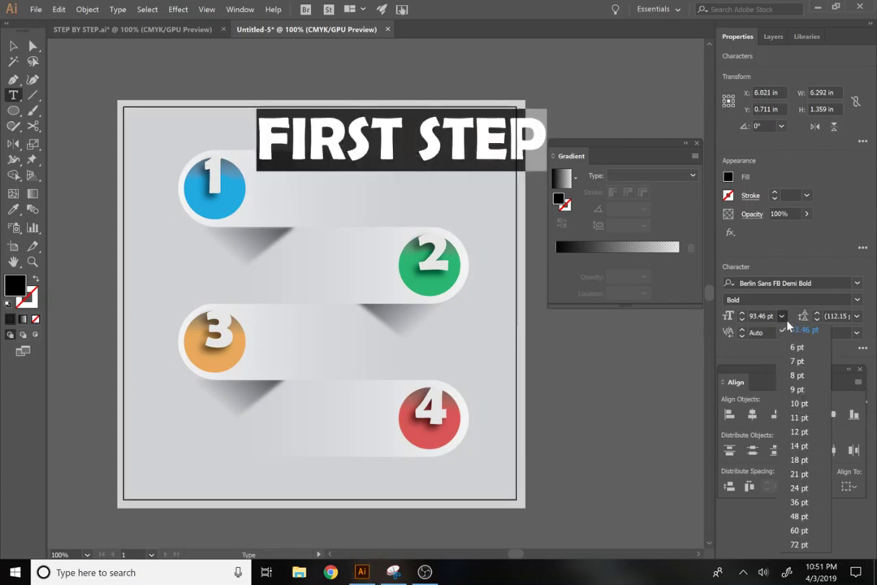
click(800, 502)
Position the "FIRST STEP" heading on the first bar beside its circle and recolour it with the circle's blue using the Eyedropper.
click(14, 47)
mouse_move(275, 149)
mouse_down()
mouse_move(261, 167)
mouse_move(268, 166)
mouse_up()
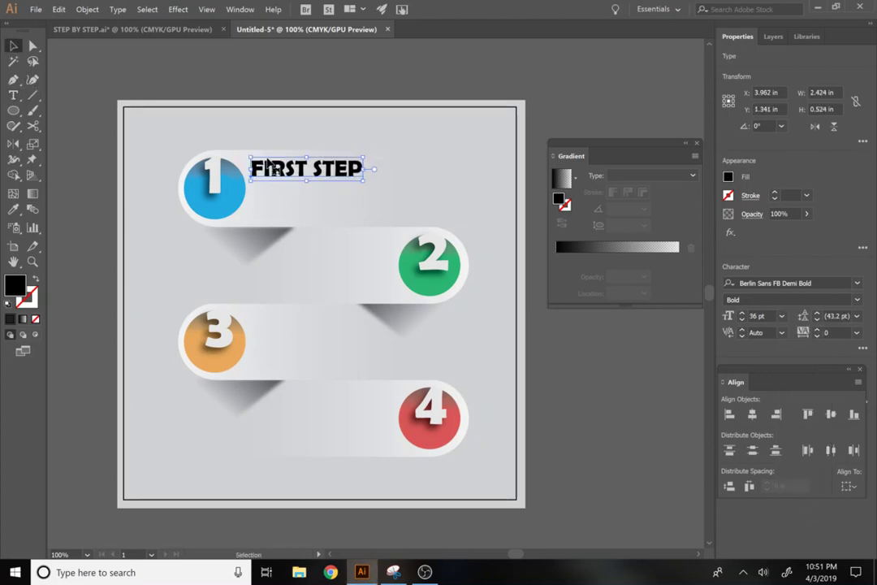
key(i)
click(226, 208)
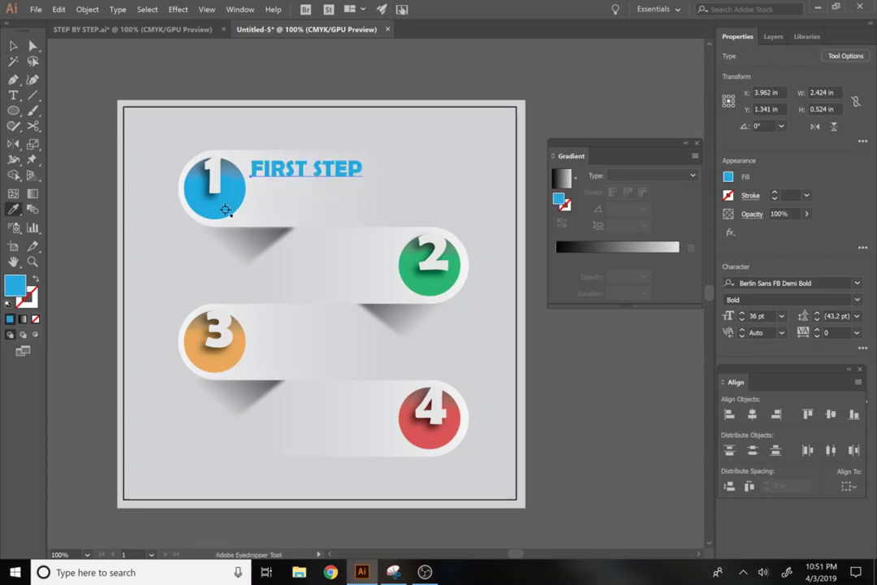
click(13, 48)
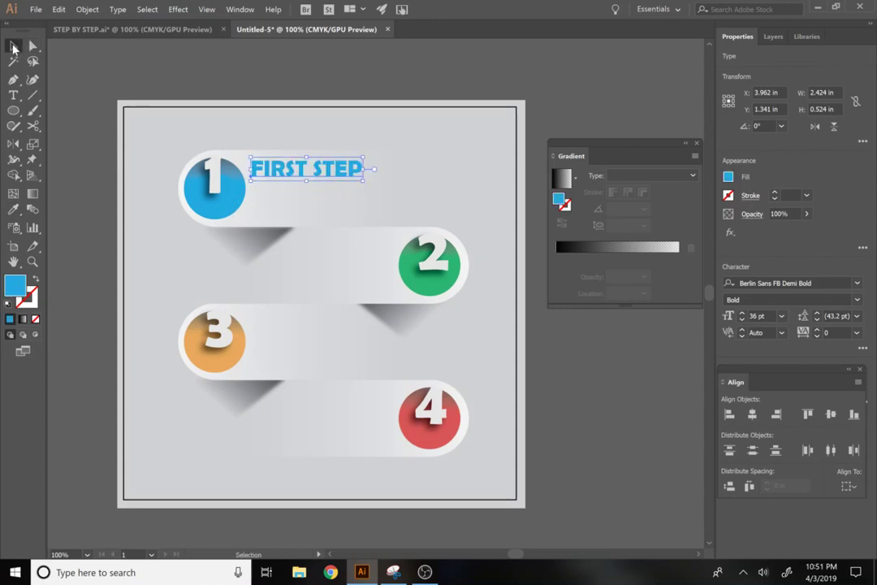
Duplicate the "FIRST STEP" heading onto the other three bars and change the second bar's copy to "SECOND STEP".
drag(294, 175, 305, 406)
triple_click(298, 250)
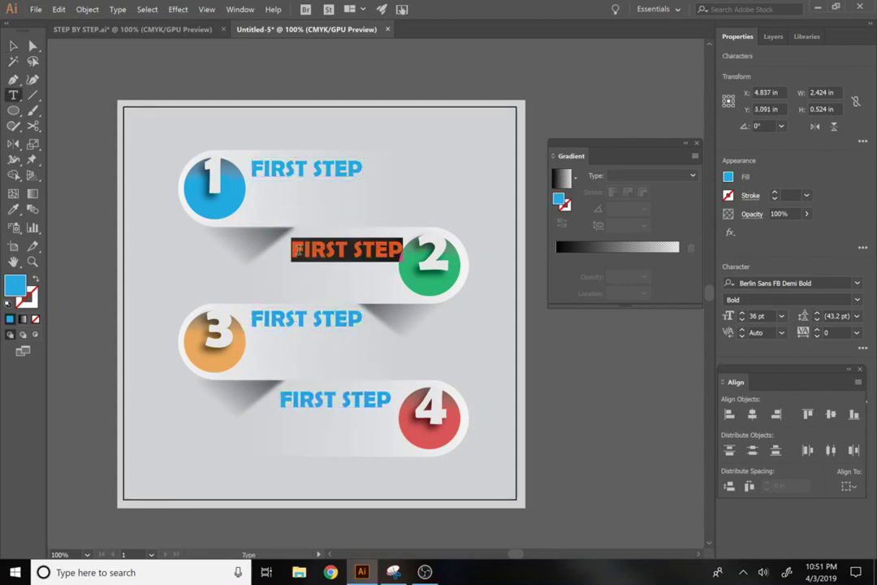
text(SECOND STEP)
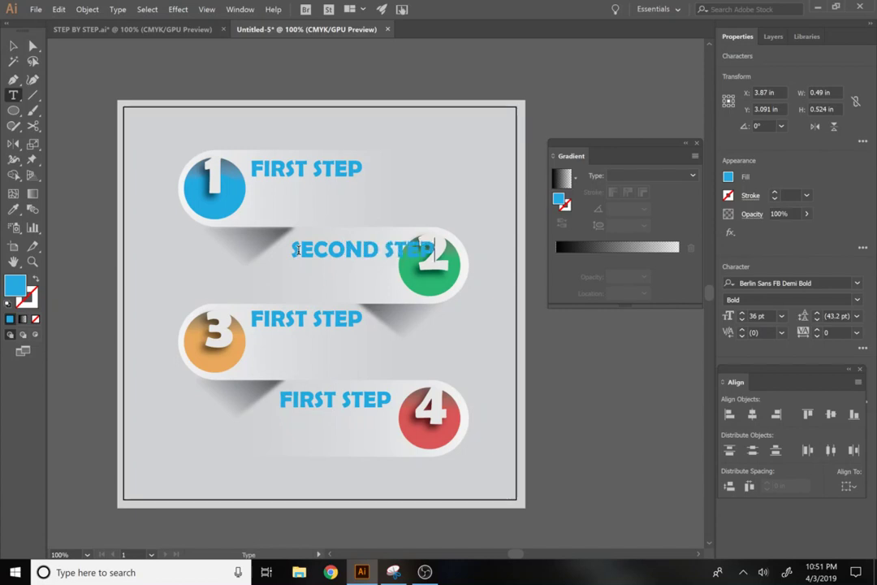
Move the "SECOND STEP" heading clear of its circle and recolour it with the circle's green using the Eyedropper.
click(13, 46)
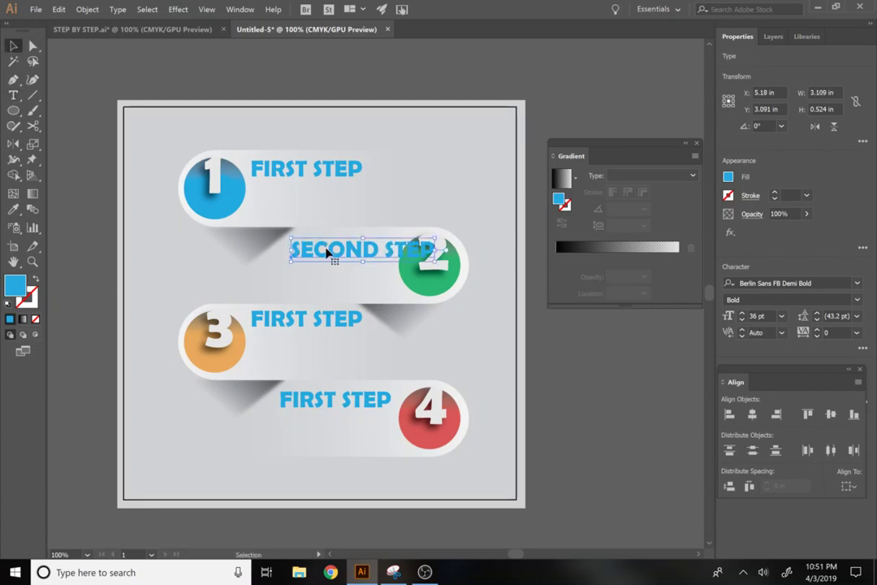
drag(328, 249, 296, 242)
key(i)
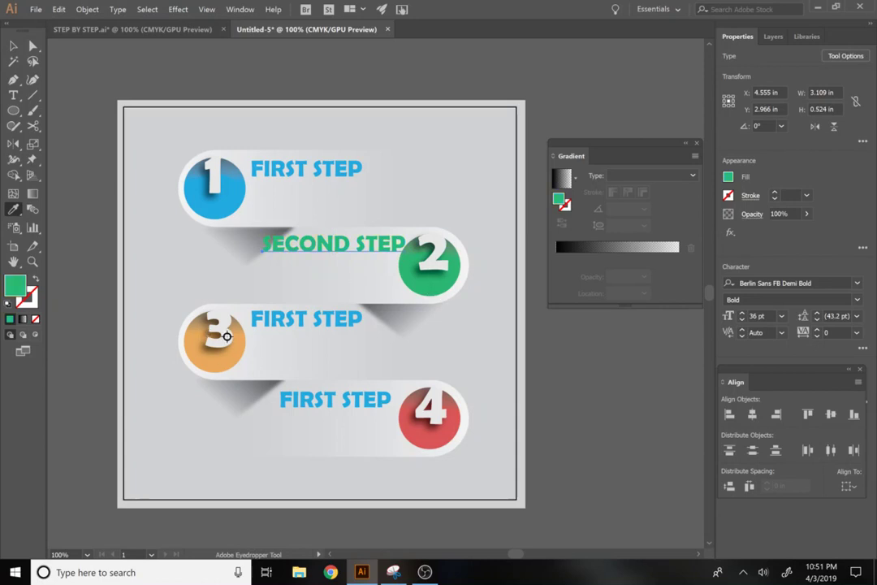
Recolour the third bar's heading with its circle's orange and the fourth bar's heading with its circle's red using the Eyedropper.
key(v)
click(294, 322)
key(i)
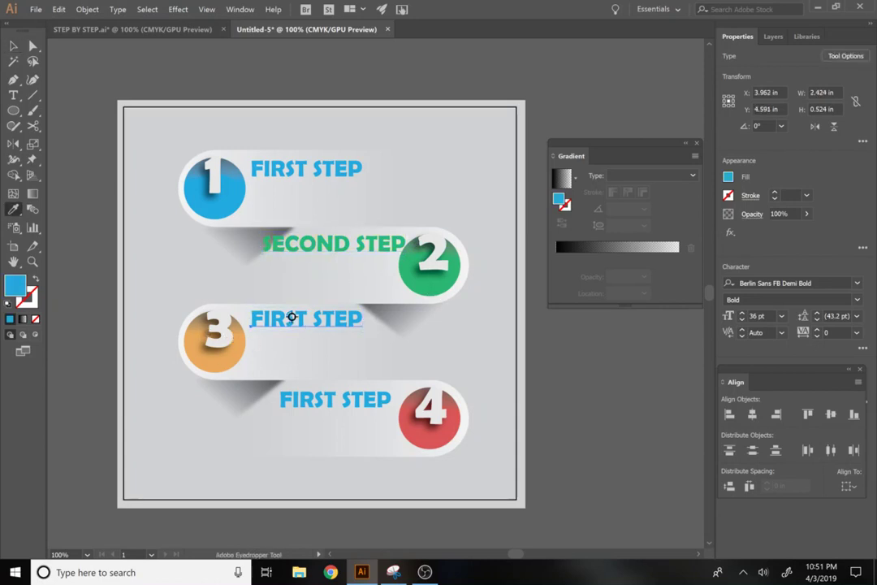
click(213, 373)
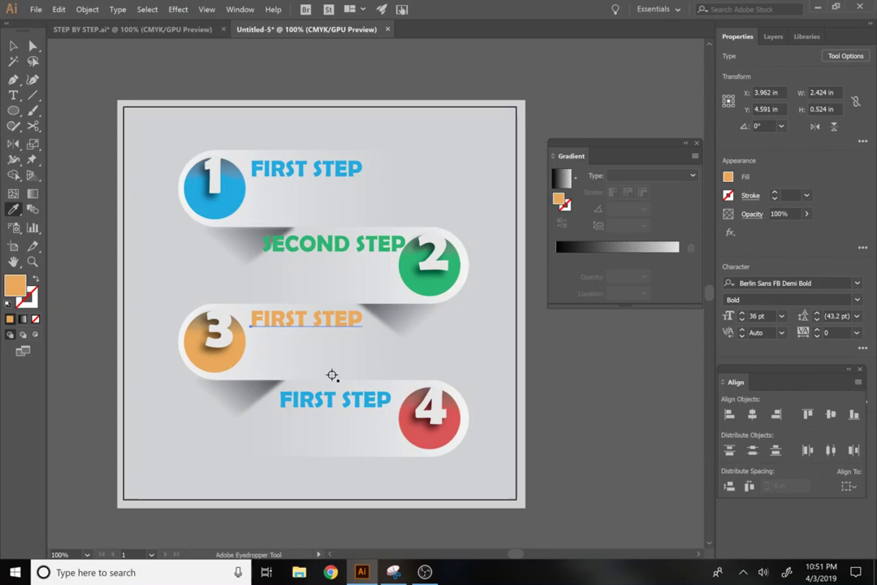
key(v)
click(336, 405)
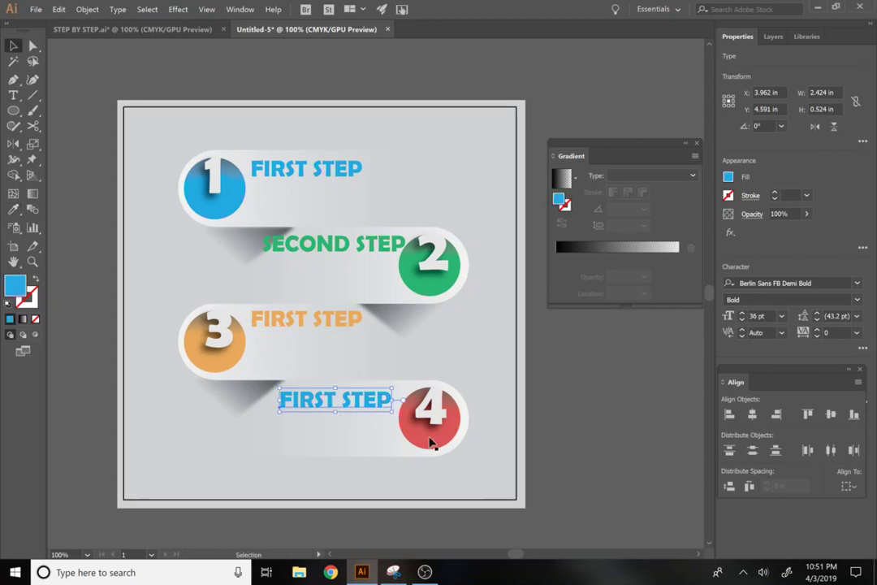
key(i)
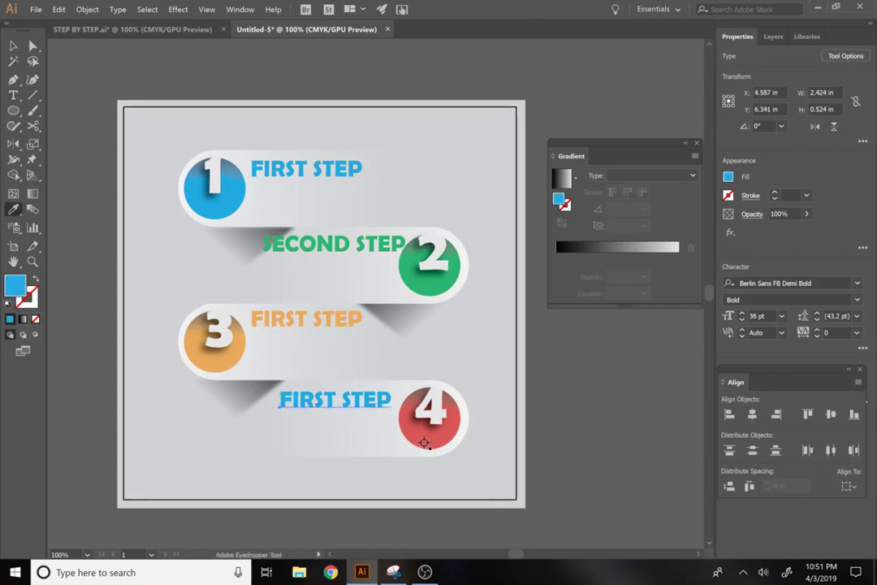
click(424, 443)
Change the third bar's heading to "THIRD STEP" and the fourth bar's heading to "FOURTH STEP".
key(t)
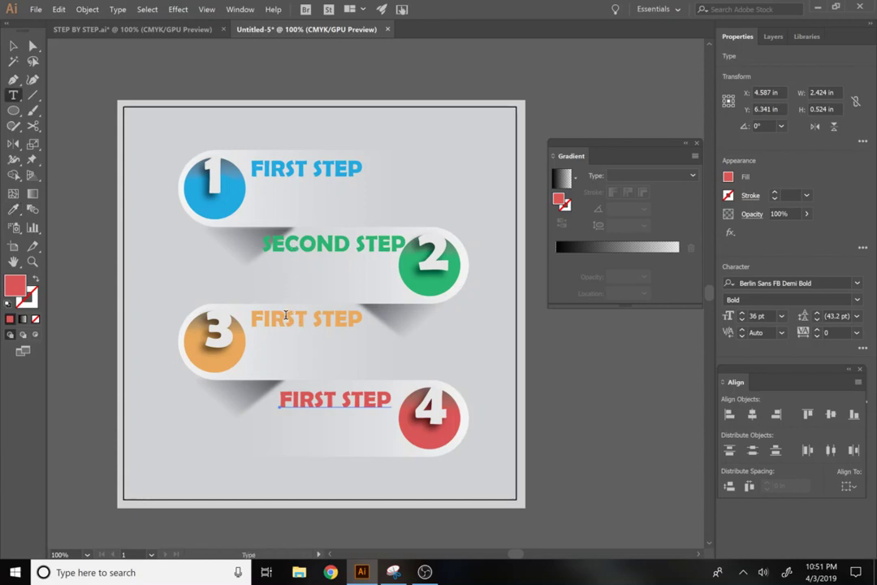
double_click(286, 315)
text(THIR)
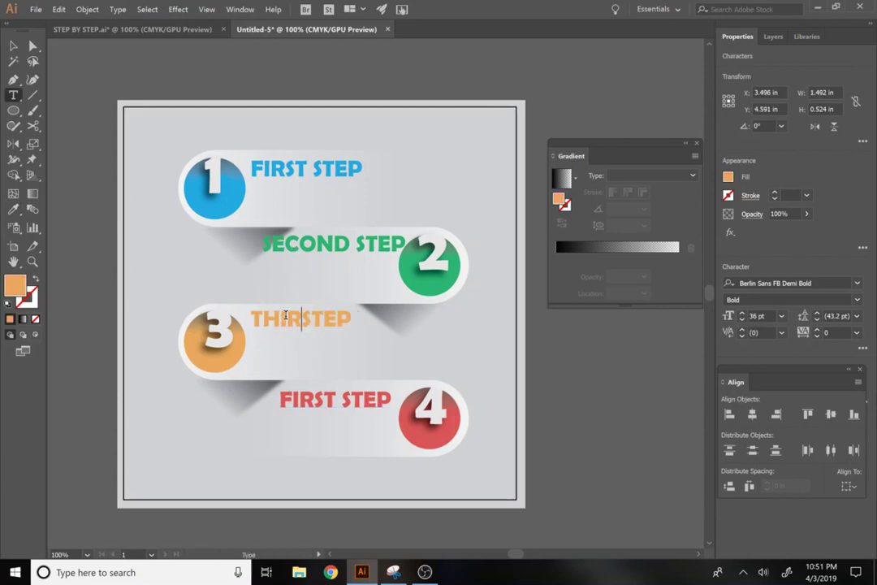
text(D)
double_click(303, 398)
text(FOURTH)
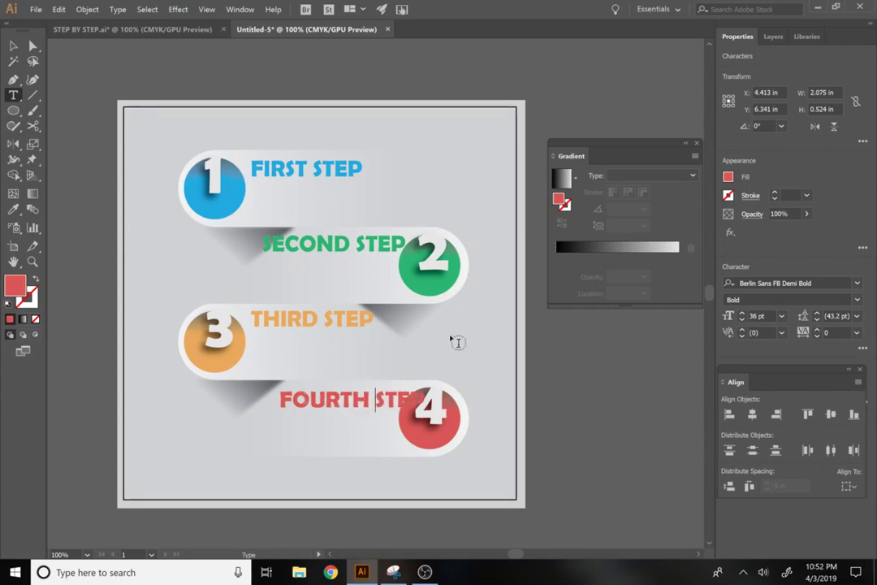
Nudge "FIRST STEP" up towards its bar's upper edge and shift "SECOND STEP" and "FOURTH STEP" left, clear of their circles.
click(13, 46)
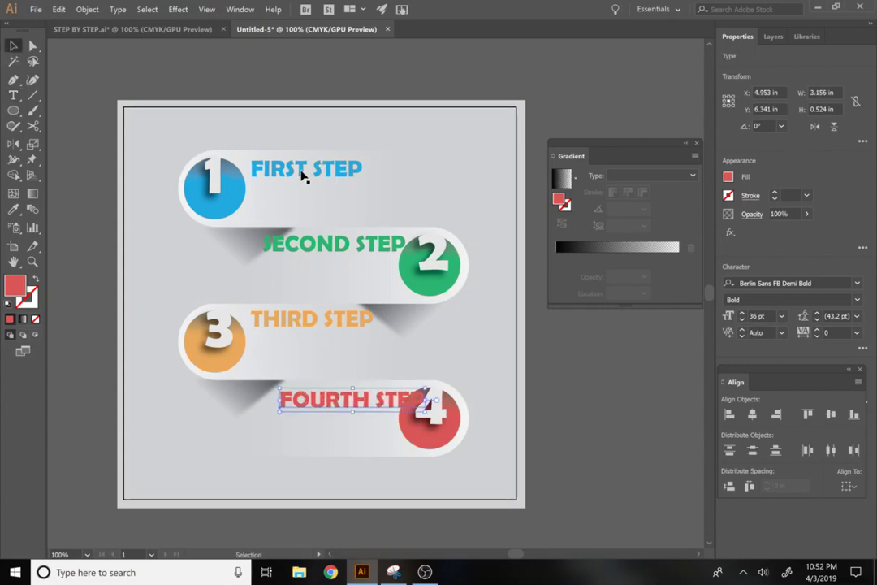
drag(301, 175, 299, 169)
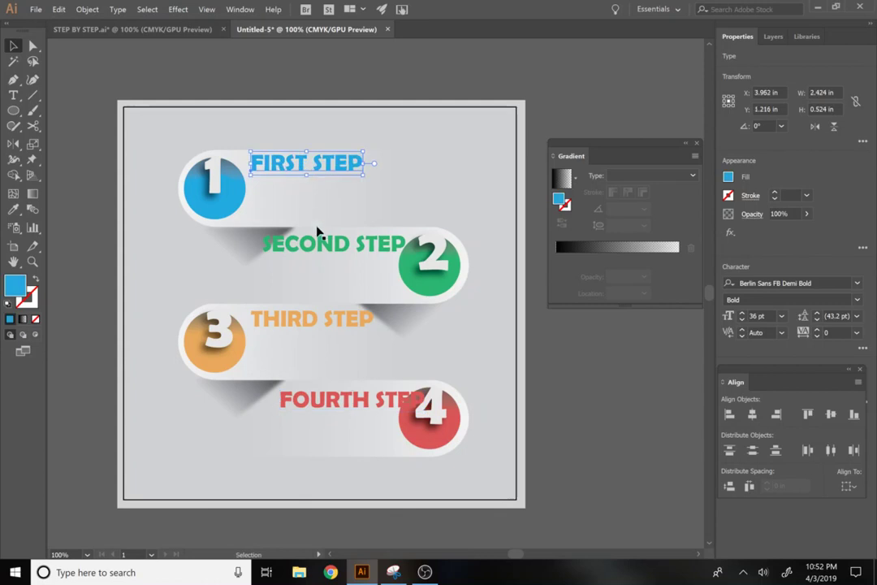
drag(331, 247, 323, 244)
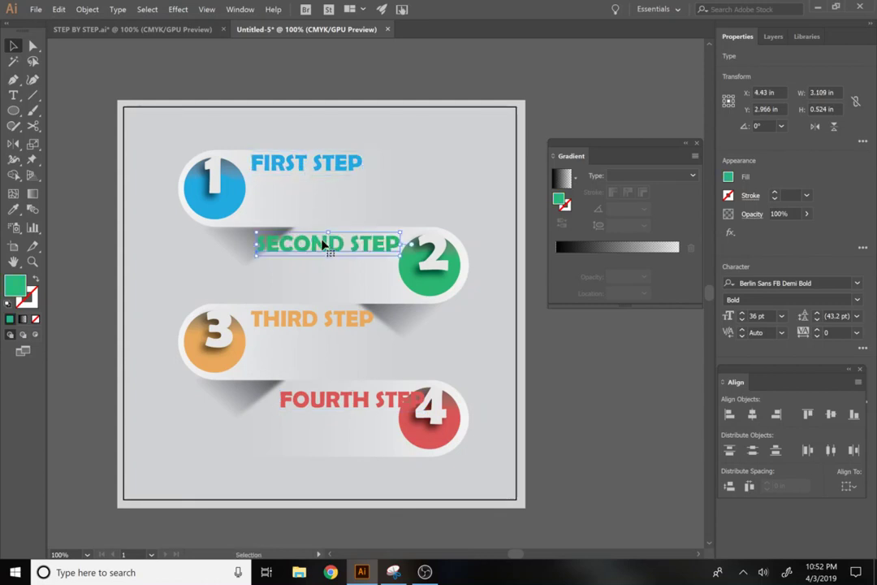
click(281, 324)
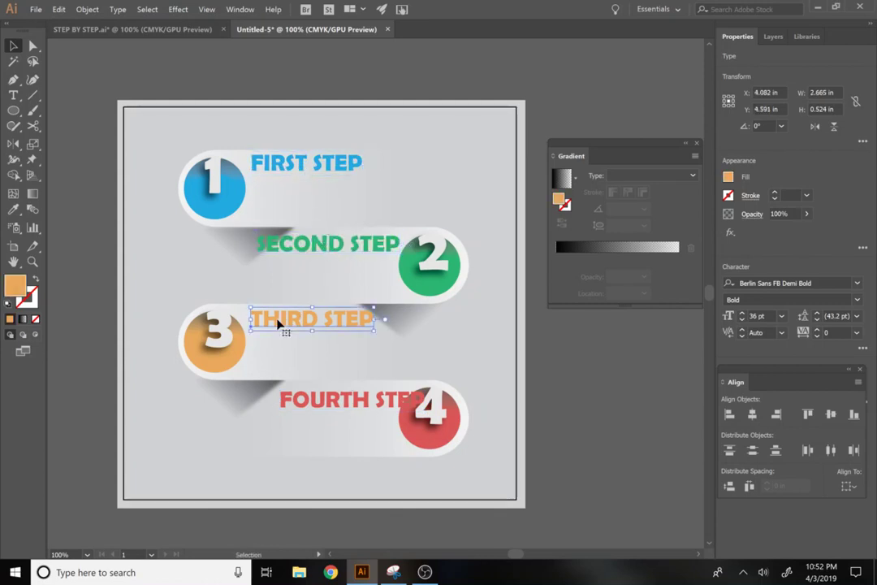
drag(278, 320, 281, 323)
drag(302, 401, 274, 407)
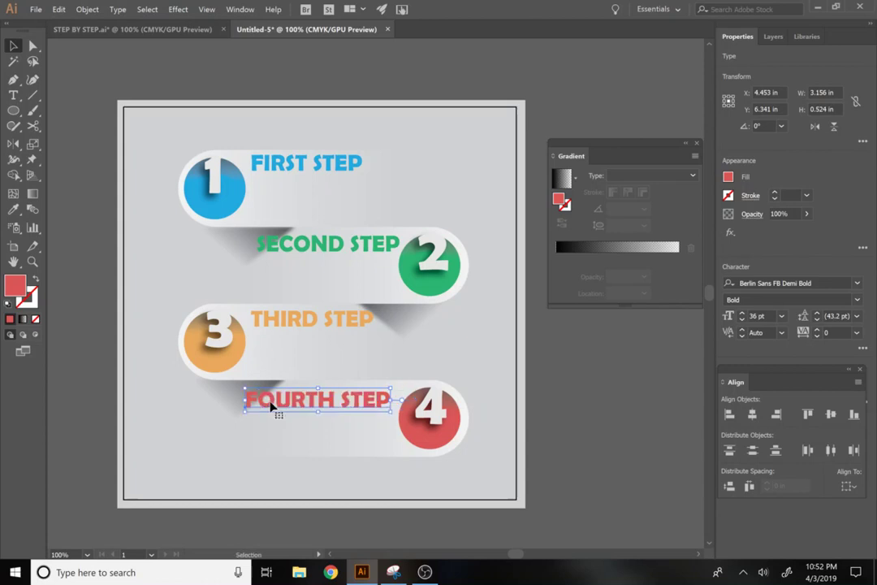
Align the right edge of "FOURTH STEP" to "SECOND STEP", using "SECOND STEP" as the key object.
shift+click(368, 251)
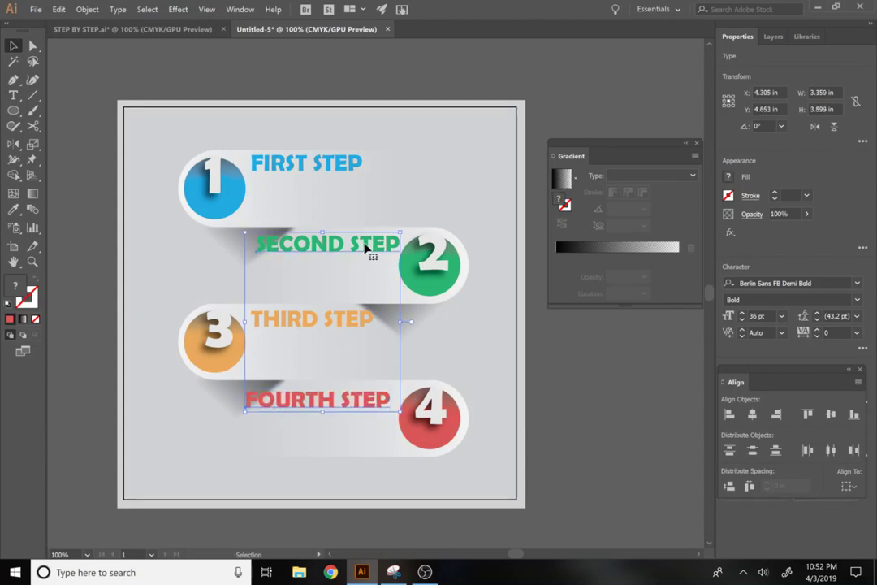
click(366, 247)
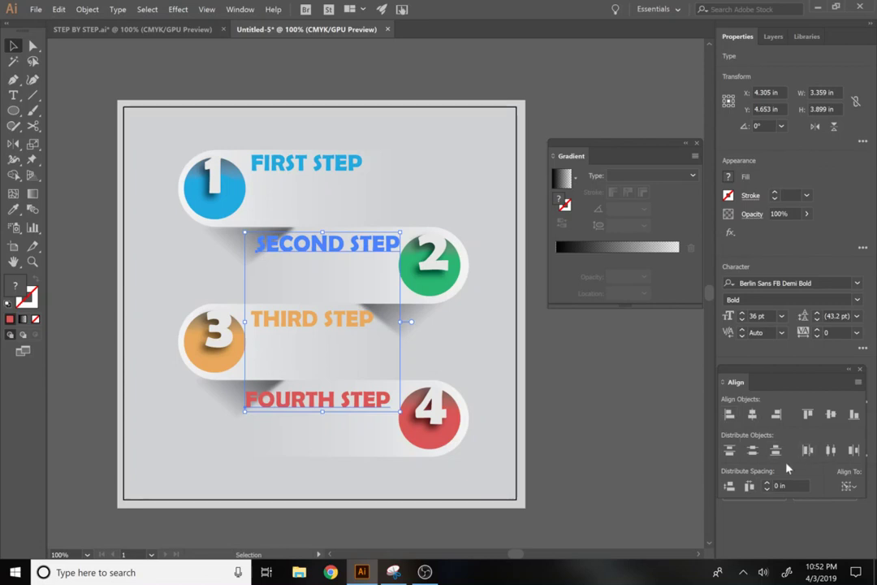
click(776, 414)
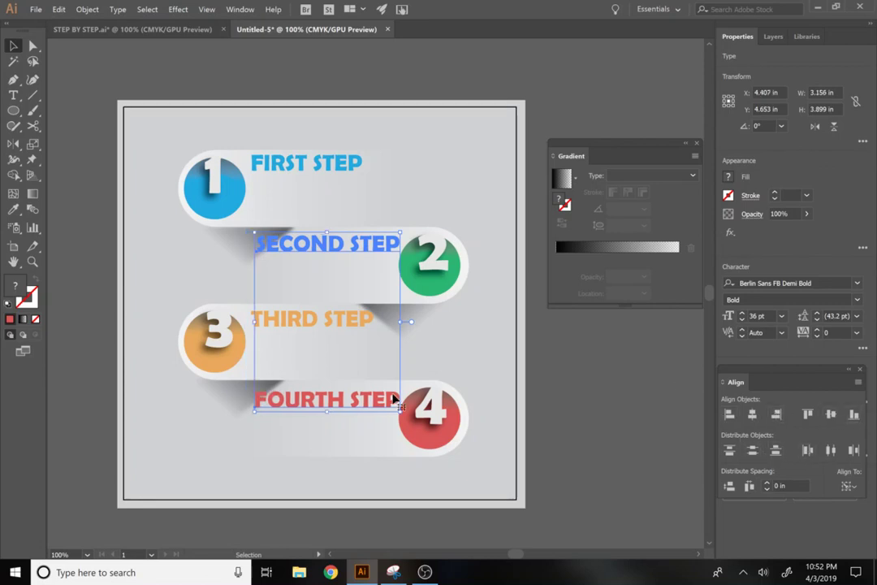
Align the left edge of "THIRD STEP" to "FIRST STEP", using "FIRST STEP" as the key object, and deselect both headings.
click(295, 322)
shift+click(299, 169)
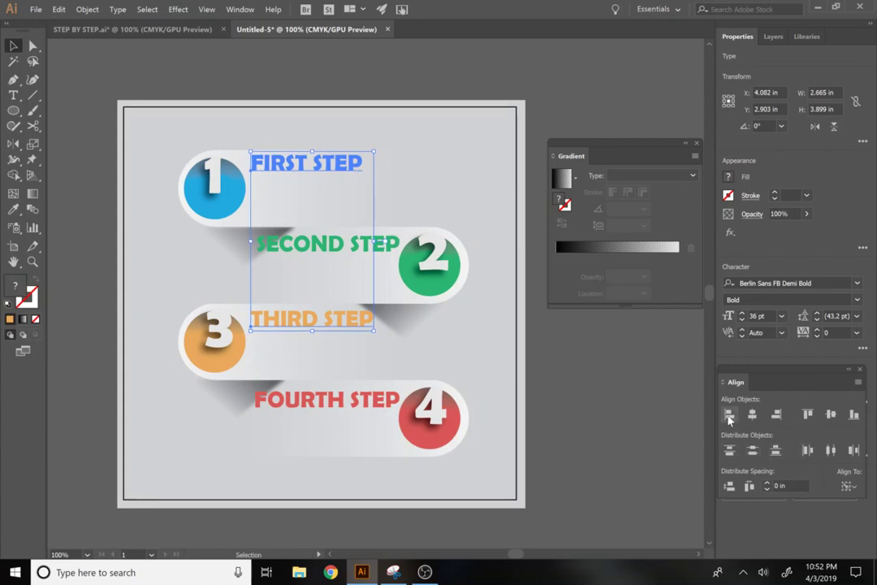
click(591, 403)
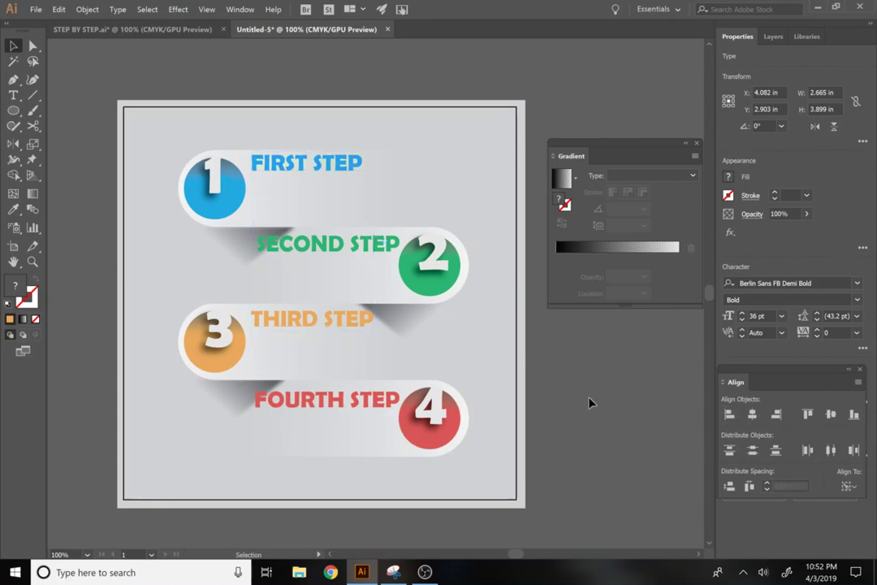
Prepare the Type tool for new text with a black fill.
click(14, 95)
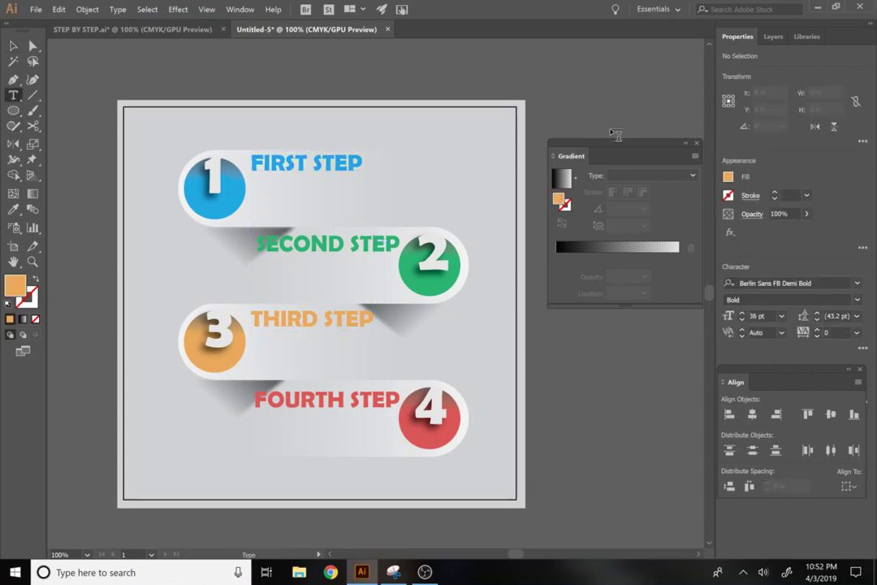
click(728, 176)
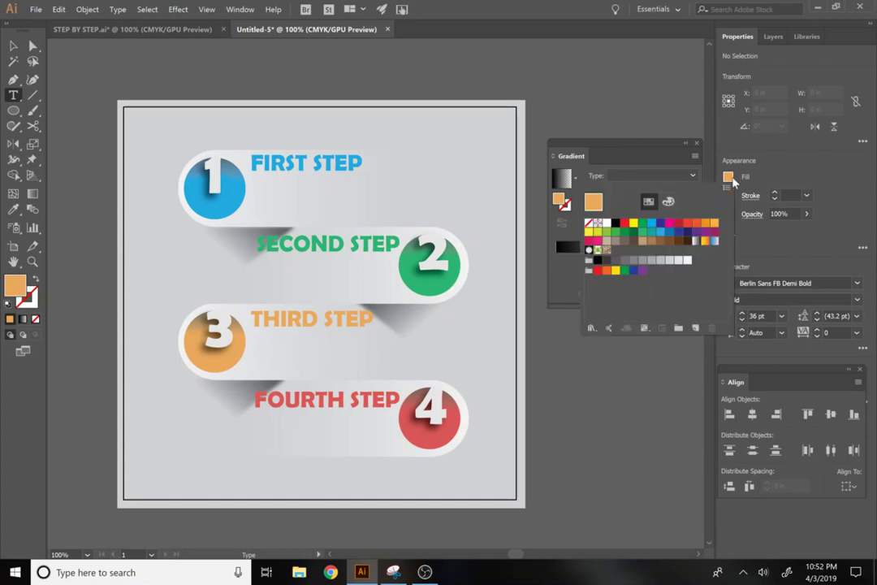
click(616, 224)
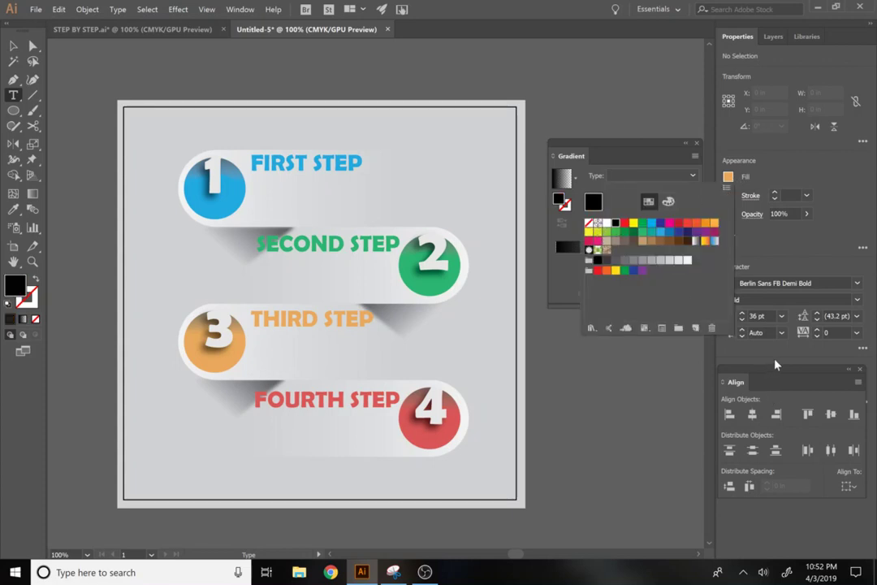